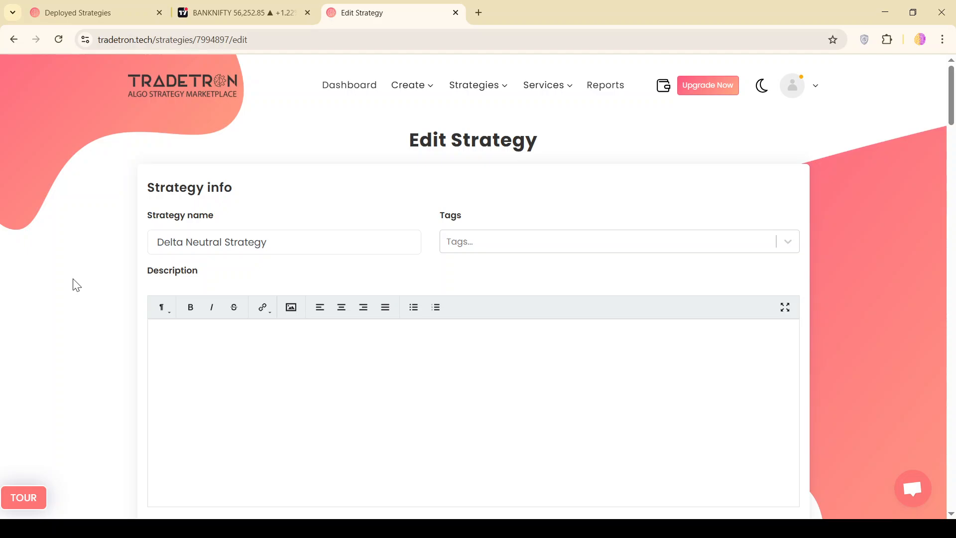
# Enter "Delta Neutral" and, in a paragraph beneath it, "CE & PE - 0.4" in the strategy description
pyautogui.write('Delta Neutral')
pyautogui.press('Return')
pyautogui.press('Return')
pyautogui.write('CE & PE')
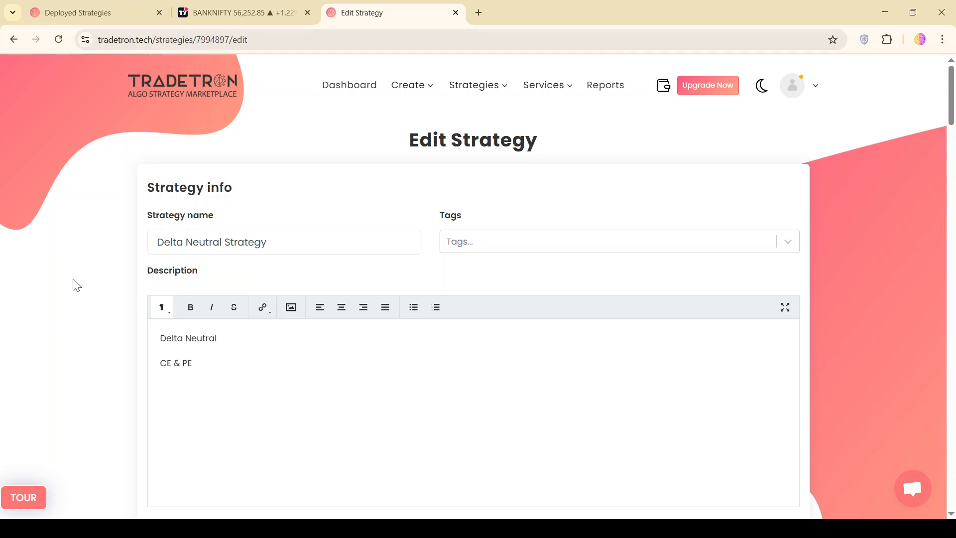
pyautogui.write(' -')
pyautogui.write('0.4')
pyautogui.press('Return')
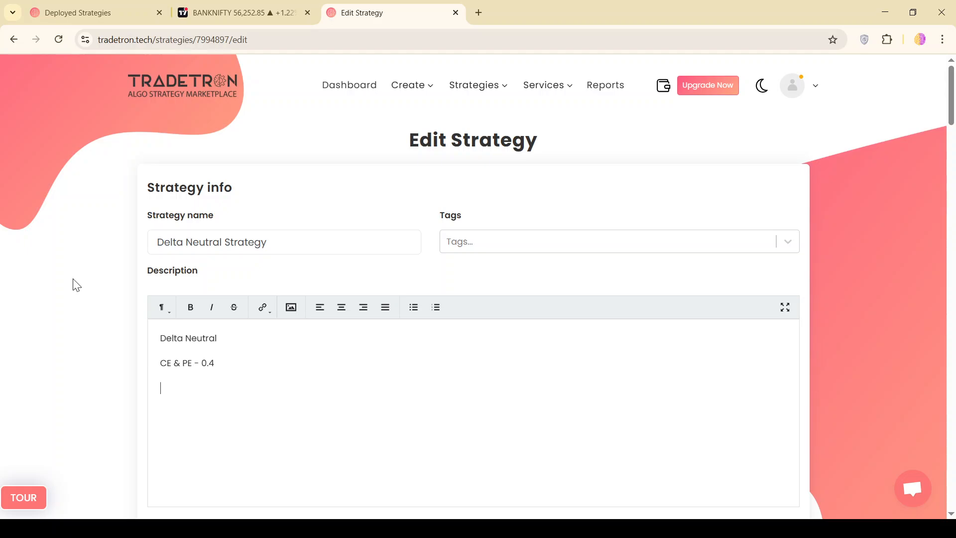
# Change the delta value in the description's CE & PE line to 0.2 and append "Monthly Options"
pyautogui.press('Up')
pyautogui.hotkey('shift', 'Right')
pyautogui.hotkey('shift', 'Right')
pyautogui.press('Down')
pyautogui.press('BackSpace')
pyautogui.press('BackSpace')
pyautogui.hotkey('shift', 'Left')
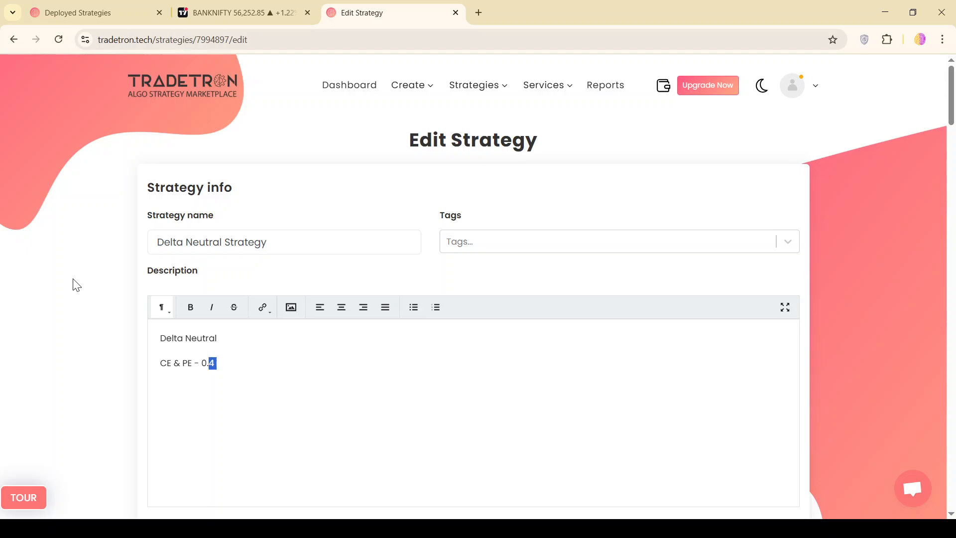
pyautogui.write('2')
pyautogui.press('Return')
pyautogui.press('BackSpace')
pyautogui.write('Monthly Option')
pyautogui.write('s')
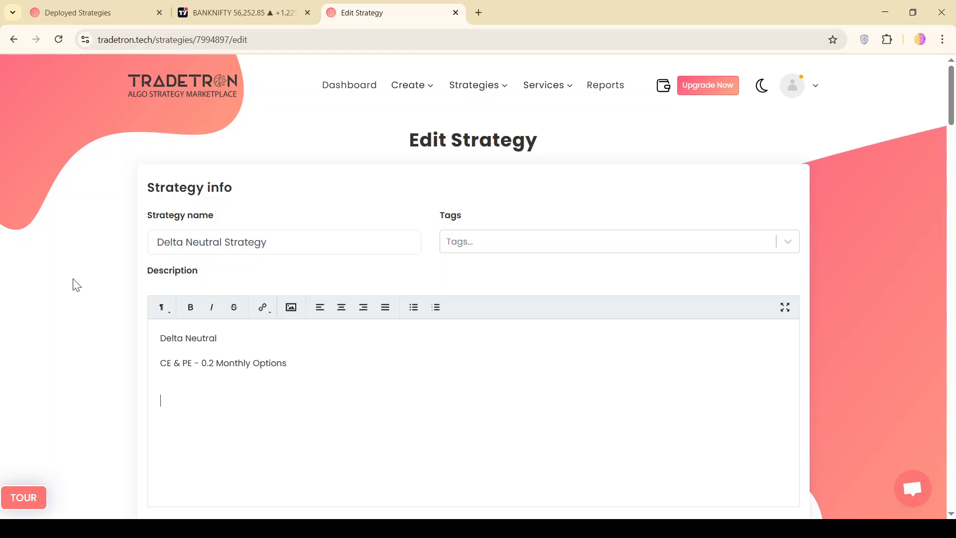
pyautogui.hotkey('shift', 'Return')
pyautogui.press('Up')
pyautogui.hotkey('shift', 'Down')
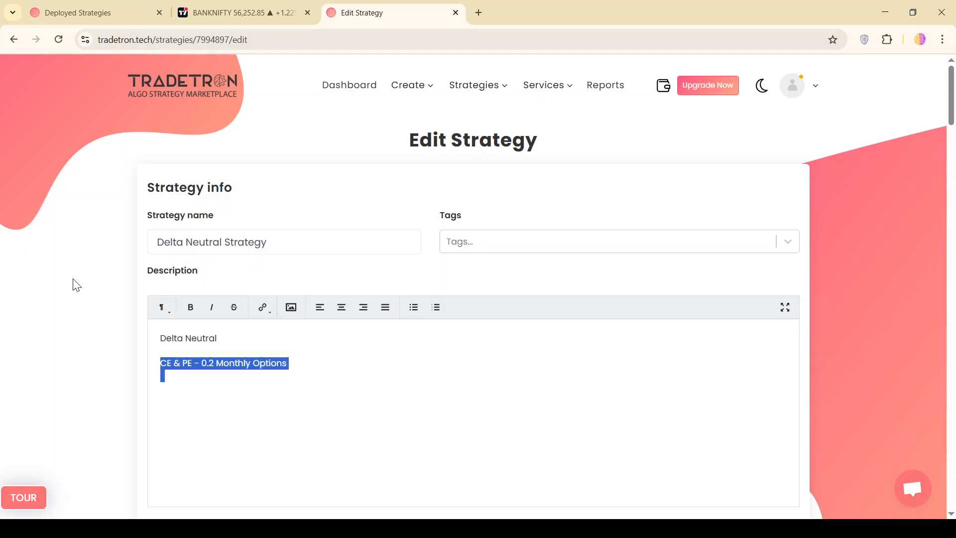
pyautogui.hotkey('ctrl', 'c')
pyautogui.hotkey('ctrl', 'v')
# Add the lines "CE - 100" and "PE -100" below the Monthly Options line in the description
pyautogui.hotkey('shift', 'Return')
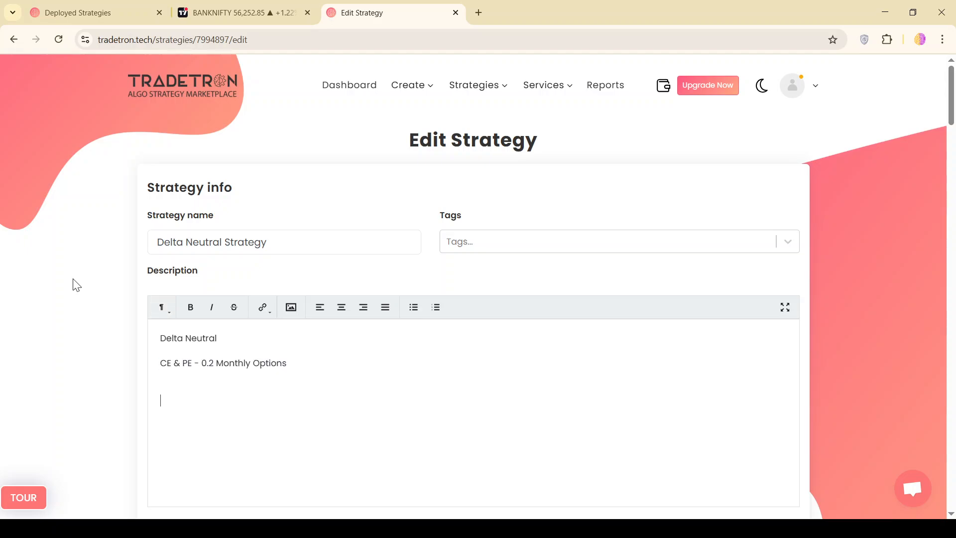
pyautogui.write('Ce')
pyautogui.press('BackSpace')
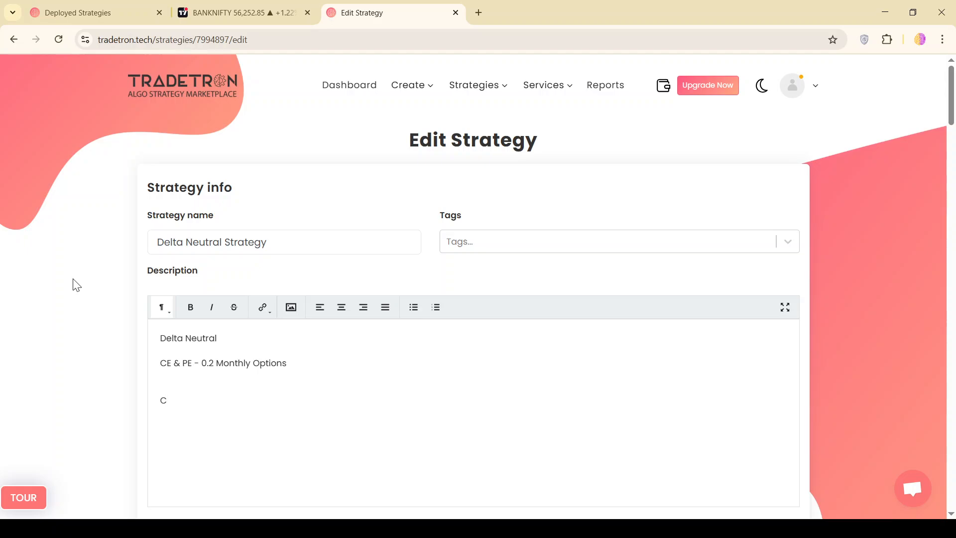
pyautogui.write('E - 1--')
pyautogui.press('BackSpace')
pyautogui.write('00')
pyautogui.press('Return')
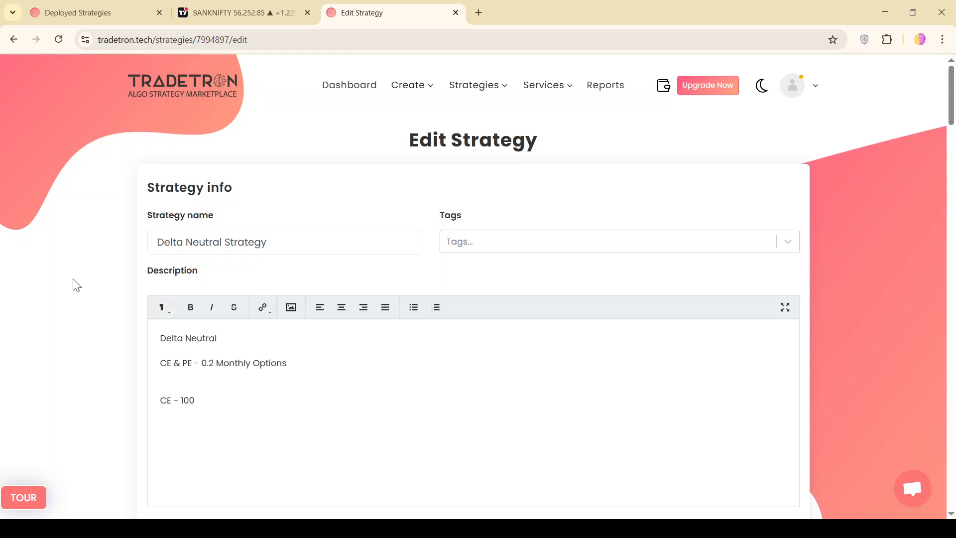
pyautogui.write('PE -')
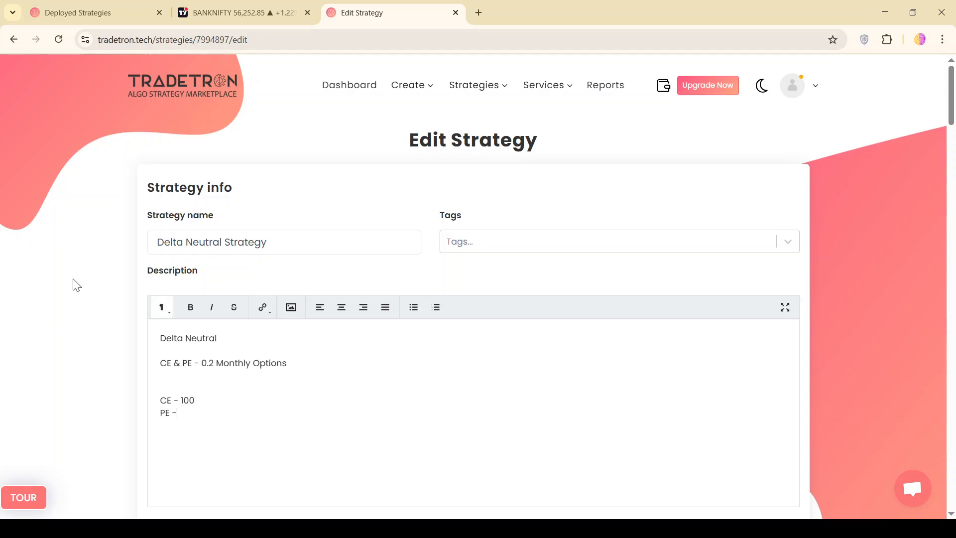
pyautogui.write('100')
pyautogui.press('Return')
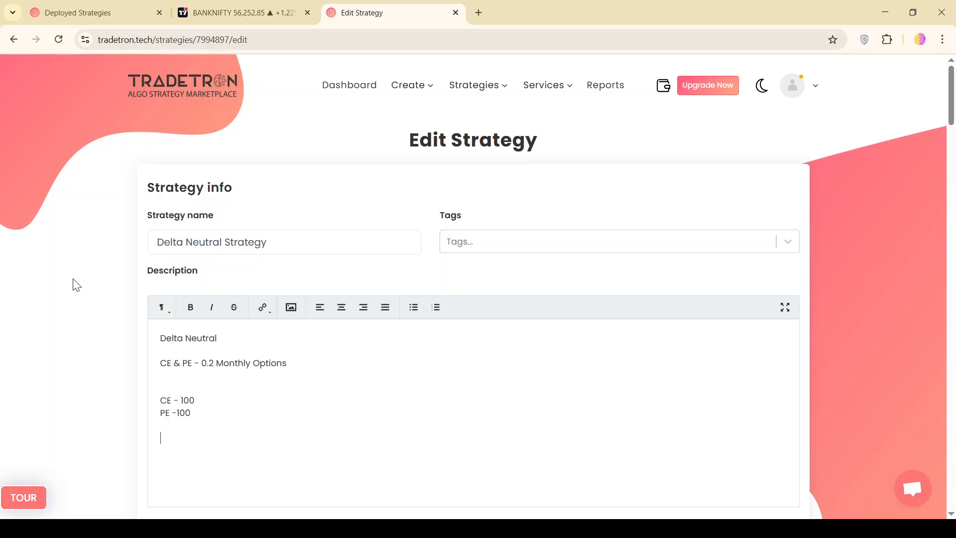
# Add "PREMIMUM" in capitals as a separate paragraph beneath the PE line of the description
pyautogui.write('pREMIMUM')
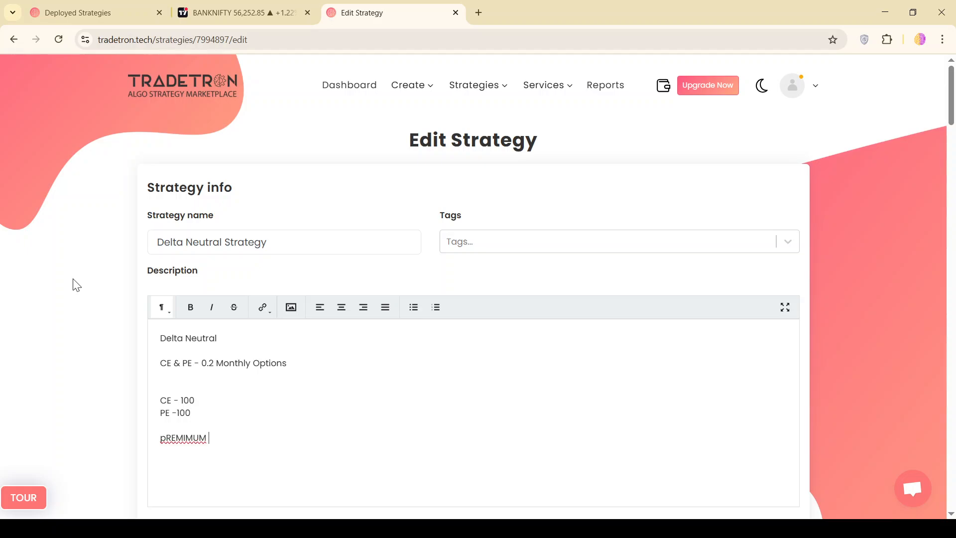
pyautogui.press('Home')
pyautogui.press('BackSpace')
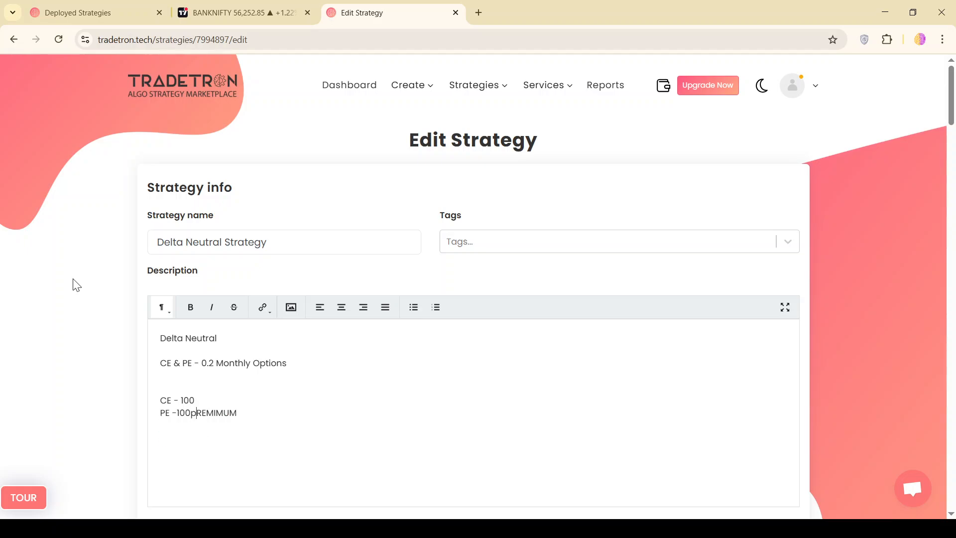
pyautogui.press('Return')
pyautogui.press('Return')
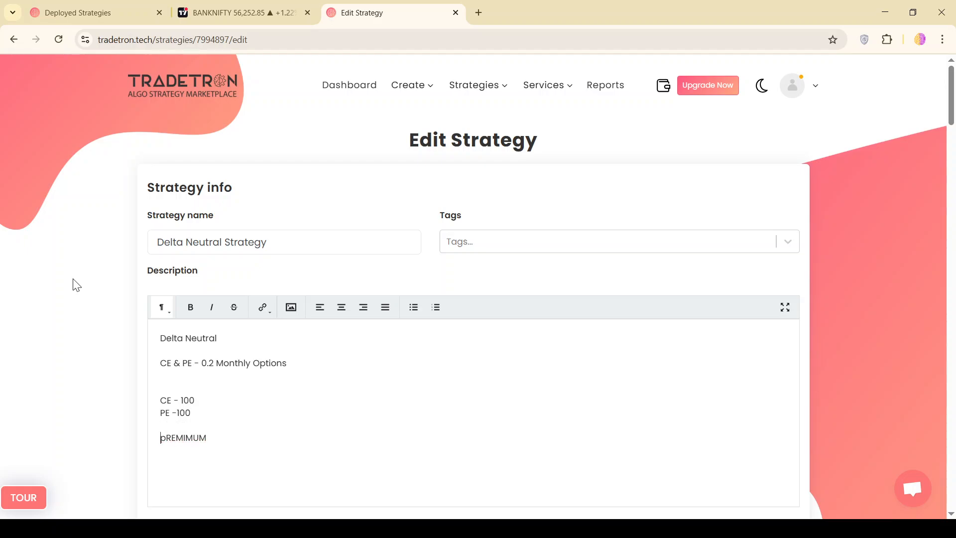
pyautogui.hotkey('shift', 'Right')
pyautogui.write('P')
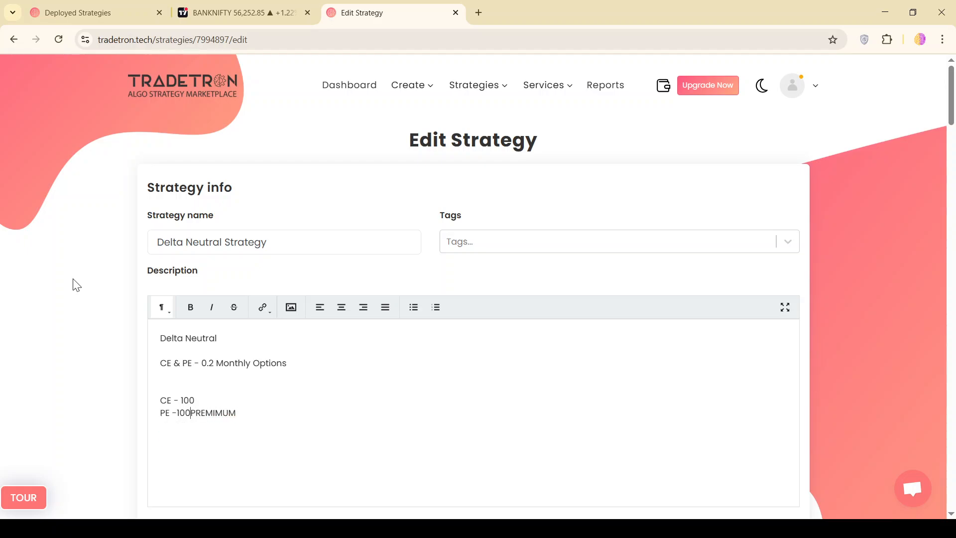
pyautogui.press('Return')
pyautogui.press('Return')
pyautogui.press('End')
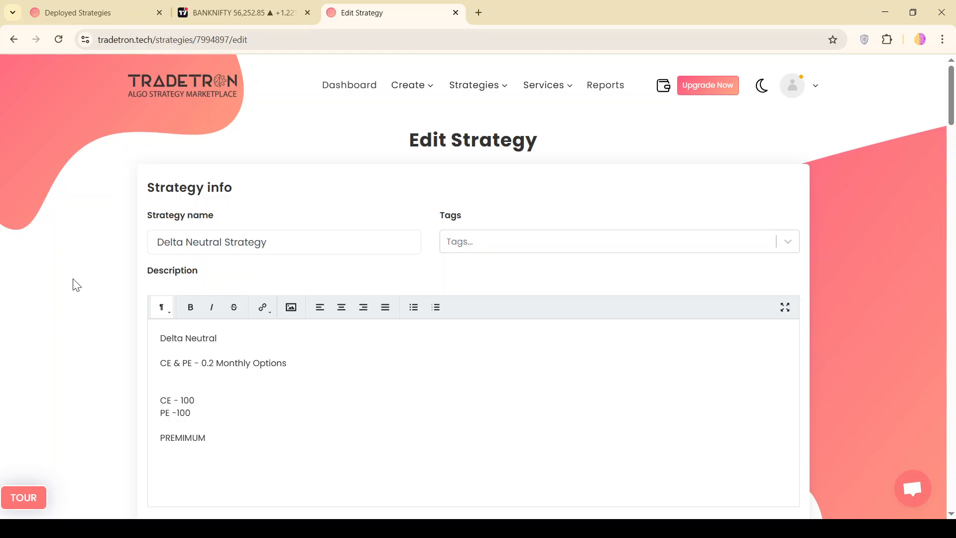
# Expand the PREMIMUM line to read "TOTAL PREMIMUM - 200" and start a new paragraph
pyautogui.press('Home')
pyautogui.write('TOTAL')
pyautogui.press('End')
pyautogui.write('- 200')
pyautogui.press('Return')
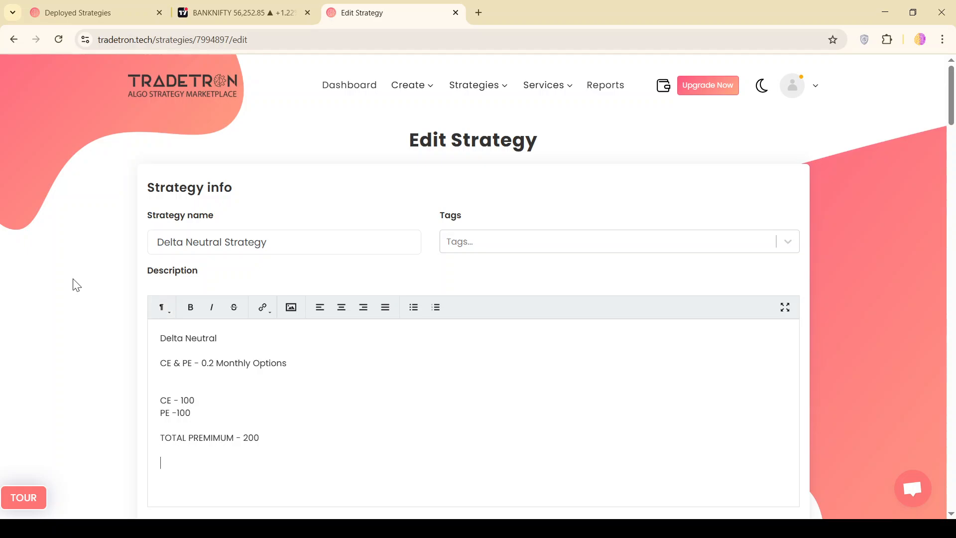
pyautogui.press('Up')
pyautogui.press('Up')
pyautogui.press('Up')
pyautogui.press('Down')
pyautogui.press('Down')
pyautogui.press('Down')
pyautogui.press('Up')
pyautogui.press('Up')
pyautogui.press('Down')
pyautogui.press('Down')
pyautogui.press('Down')
pyautogui.press('Down')
pyautogui.press('BackSpace')
pyautogui.press('BackSpace')
pyautogui.press('Return')
pyautogui.press('BackSpace')
pyautogui.press('Return')
pyautogui.press('BackSpace')
pyautogui.press('Up')
pyautogui.press('Up')
pyautogui.press('Down')
pyautogui.press('Down')
pyautogui.press('Return')
# Extend the total premium line with the calculation so it reads "TOTAL PREMIMUM - 200 * 1.4 = 280"
pyautogui.write('* 1.')
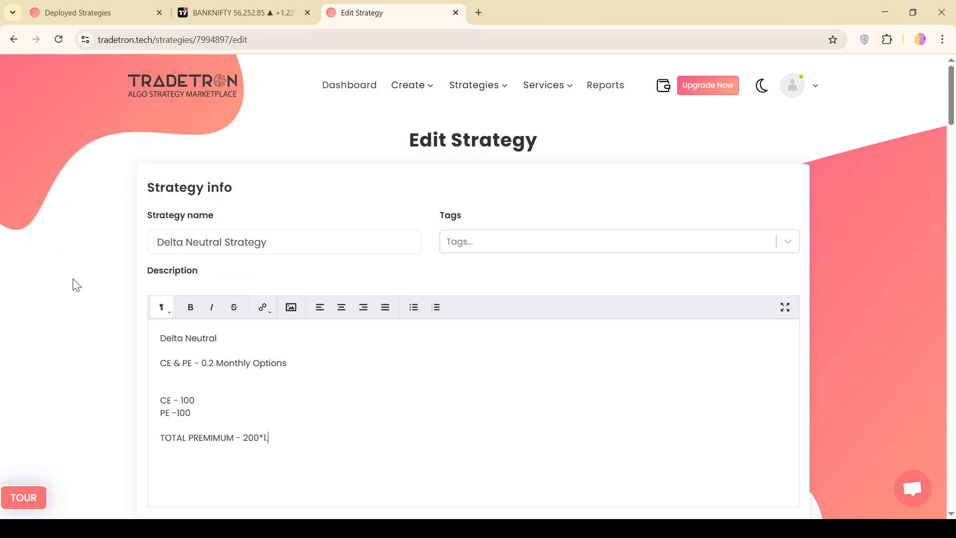
pyautogui.write('4')
pyautogui.press('Left')
pyautogui.press('Left')
pyautogui.press('Left')
pyautogui.press('Left')
pyautogui.press('Left')
pyautogui.press('Right')
pyautogui.press('Right')
pyautogui.press('Right')
pyautogui.press('BackSpace')
pyautogui.write('=')
pyautogui.write('280')
pyautogui.press('Return')
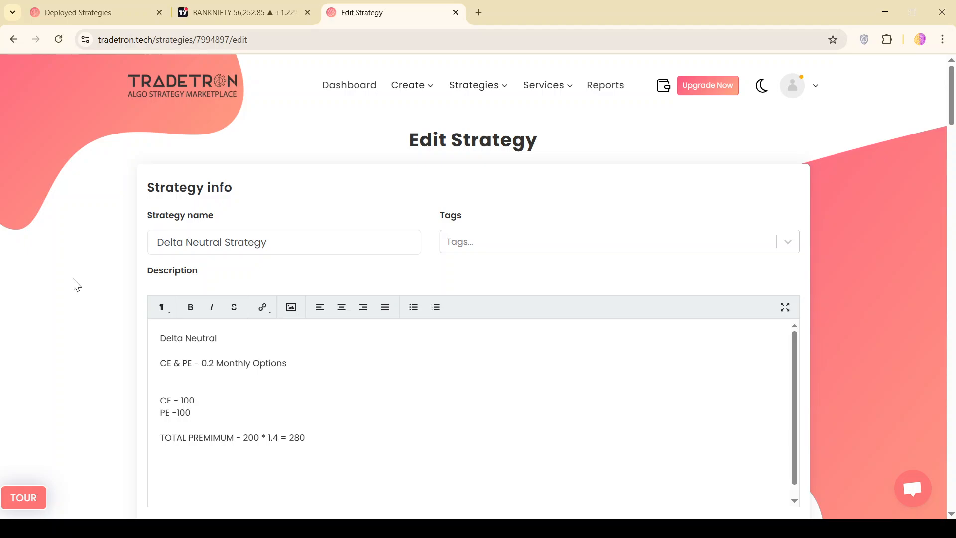
# Add the line "CE - 180" below the total premium calculation in the description
pyautogui.press('Return')
pyautogui.press('Return')
pyautogui.write('SL')
pyautogui.press('BackSpace')
pyautogui.press('BackSpace')
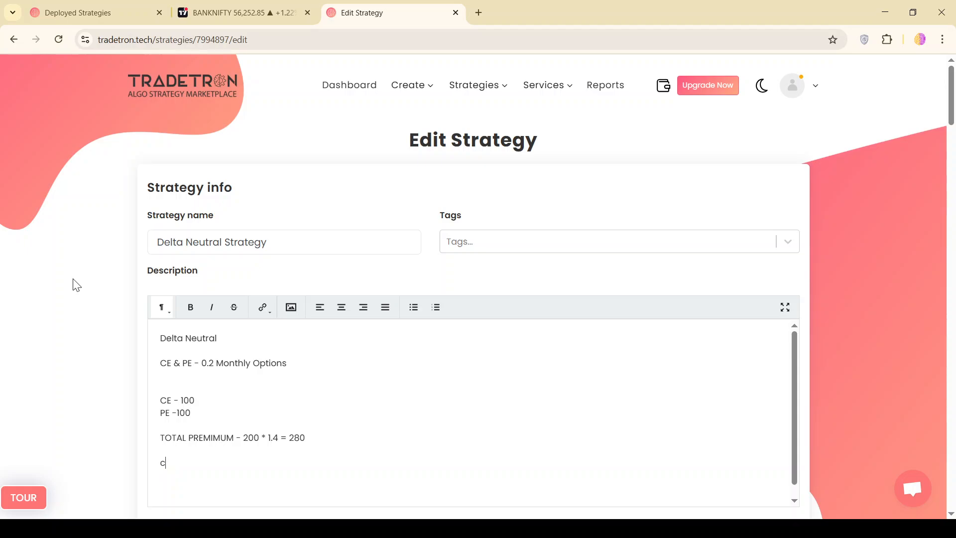
pyautogui.write('CE - 180')
pyautogui.press('Return')
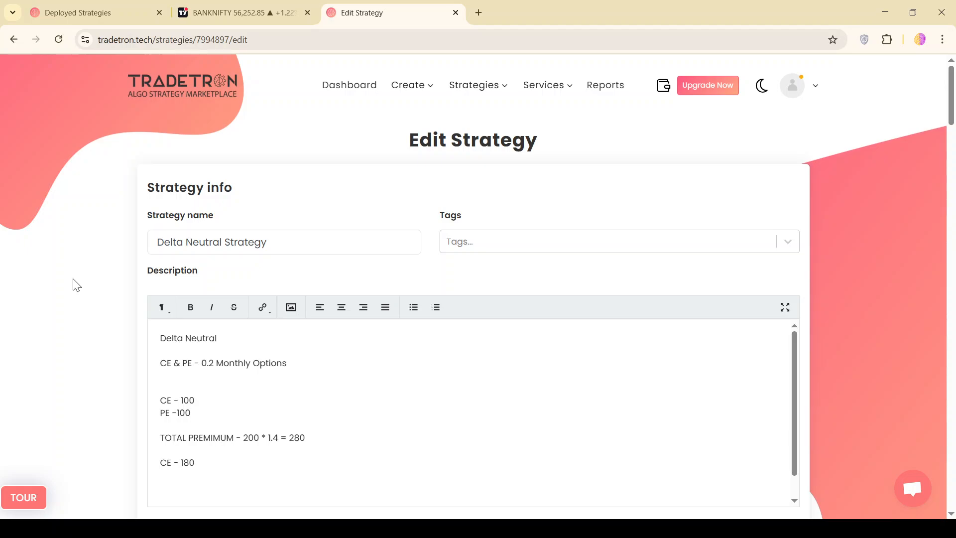
# Add the line "PE - 80" directly beneath the second CE line
pyautogui.write('PE -')
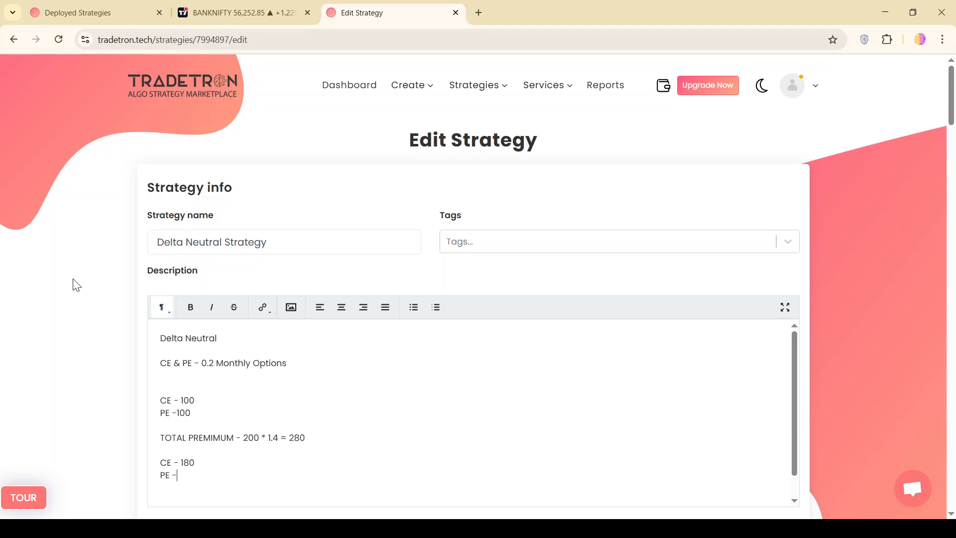
pyautogui.press('Up')
pyautogui.press('Right')
pyautogui.write('- 100')
pyautogui.press('Right')
pyautogui.hotkey('shift', 'Left')
pyautogui.hotkey('shift', 'Left')
pyautogui.write('80')
pyautogui.press('BackSpace')
# Change the second CE line's value to 200 and start a new paragraph below the PE line
pyautogui.press('Up')
pyautogui.hotkey('shift', 'Left')
pyautogui.hotkey('shift', 'Left')
pyautogui.write('20')
pyautogui.press('Return')
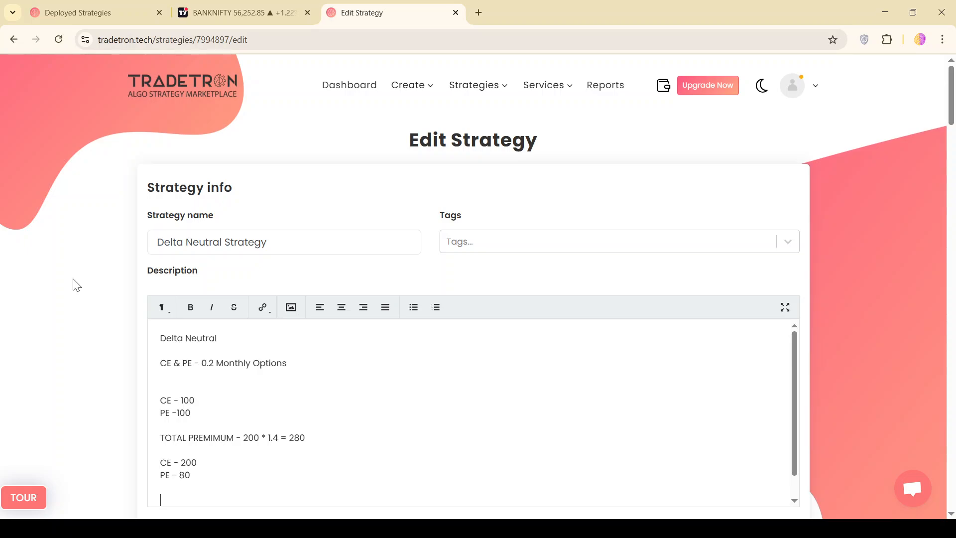
# Append "SELL" to the "PE - 80" line at the end of the description
pyautogui.scroll(-1, 59, 369)
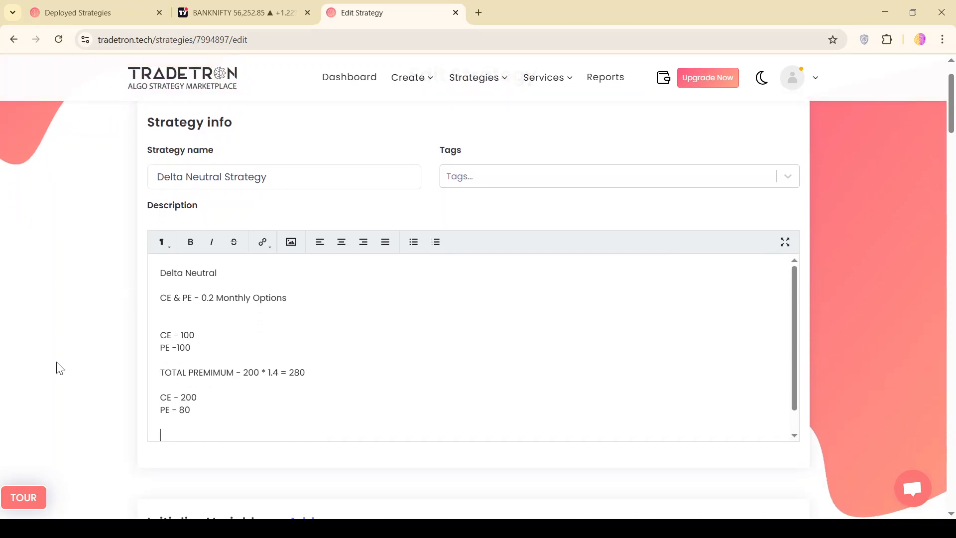
pyautogui.scroll(-1, 207, 432)
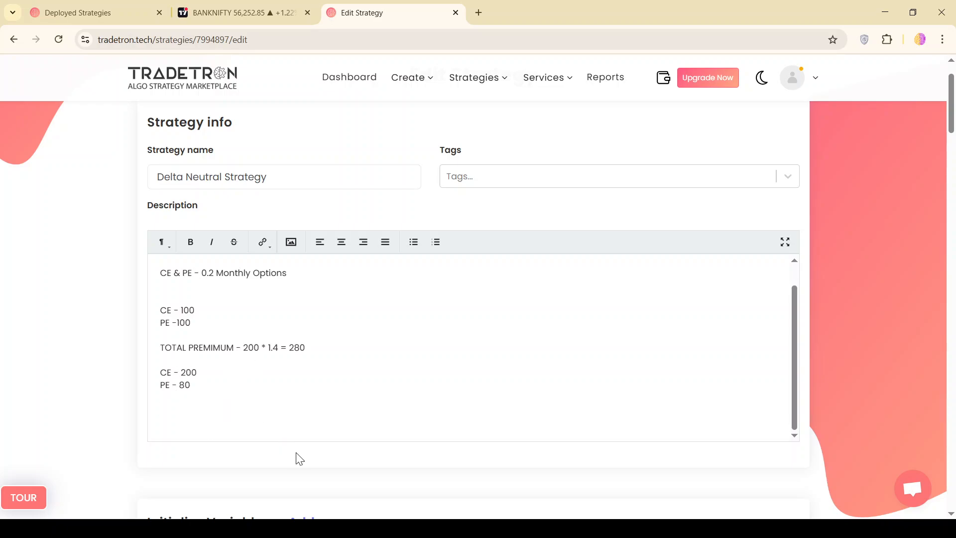
pyautogui.press('BackSpace')
pyautogui.press('Return')
pyautogui.press('Return')
pyautogui.press('Up')
pyautogui.press('Up')
pyautogui.press('Up')
pyautogui.press('Down')
pyautogui.press('Left')
pyautogui.write('ss')
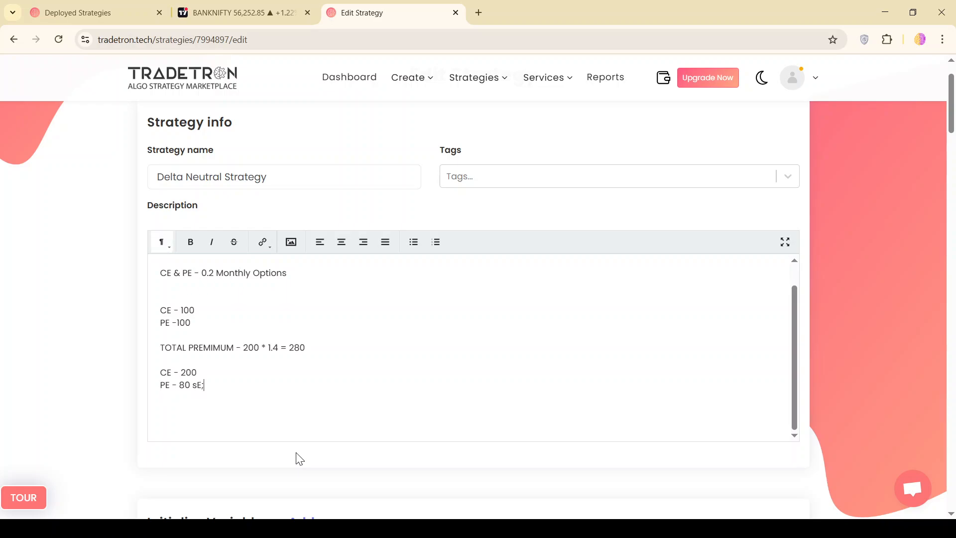
pyautogui.press('BackSpace')
pyautogui.press('BackSpace')
pyautogui.press('BackSpace')
pyautogui.press('BackSpace')
pyautogui.write('SELL')
# Replace "SELL" with "BUY" on the "PE - 80" line and add the line "PE - 200" beneath it
pyautogui.press('Return')
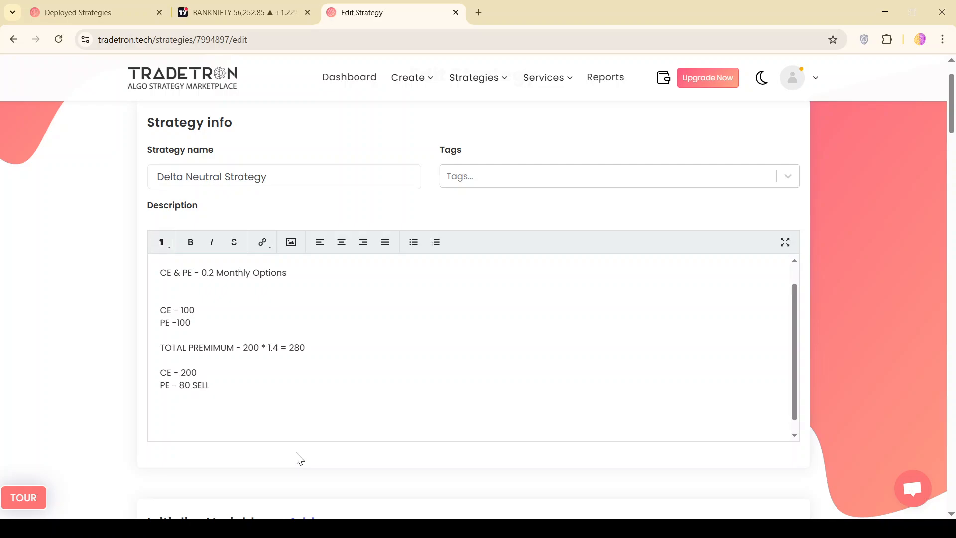
pyautogui.write('PE -')
pyautogui.press('Left')
pyautogui.hotkey('shift', 'End')
pyautogui.press('BackSpace')
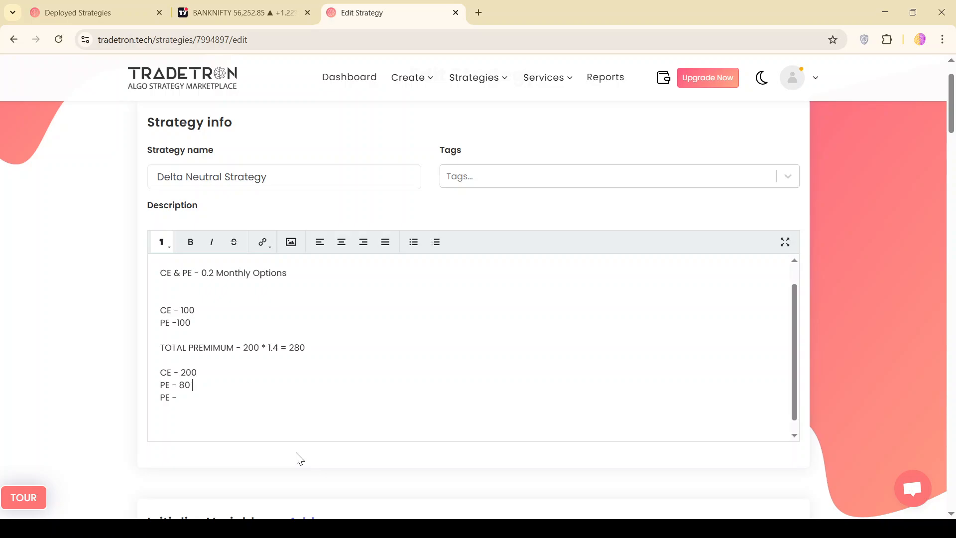
pyautogui.write('BUY ')
pyautogui.write('PE - ')
pyautogui.write('200')
pyautogui.press('Left')
# Examine the Set 1 entry conditions and the parameters of the Positions Detail keyword, leaving the Condition Builder without saving
pyautogui.scroll(-3, 828, 451)
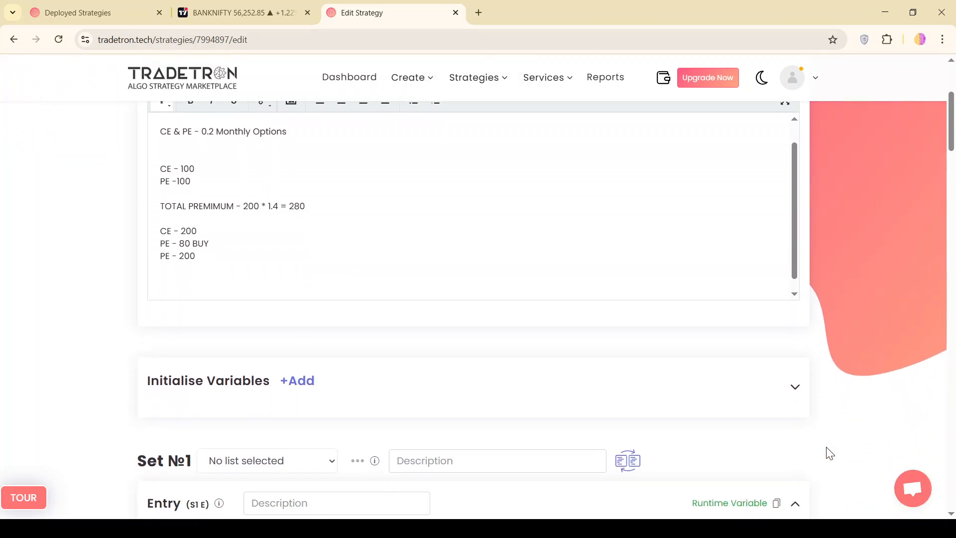
pyautogui.scroll(-3, 830, 452)
pyautogui.scroll(-2, 829, 452)
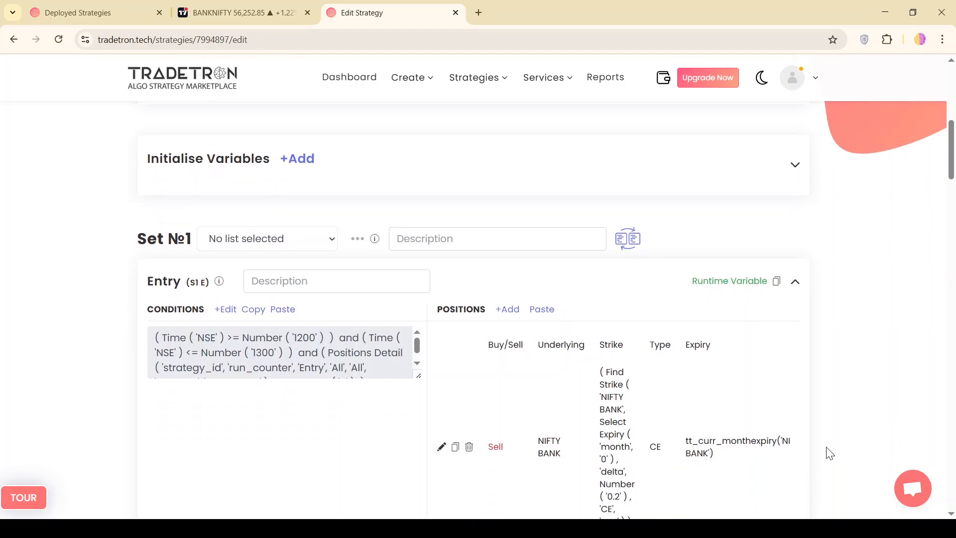
pyautogui.click(225, 310)
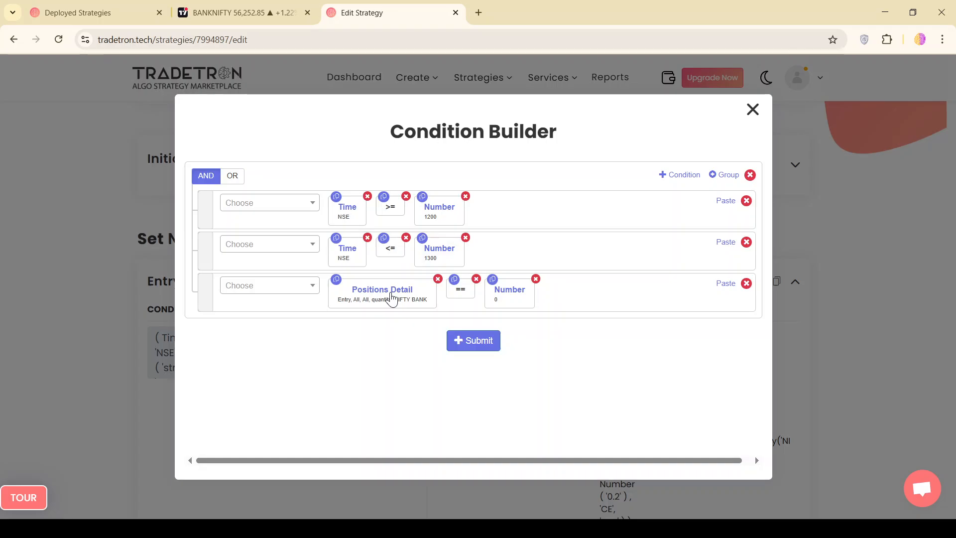
pyautogui.click(392, 296)
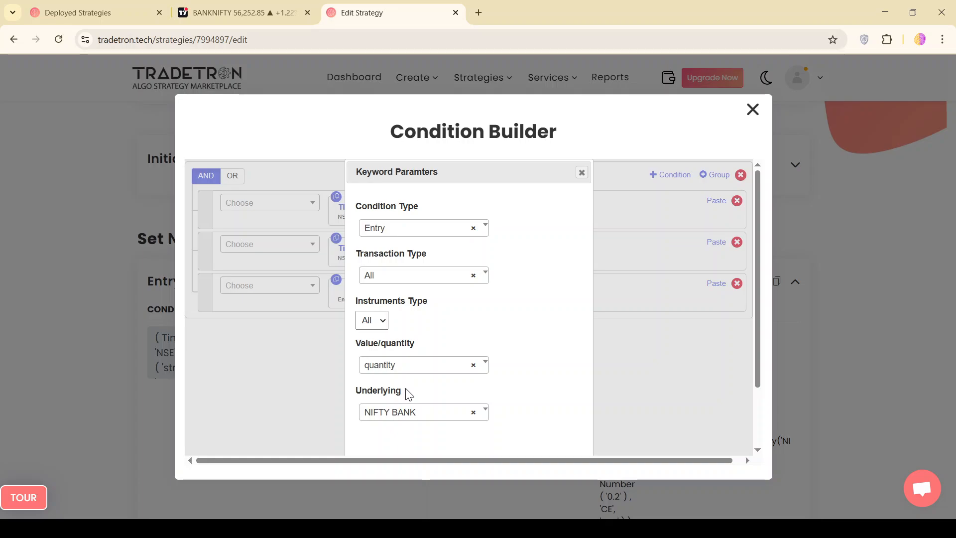
pyautogui.scroll(-2, 508, 400)
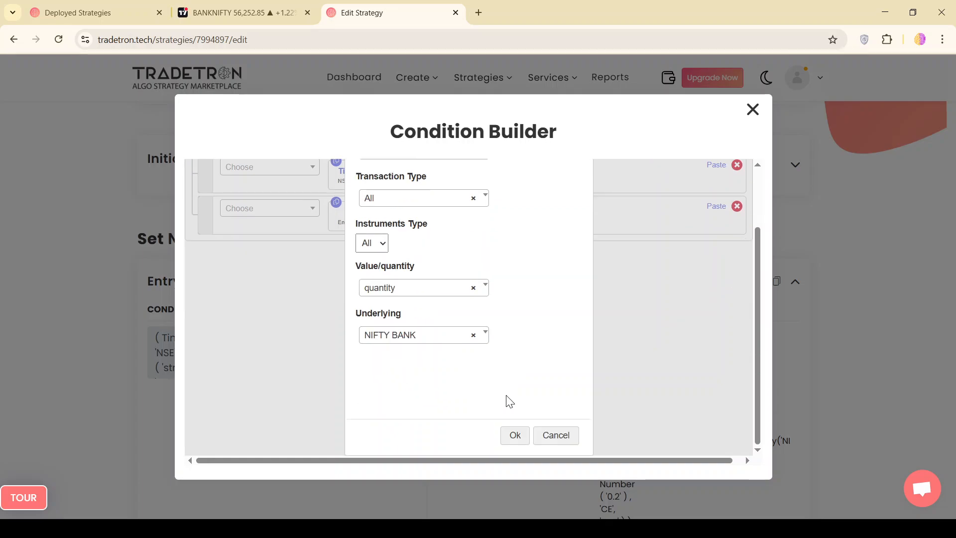
pyautogui.click(553, 447)
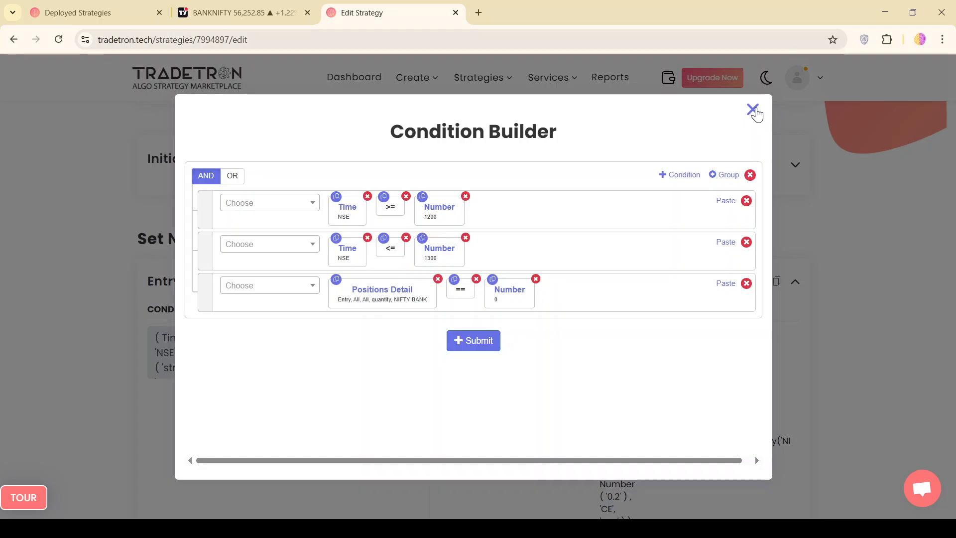
pyautogui.click(755, 112)
# Open the strike formula of the NIFTY BANK CE sell position and look up the Find Strike keyword in the keyword list
pyautogui.scroll(-1, 413, 419)
pyautogui.scroll(-2, 413, 418)
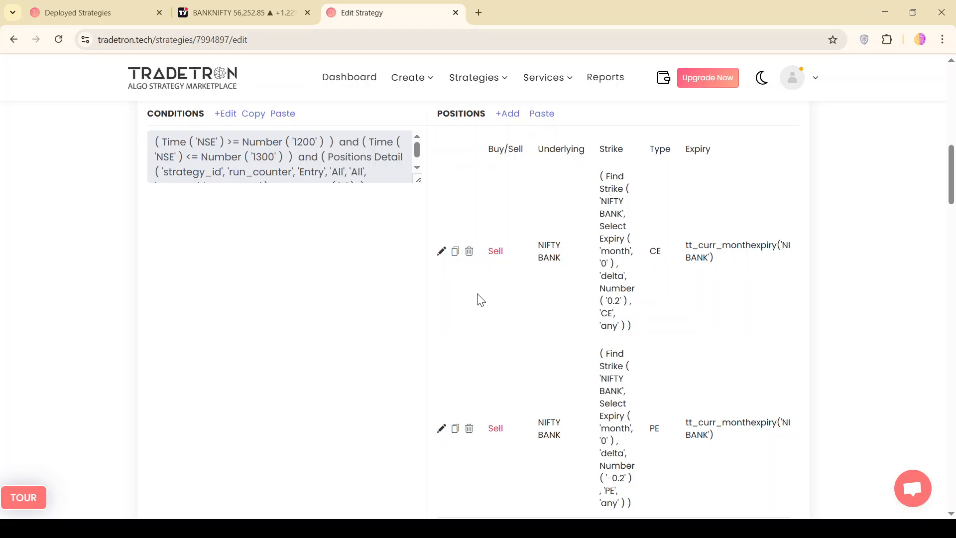
pyautogui.scroll(-1, 388, 378)
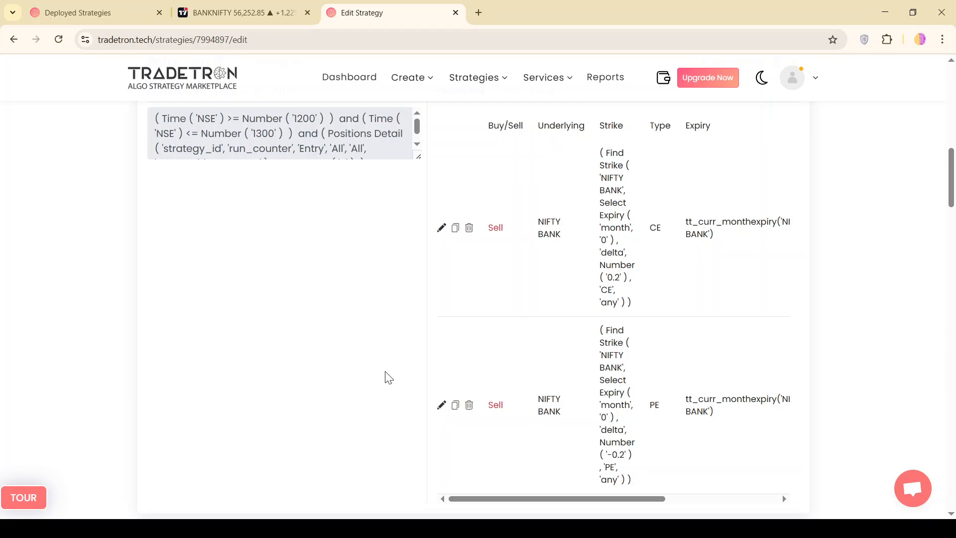
pyautogui.scroll(2, 388, 377)
pyautogui.scroll(-2, 388, 378)
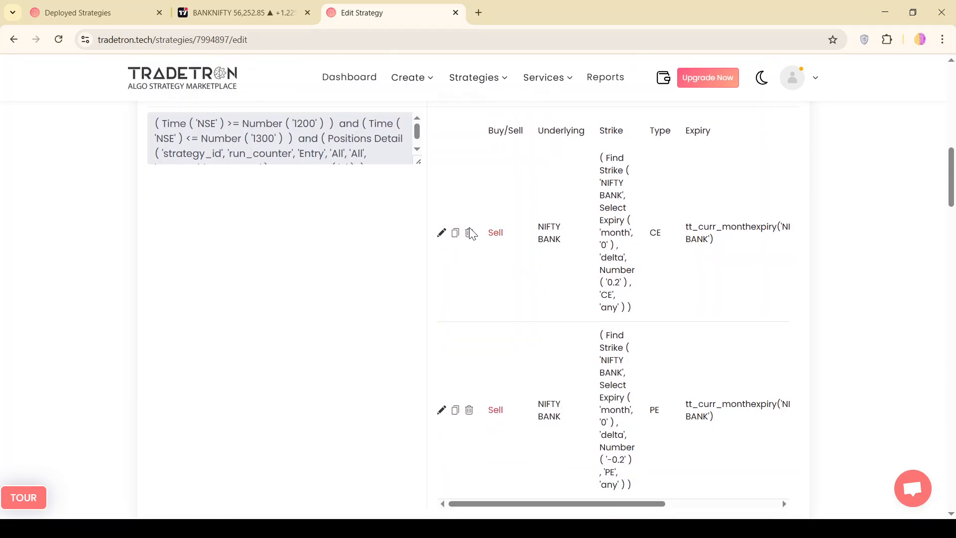
pyautogui.click(442, 233)
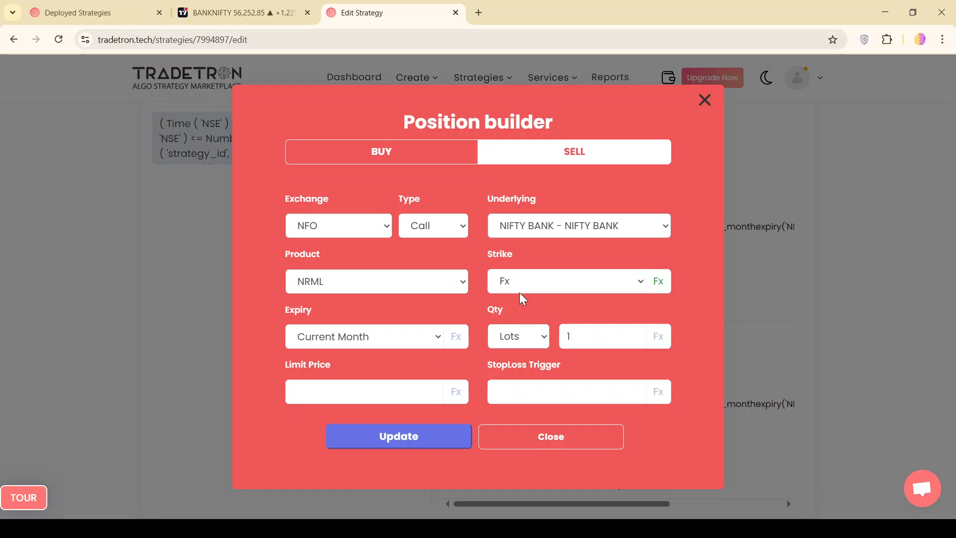
pyautogui.click(660, 287)
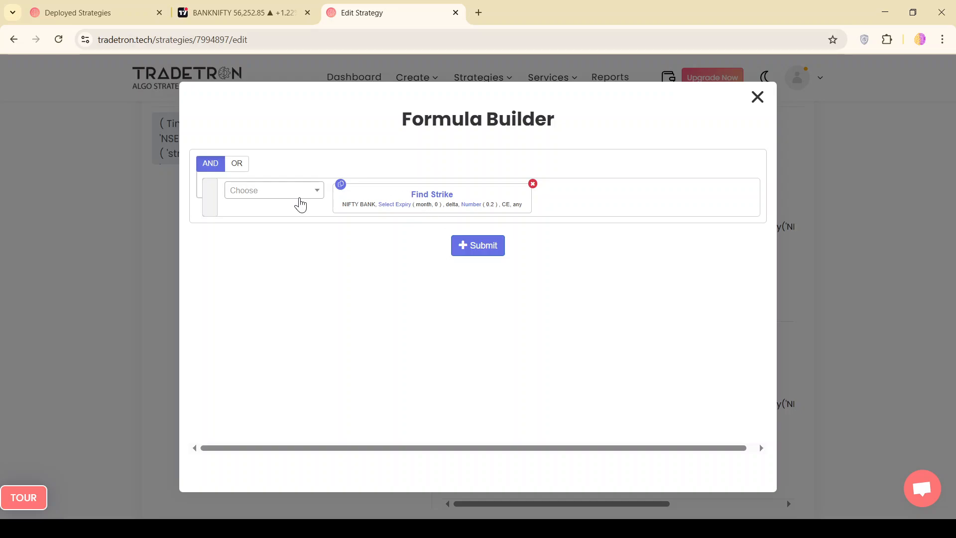
pyautogui.click(292, 198)
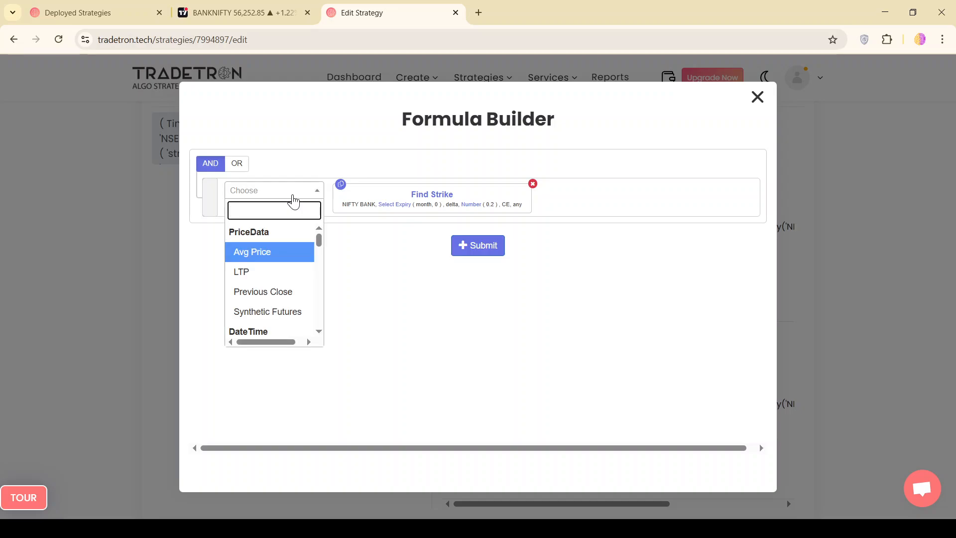
pyautogui.write('FIND')
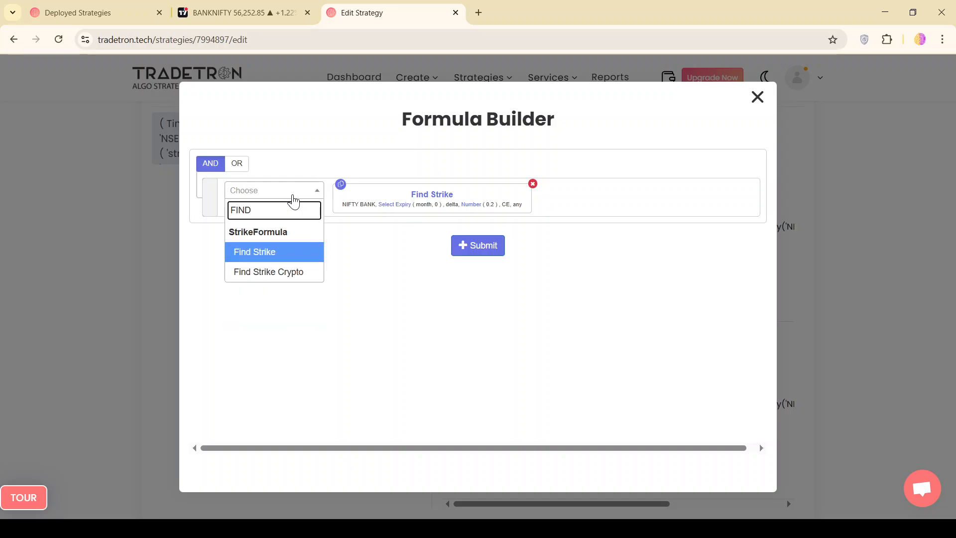
pyautogui.click(409, 255)
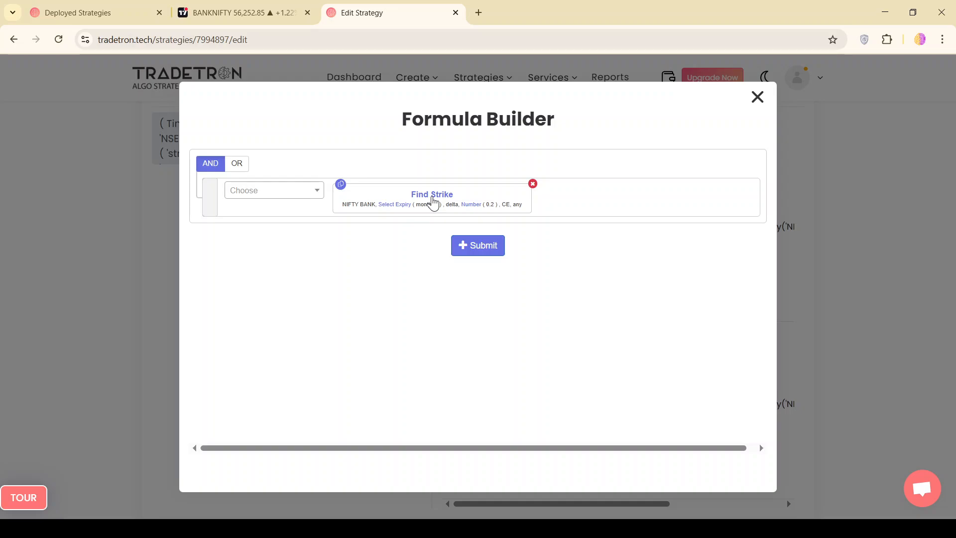
# Examine the Expiry and Field choices in the Find Strike keyword's parameters
pyautogui.click(442, 201)
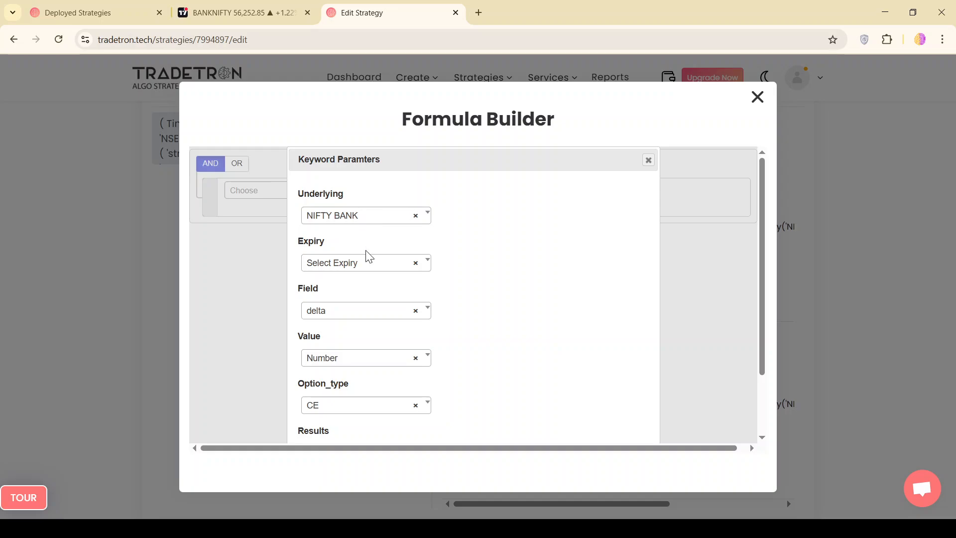
pyautogui.click(361, 273)
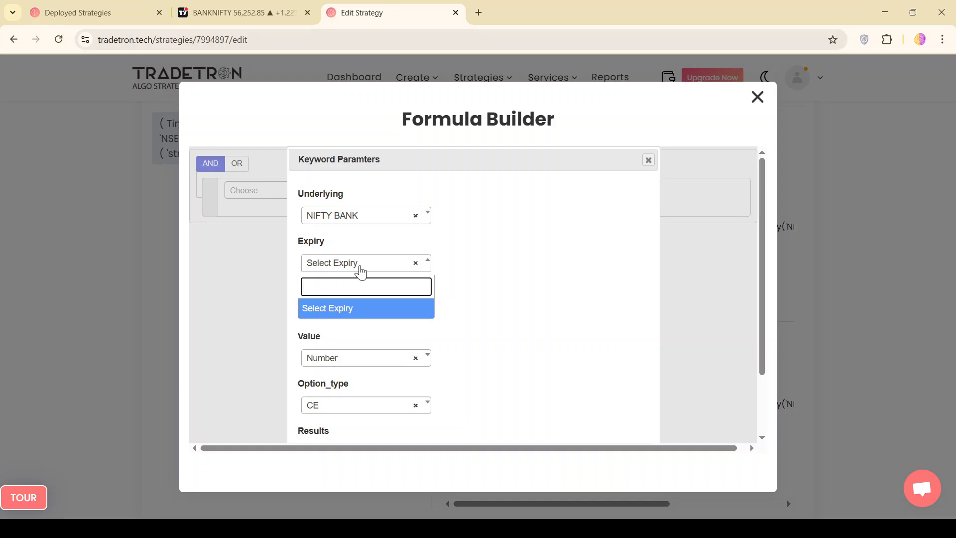
pyautogui.click(457, 296)
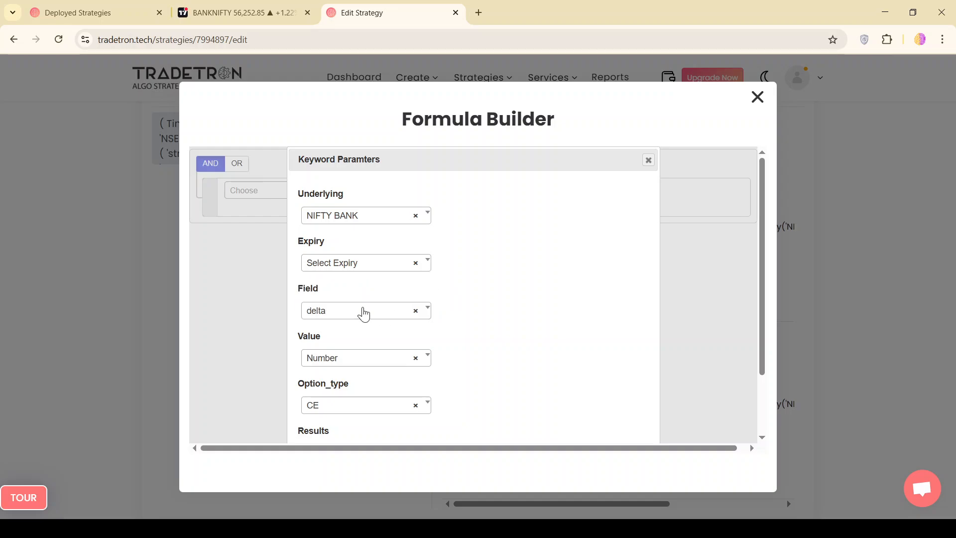
pyautogui.click(342, 318)
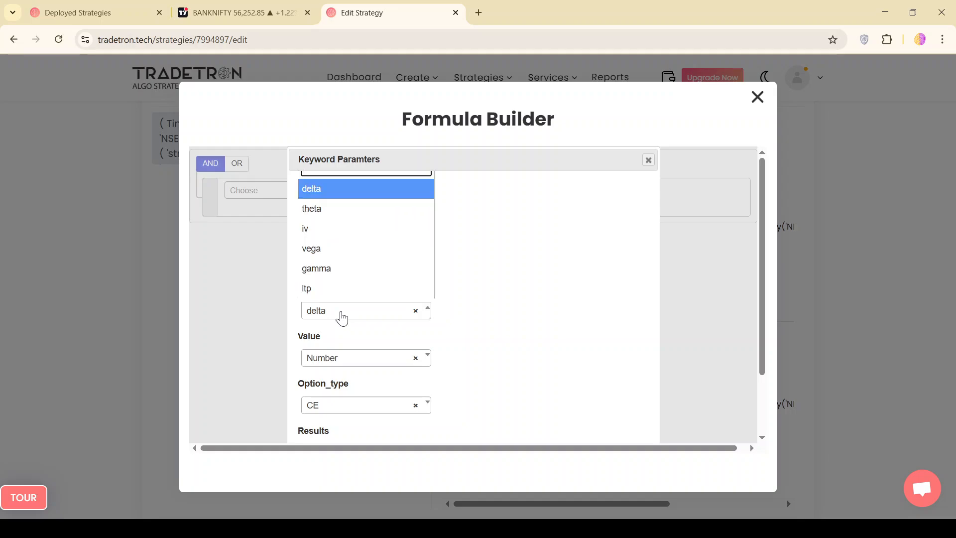
pyautogui.click(467, 316)
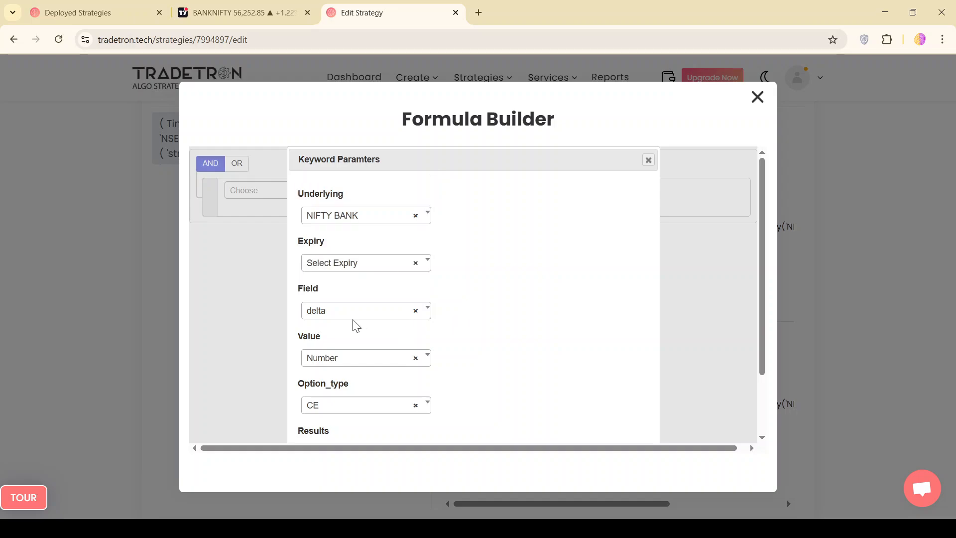
pyautogui.click(337, 320)
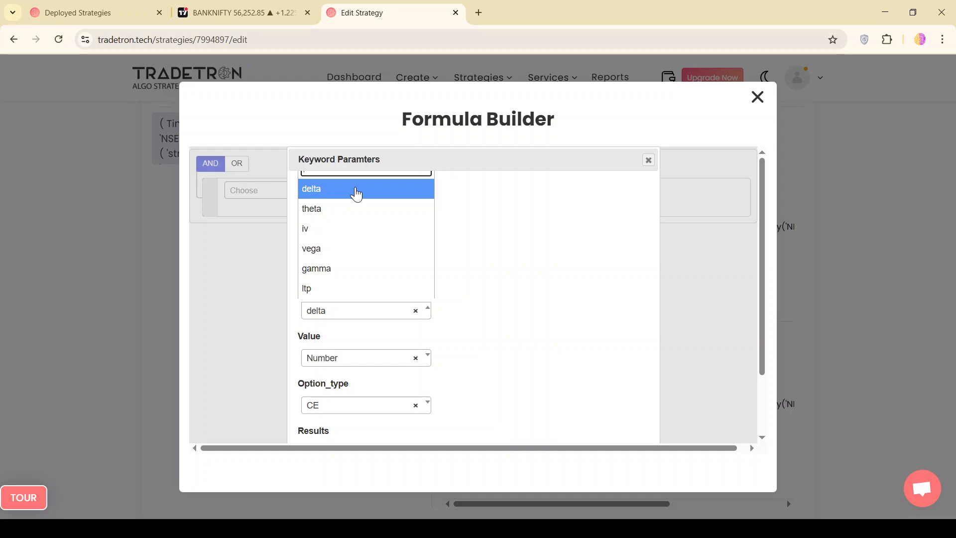
pyautogui.click(525, 241)
# Examine the Option_type and Results choices of the Find Strike keyword, leaving its parameters without saving
pyautogui.scroll(-2, 496, 334)
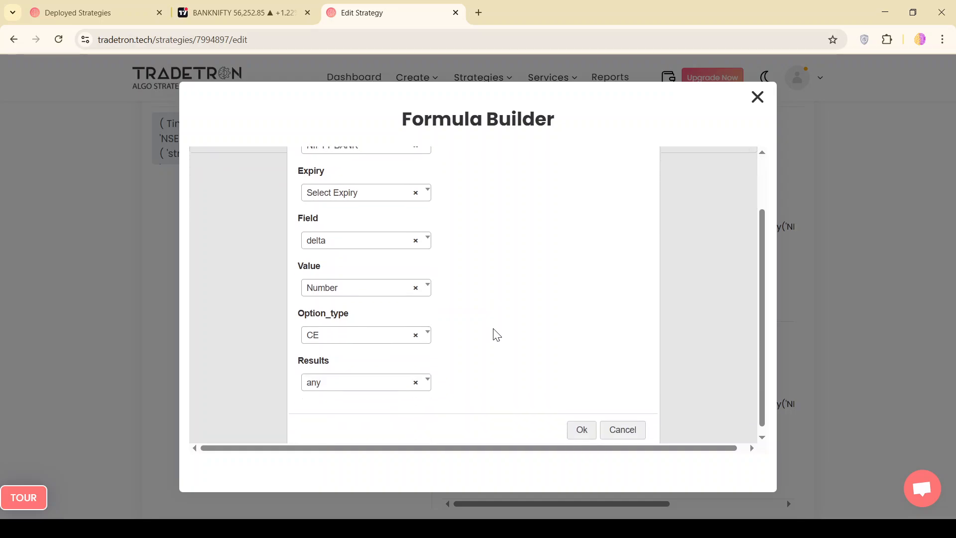
pyautogui.scroll(-1, 497, 335)
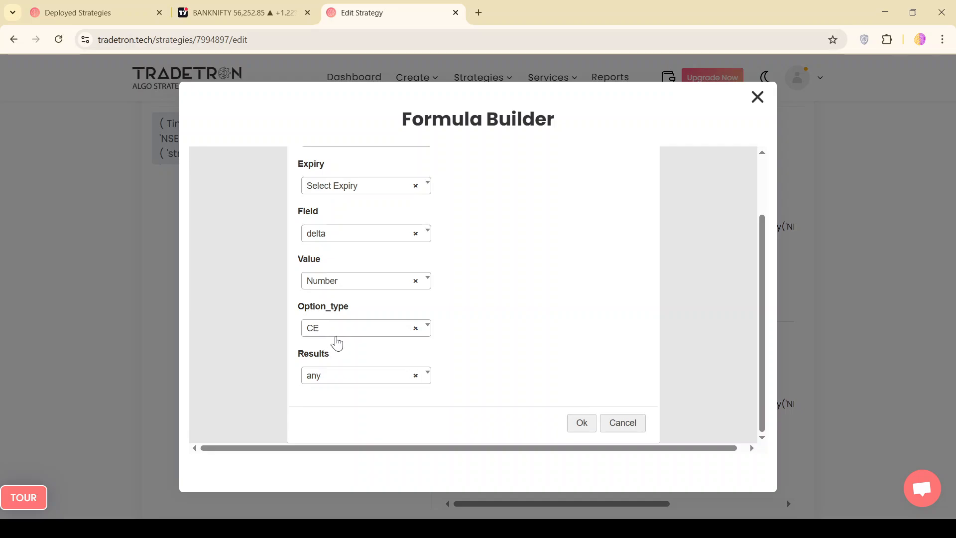
pyautogui.click(336, 342)
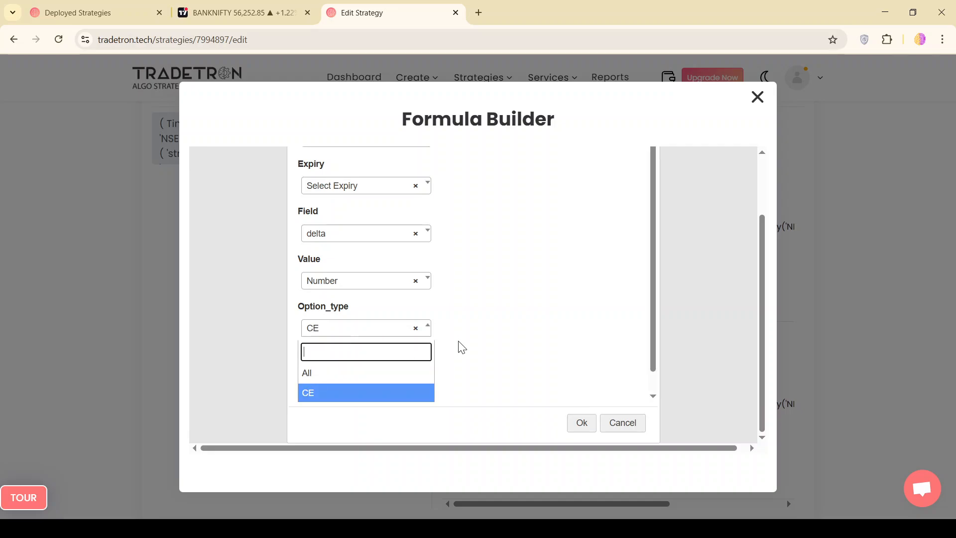
pyautogui.scroll(-1, 462, 348)
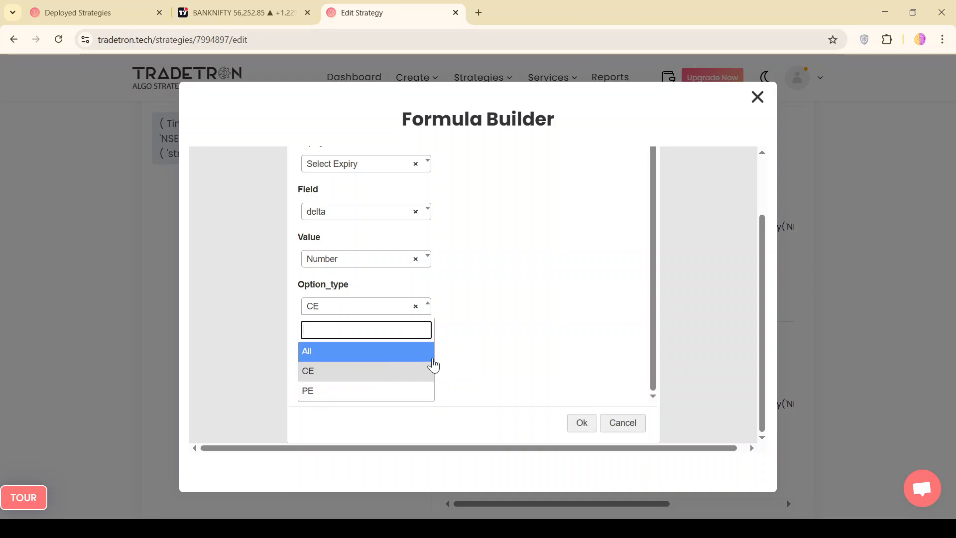
pyautogui.click(493, 349)
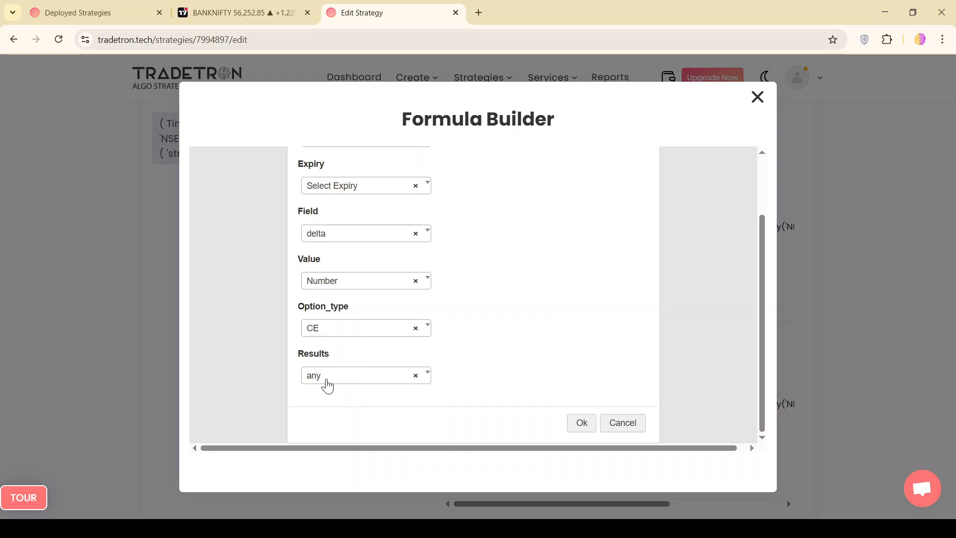
pyautogui.click(326, 384)
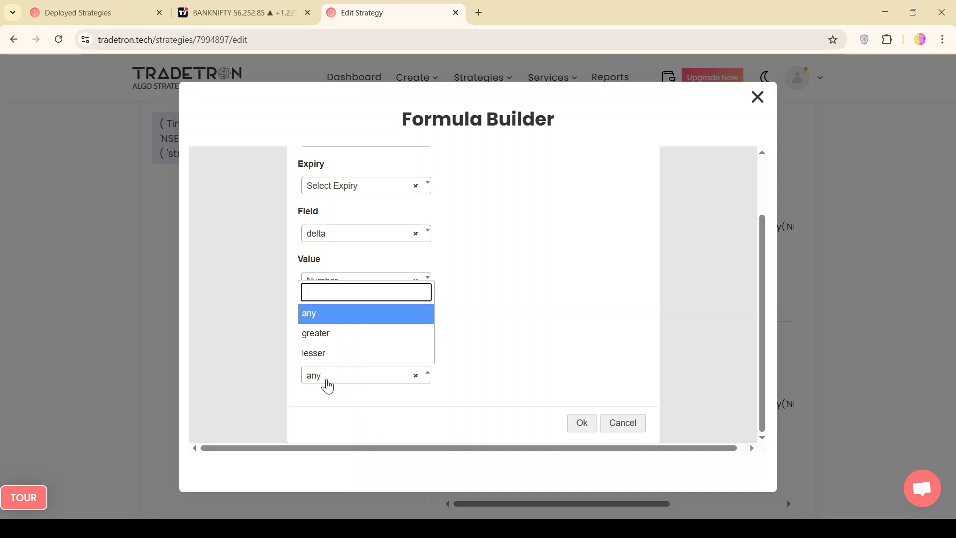
pyautogui.click(349, 324)
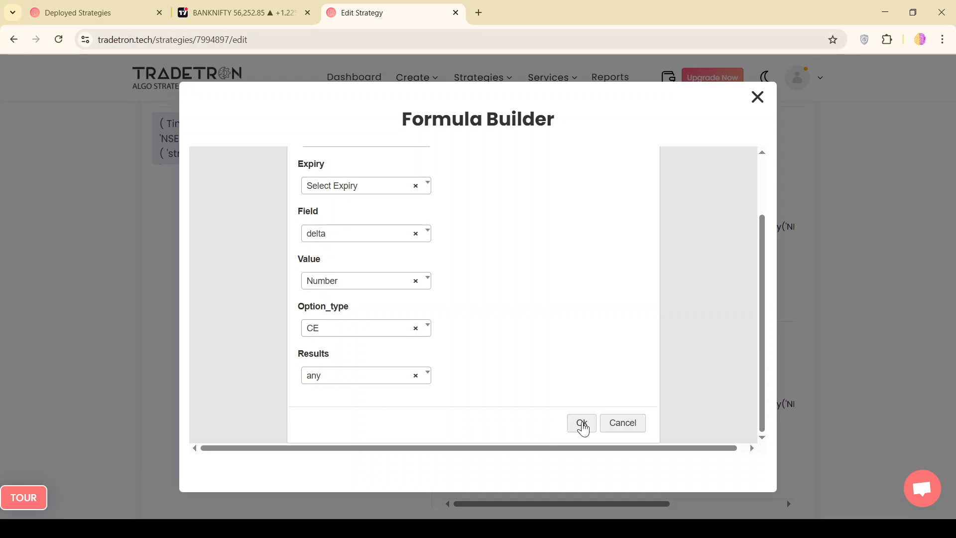
pyautogui.click(625, 429)
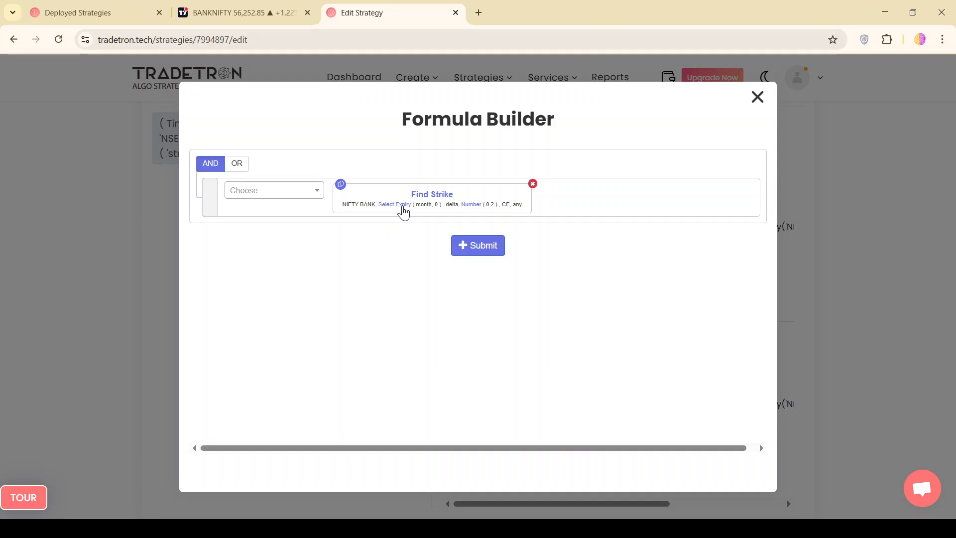
# Check the Select Expiry type and offset and the Number value nested in the Find Strike formula, cancelling both parameter dialogs
pyautogui.click(404, 212)
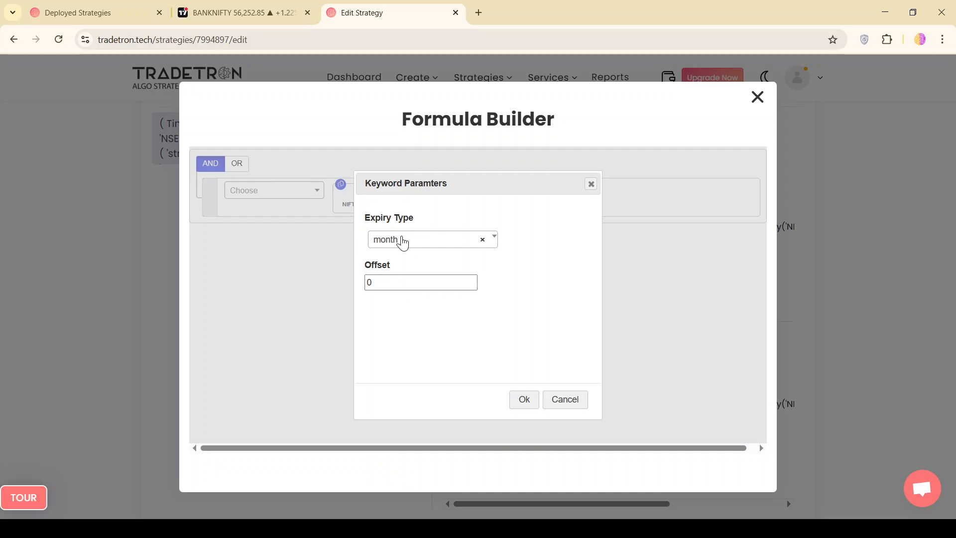
pyautogui.click(404, 243)
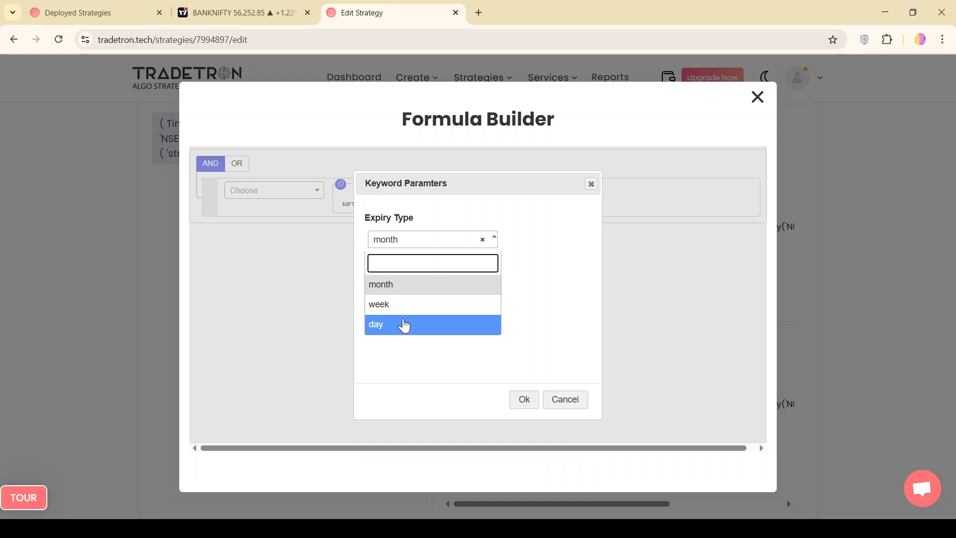
pyautogui.click(408, 287)
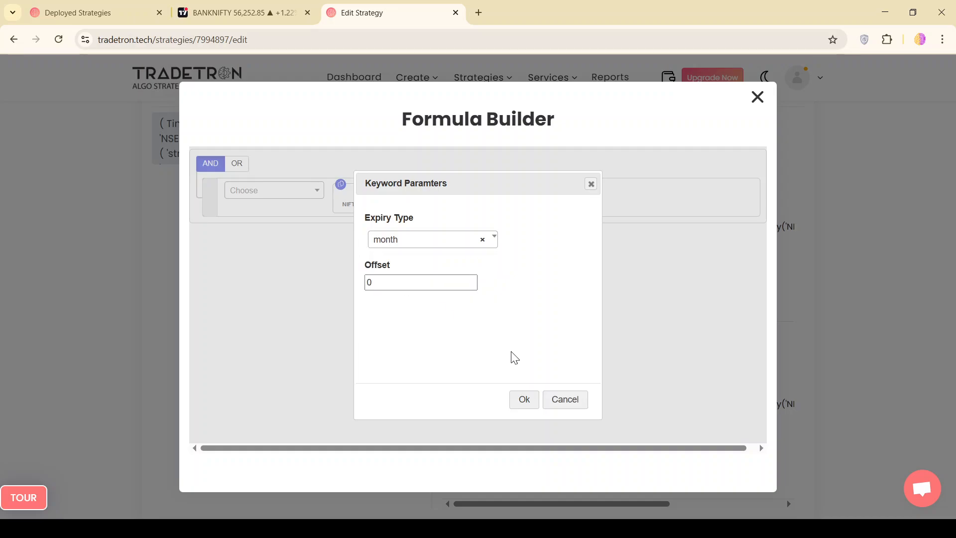
pyautogui.click(427, 287)
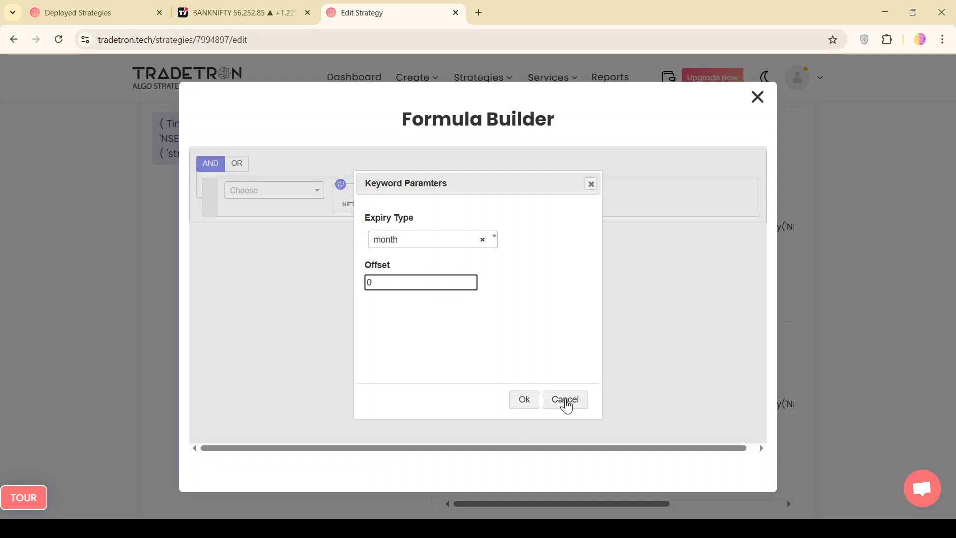
pyautogui.click(566, 405)
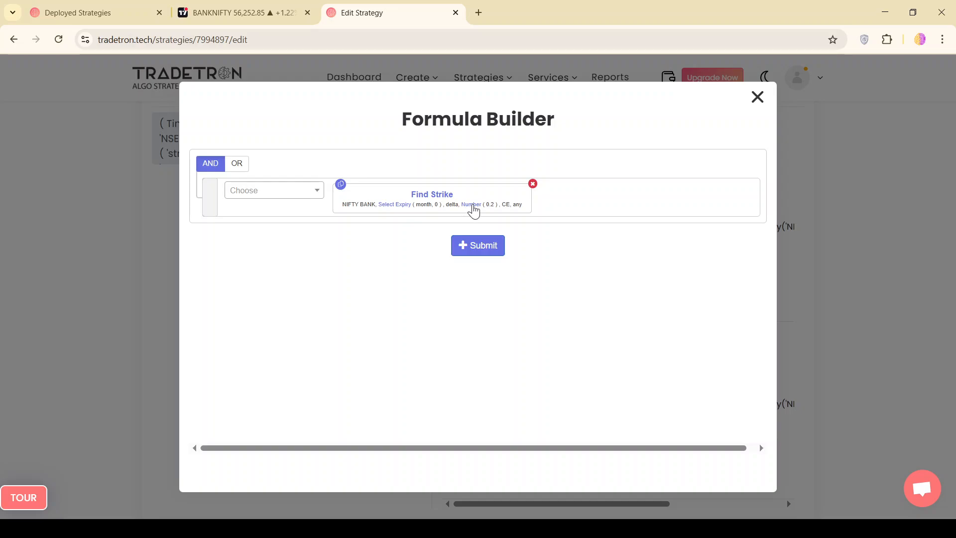
pyautogui.click(473, 207)
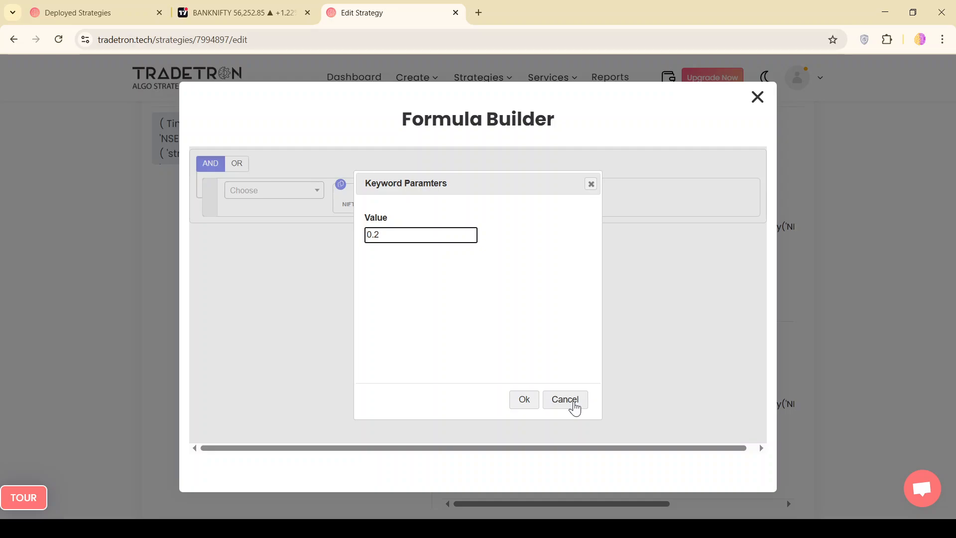
pyautogui.click(573, 403)
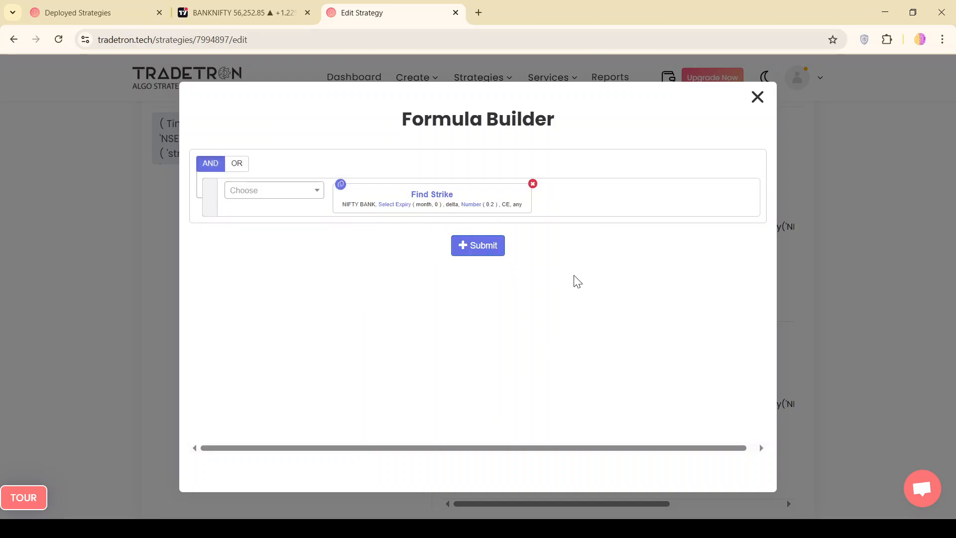
# Submit the strike formula, update the CE sell position and close the Position Builder
pyautogui.click(482, 254)
pyautogui.click(758, 98)
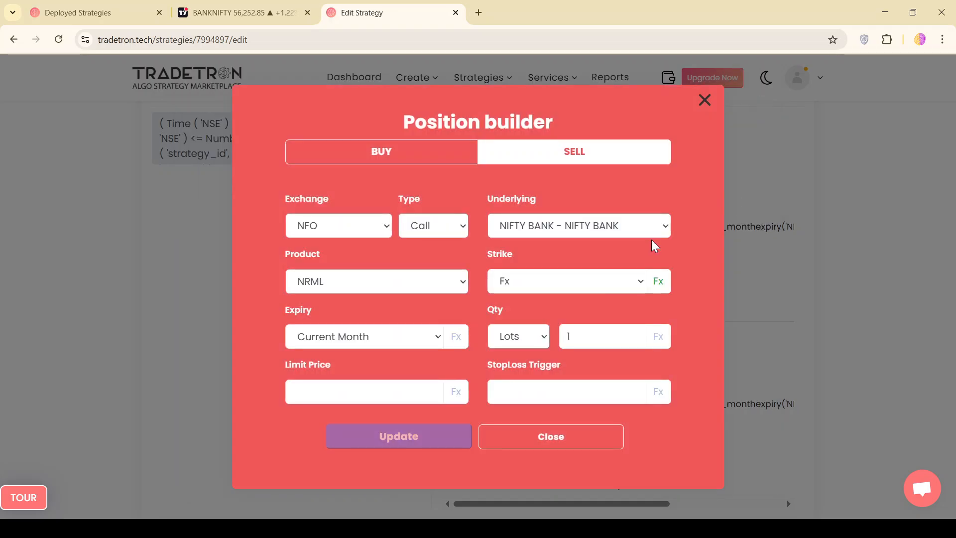
pyautogui.click(420, 450)
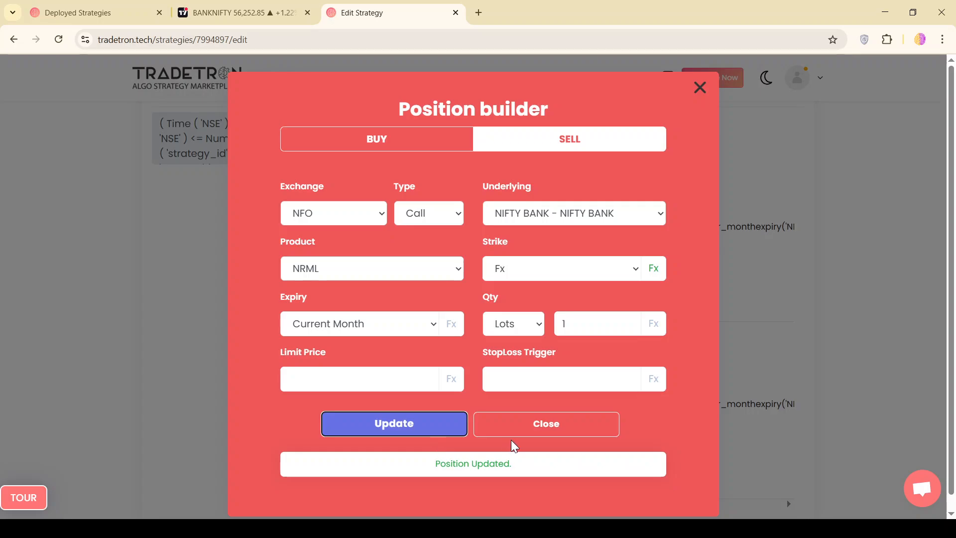
pyautogui.click(540, 432)
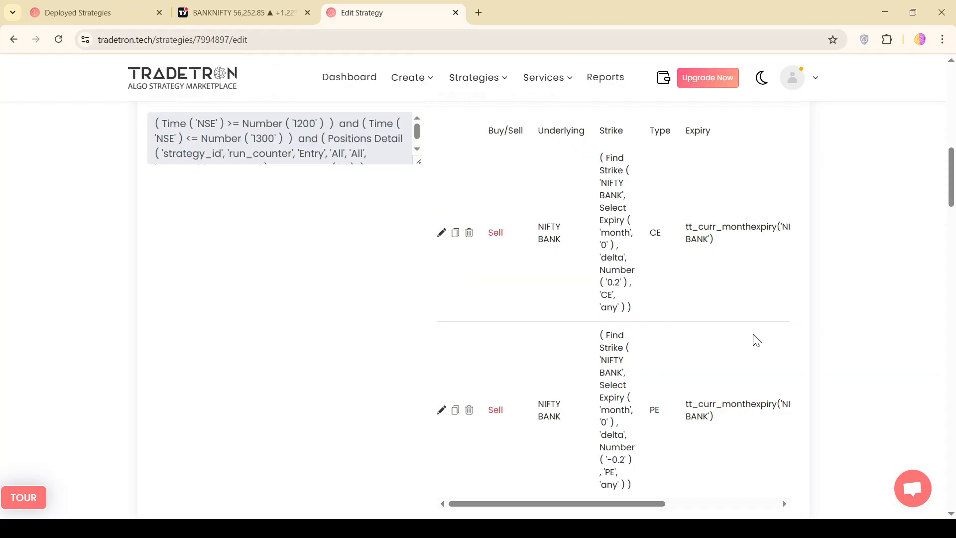
# Examine the Find Strike parameters in the strike formula of the PE sell position, cancelling the parameter dialog
pyautogui.scroll(-2, 752, 337)
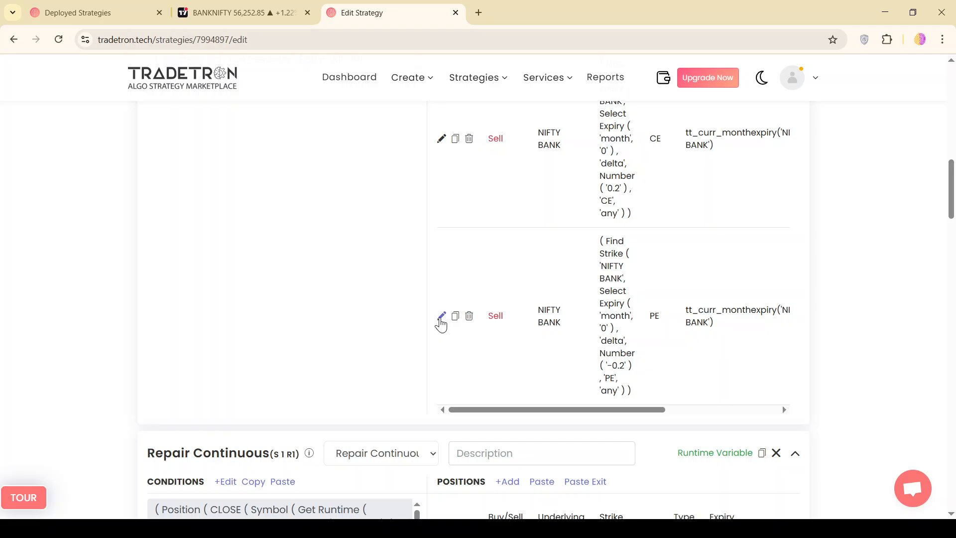
pyautogui.click(441, 317)
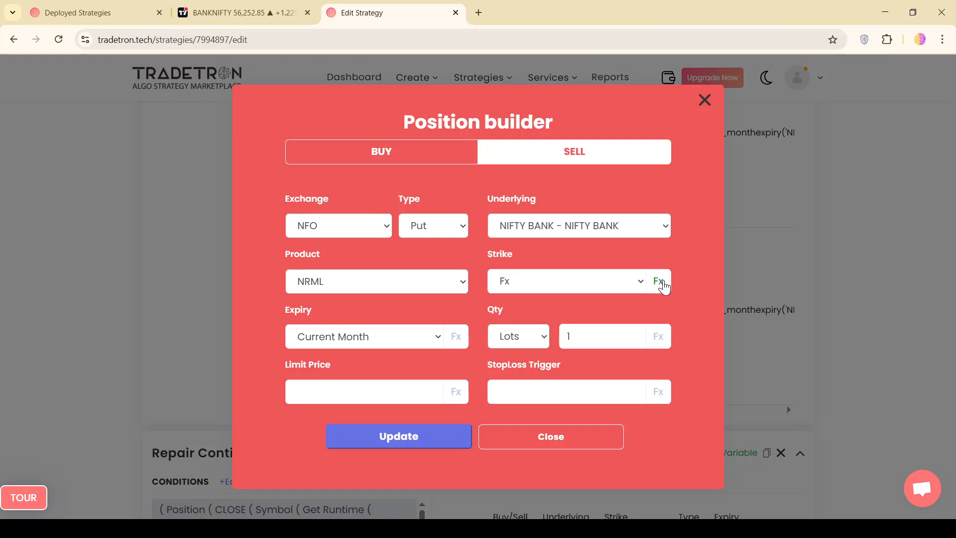
pyautogui.click(659, 281)
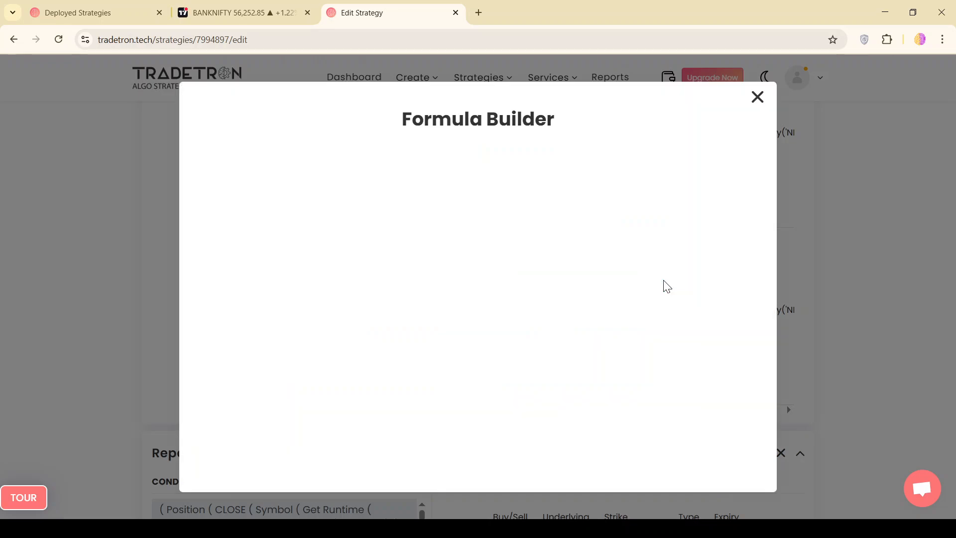
pyautogui.click(758, 98)
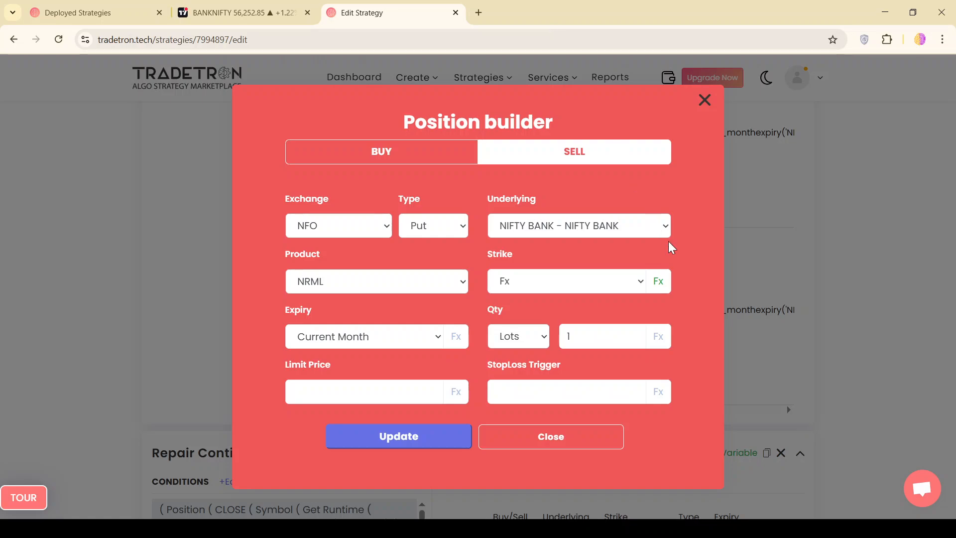
pyautogui.click(659, 288)
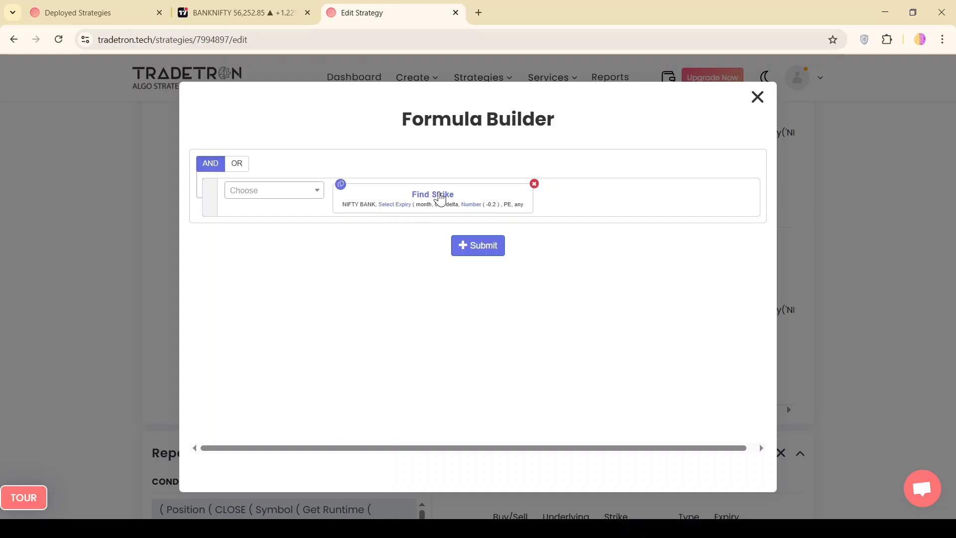
pyautogui.click(440, 198)
pyautogui.scroll(-2, 421, 307)
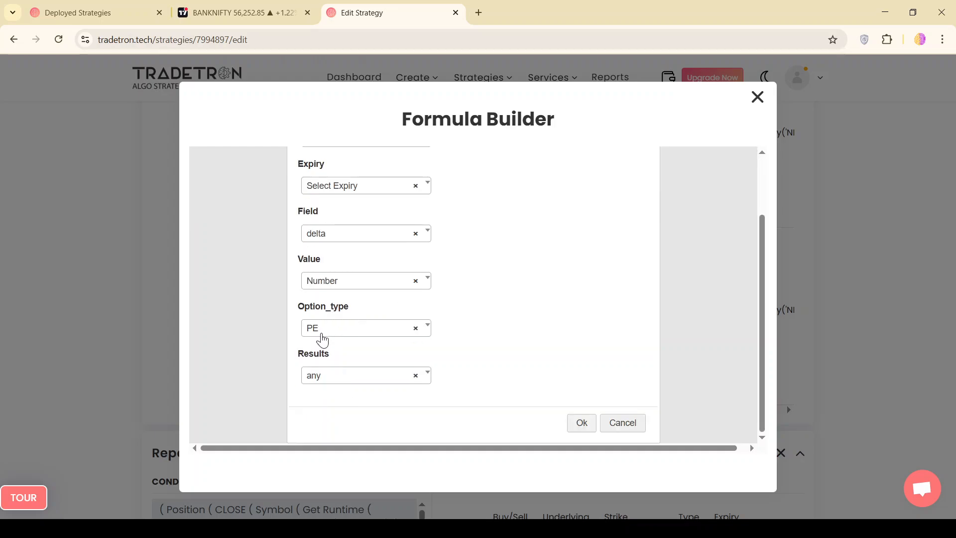
pyautogui.scroll(2, 384, 376)
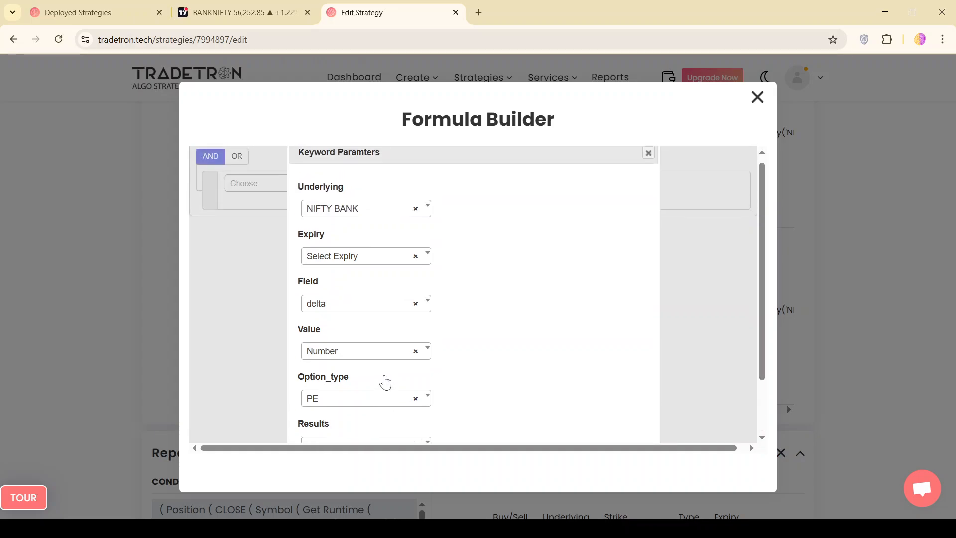
pyautogui.scroll(-2, 502, 320)
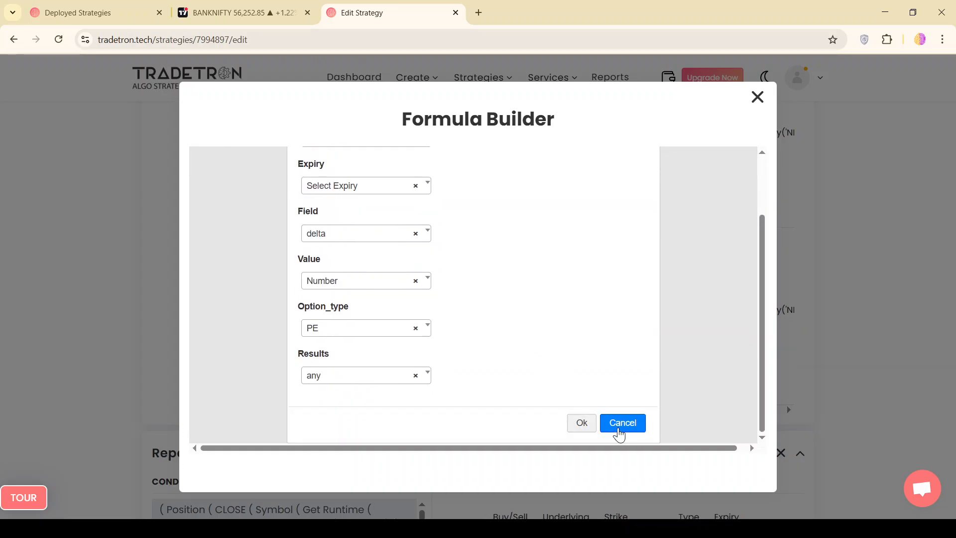
pyautogui.click(620, 422)
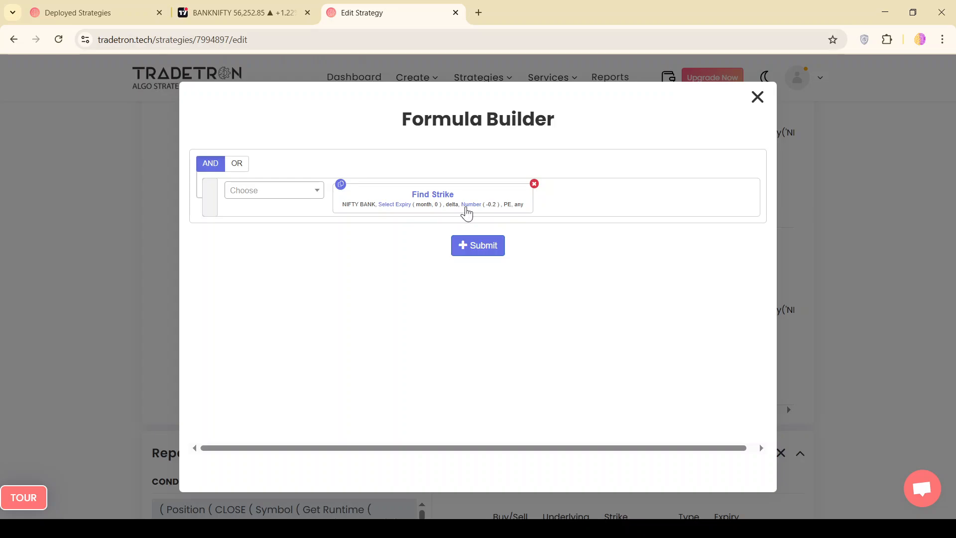
# Check the Number value nested in the PE strike formula, cancel it and close the Formula Builder and Position Builder without updating
pyautogui.click(468, 209)
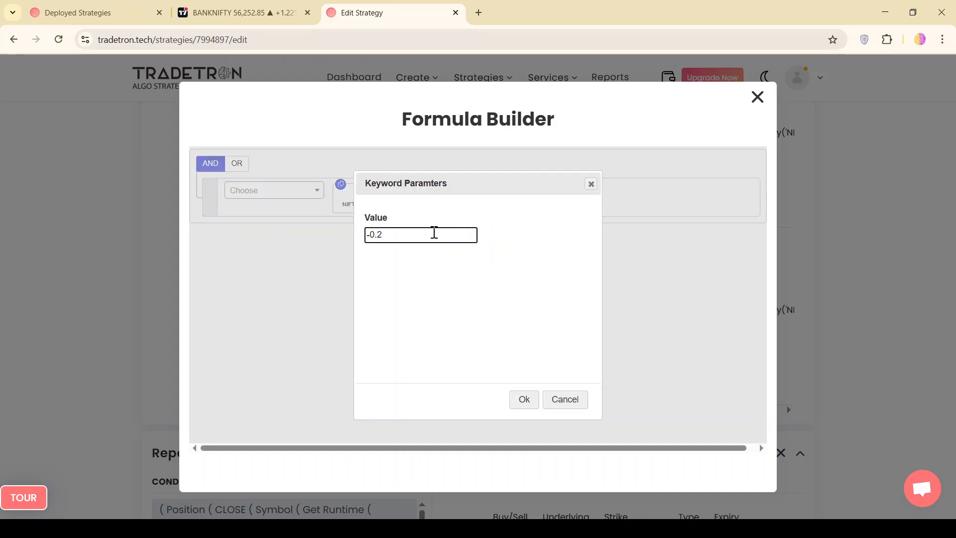
pyautogui.hotkey('shift', 'Right')
pyautogui.hotkey('shift', 'Right')
pyautogui.hotkey('shift', 'Right')
pyautogui.hotkey('shift', 'Right')
pyautogui.click(425, 236)
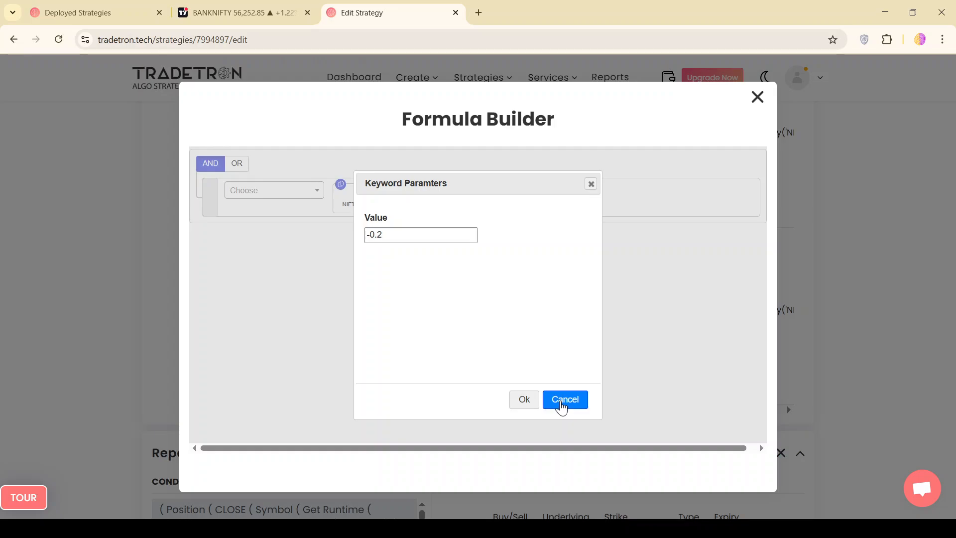
pyautogui.click(563, 401)
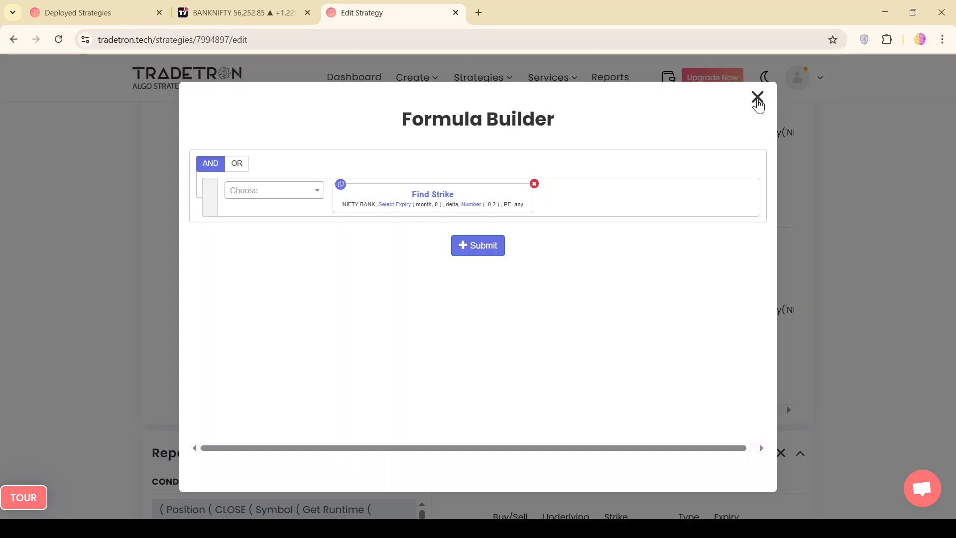
pyautogui.click(758, 98)
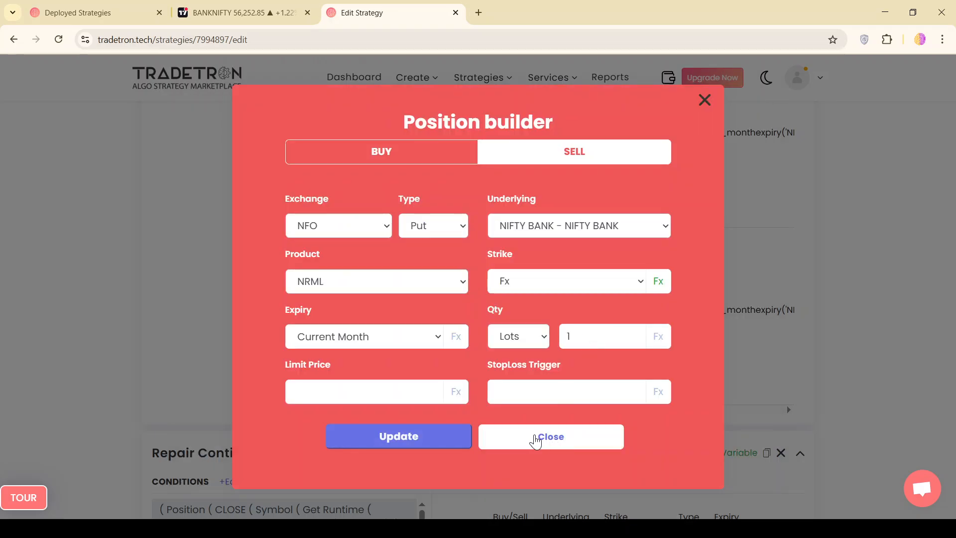
pyautogui.click(535, 439)
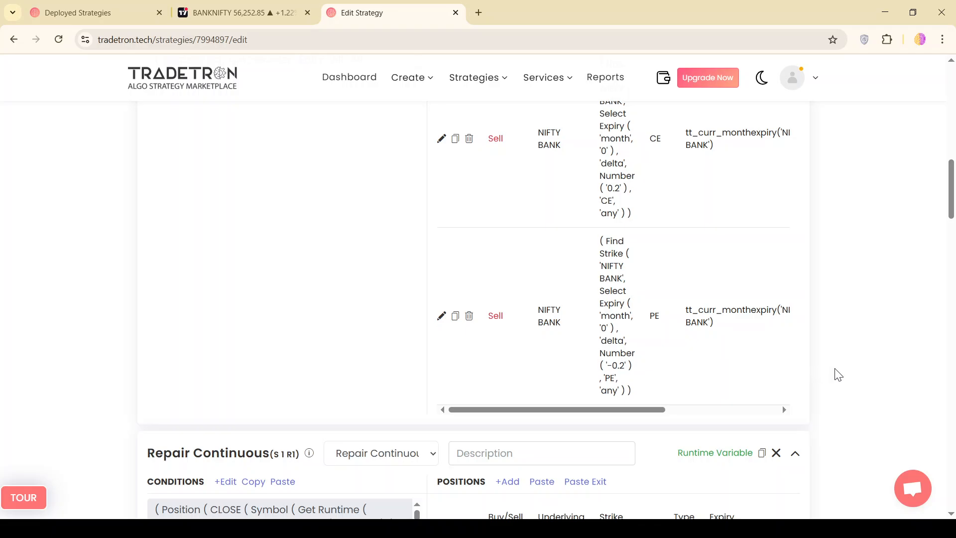
# Review the Entry positions of Set 1 and check the Initialise Variables section, collapsing it again
pyautogui.scroll(3, 837, 375)
pyautogui.scroll(2, 839, 374)
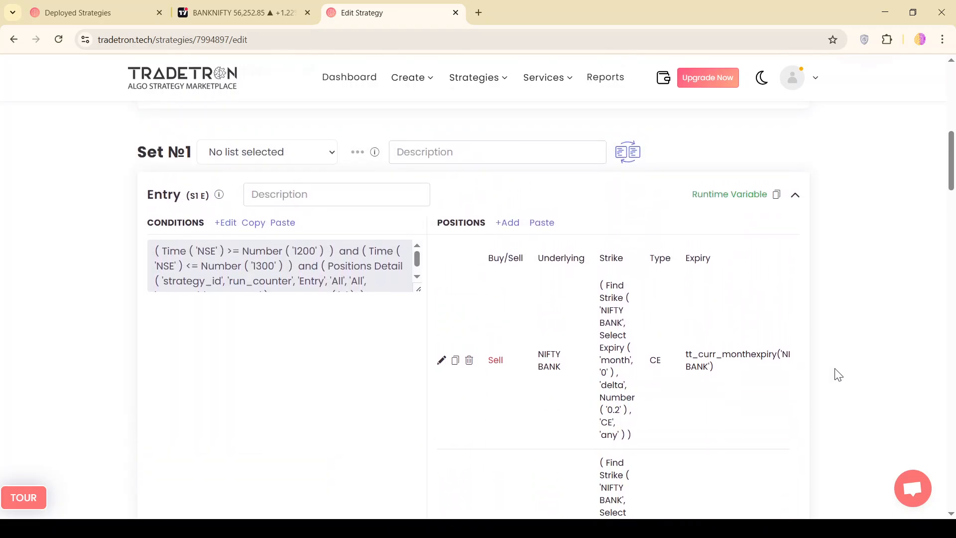
pyautogui.scroll(-2, 839, 375)
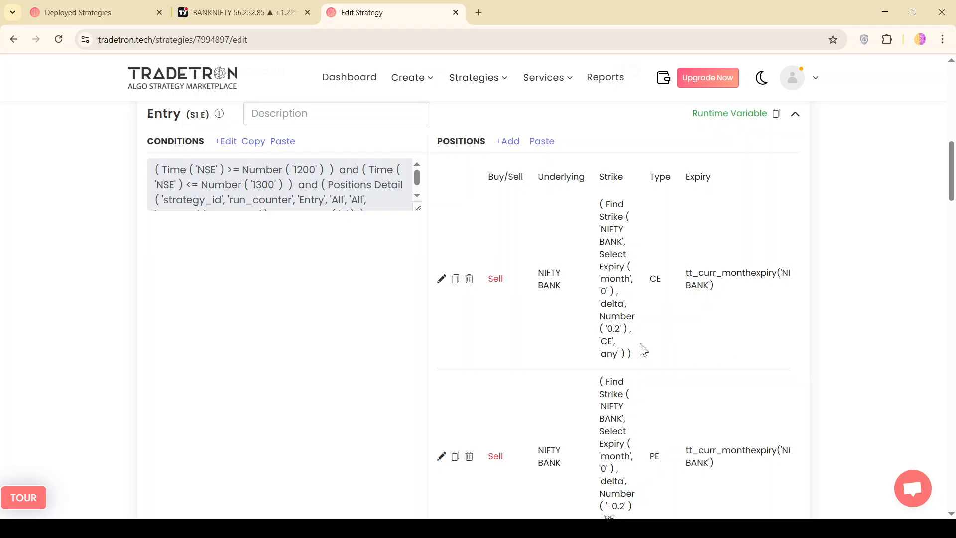
pyautogui.scroll(5, 320, 333)
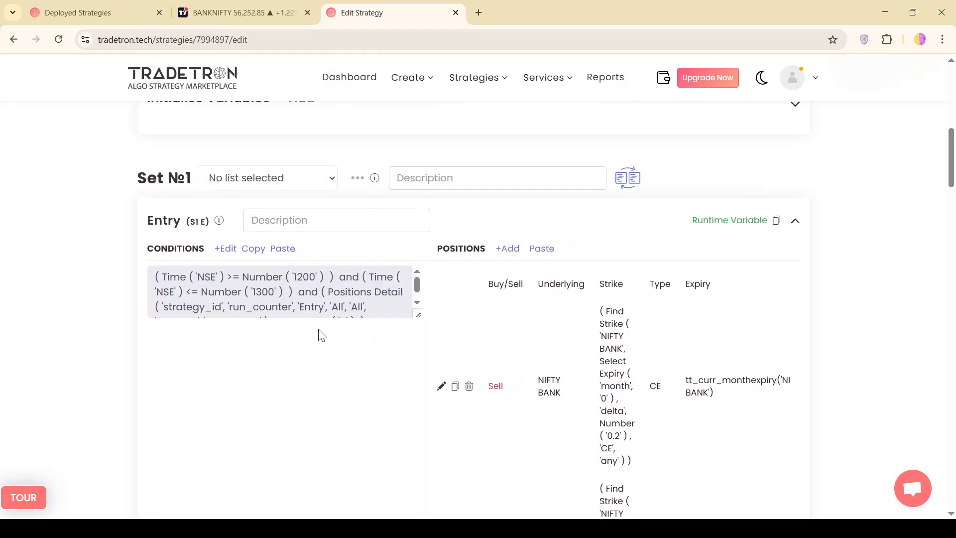
pyautogui.click(796, 203)
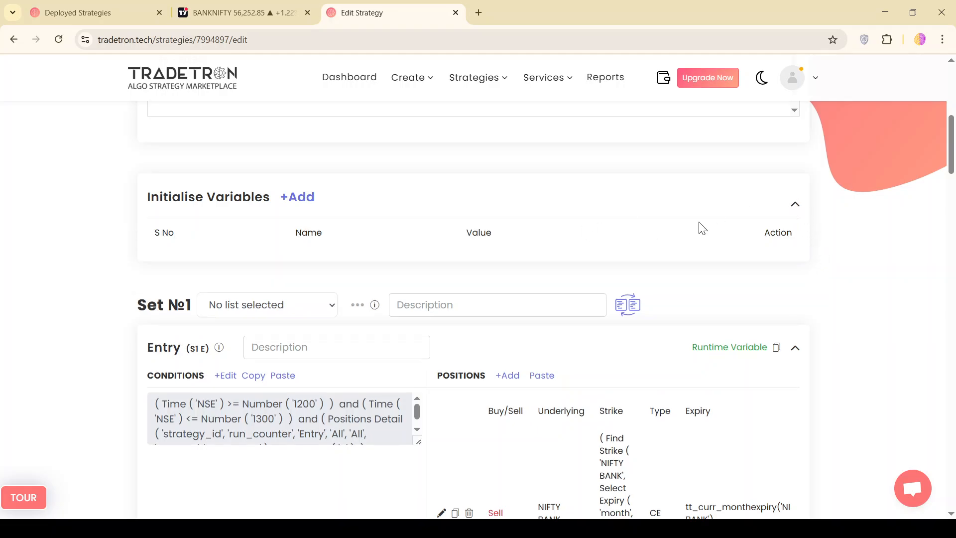
pyautogui.click(796, 206)
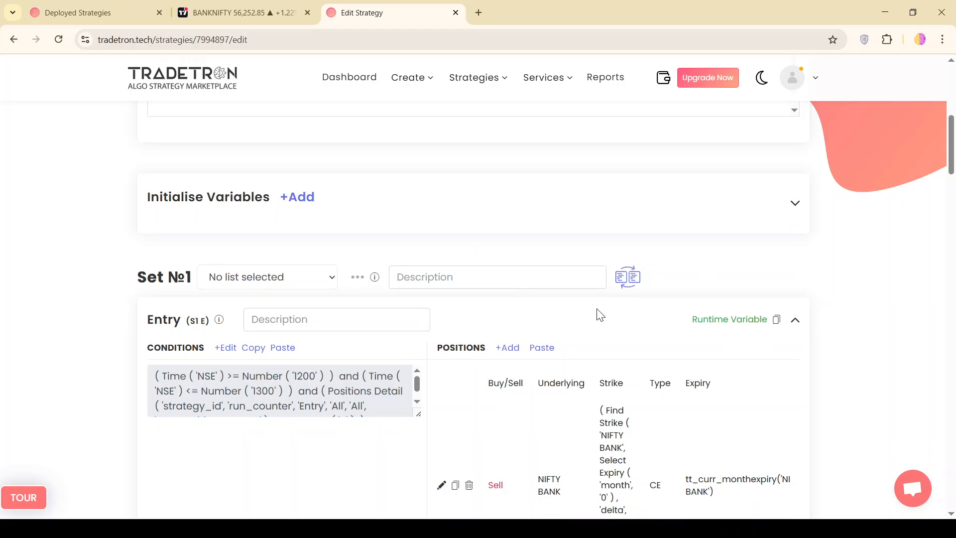
# Open the Entry section's runtime variables and review the CE variables ce_ins, ce_strike and ce_price
pyautogui.click(716, 325)
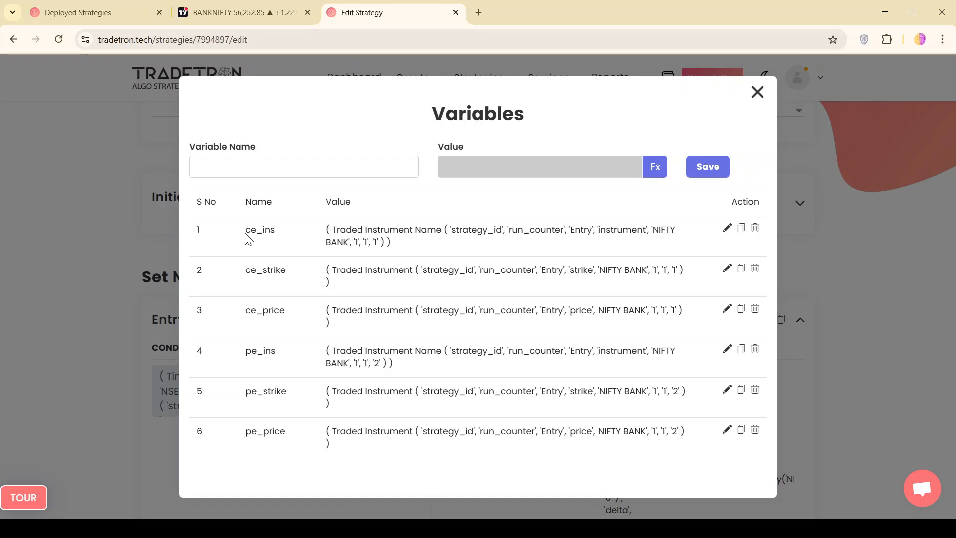
pyautogui.moveTo(247, 237); pyautogui.dragTo(277, 242)
pyautogui.click(279, 242)
pyautogui.doubleClick(292, 314)
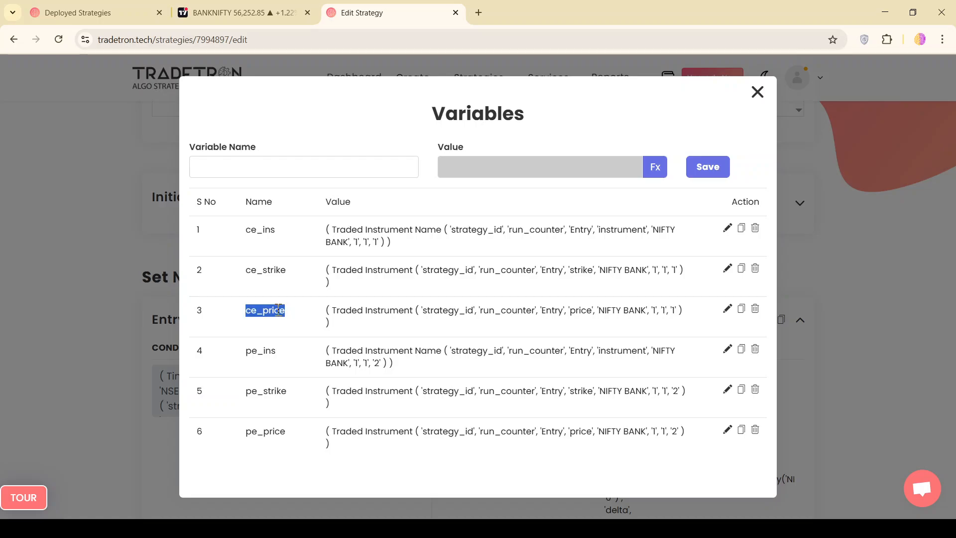
pyautogui.click(303, 328)
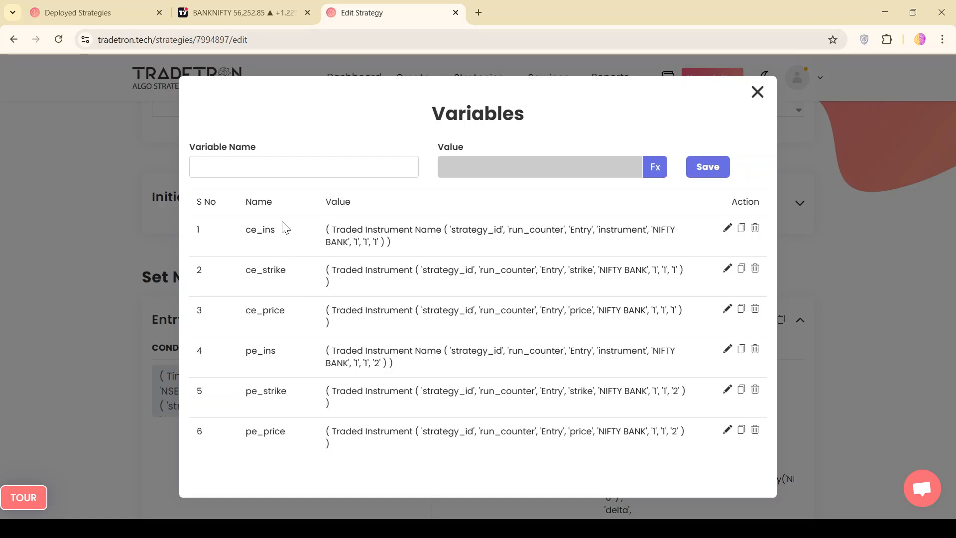
# Review the PE runtime variables pe_ins, pe_strike and pe_price in the Variables list
pyautogui.doubleClick(244, 351)
pyautogui.click(244, 352)
pyautogui.moveTo(246, 392); pyautogui.dragTo(291, 402)
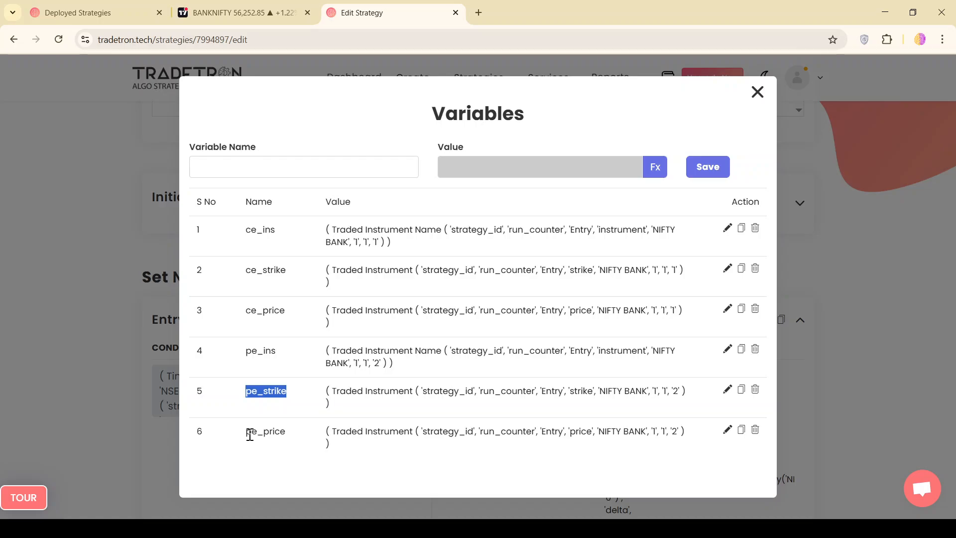
pyautogui.moveTo(246, 432); pyautogui.dragTo(291, 438)
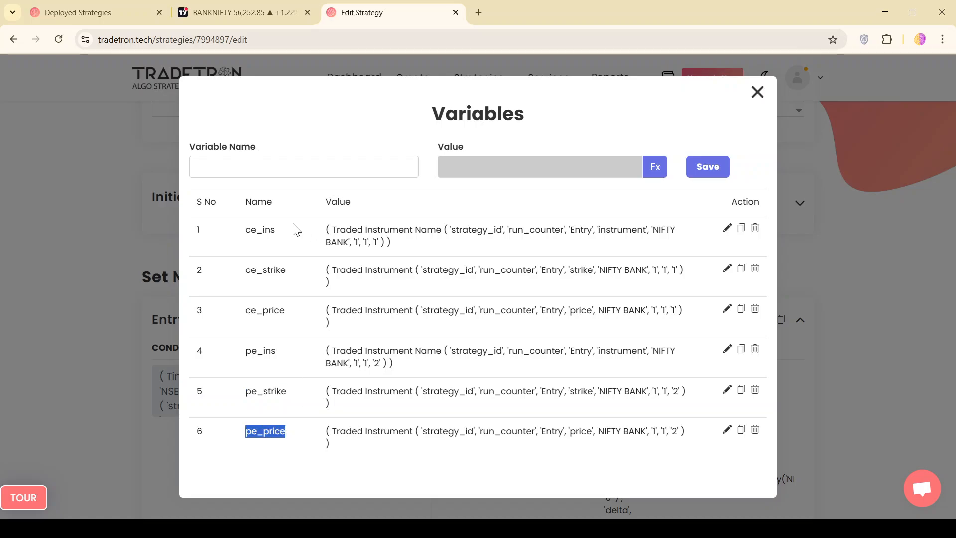
pyautogui.click(280, 229)
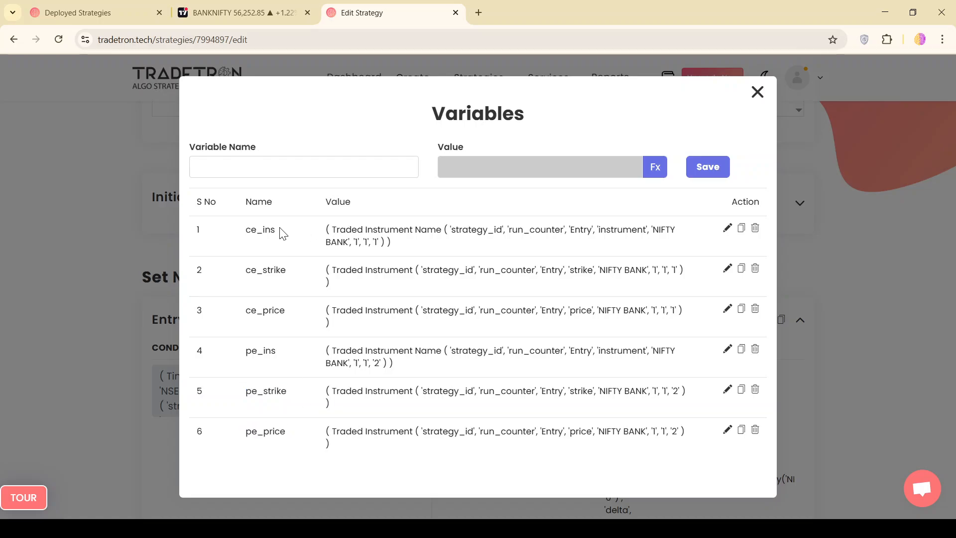
# Open the ce_ins formula's Traded Instrument Name parameters and examine the Condition Type choices, keeping Entry
pyautogui.click(726, 230)
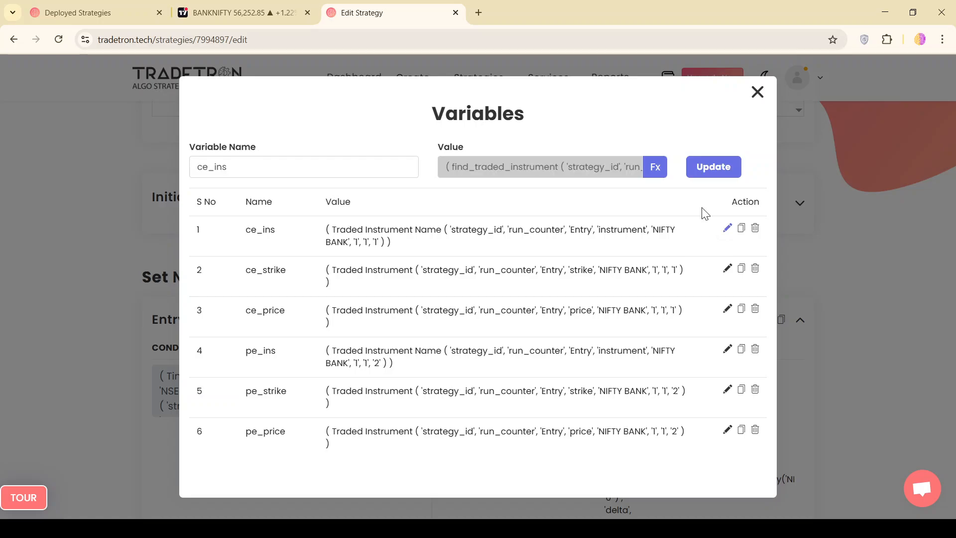
pyautogui.click(656, 168)
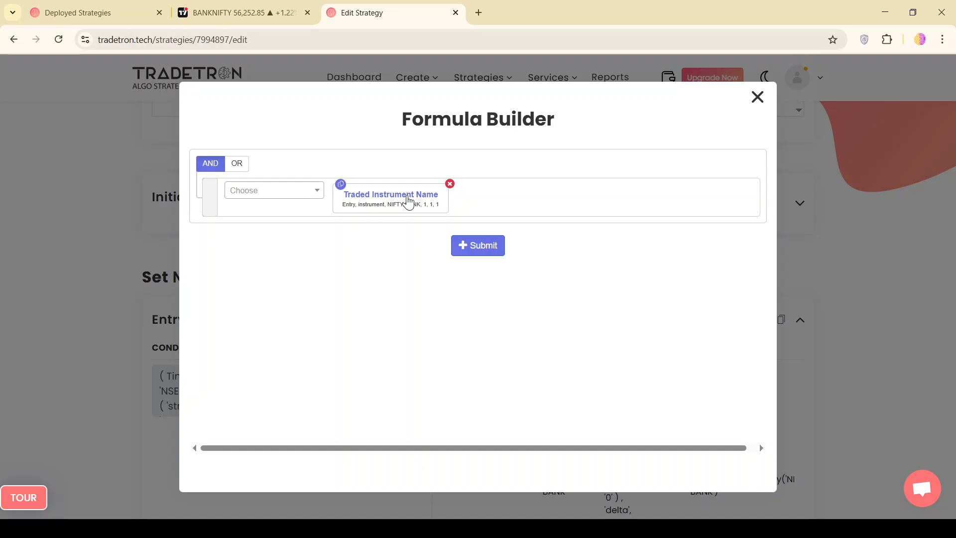
pyautogui.click(409, 200)
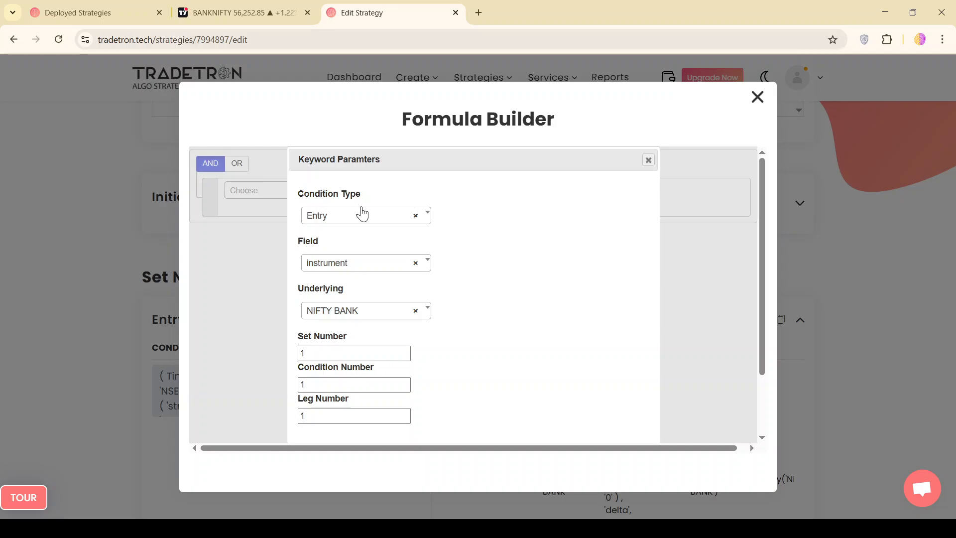
pyautogui.click(336, 217)
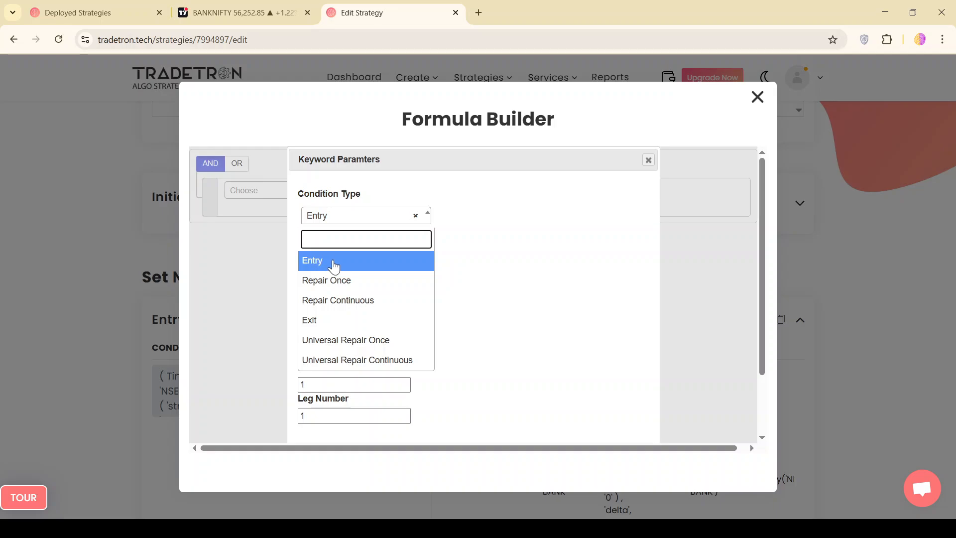
pyautogui.click(352, 268)
pyautogui.click(503, 324)
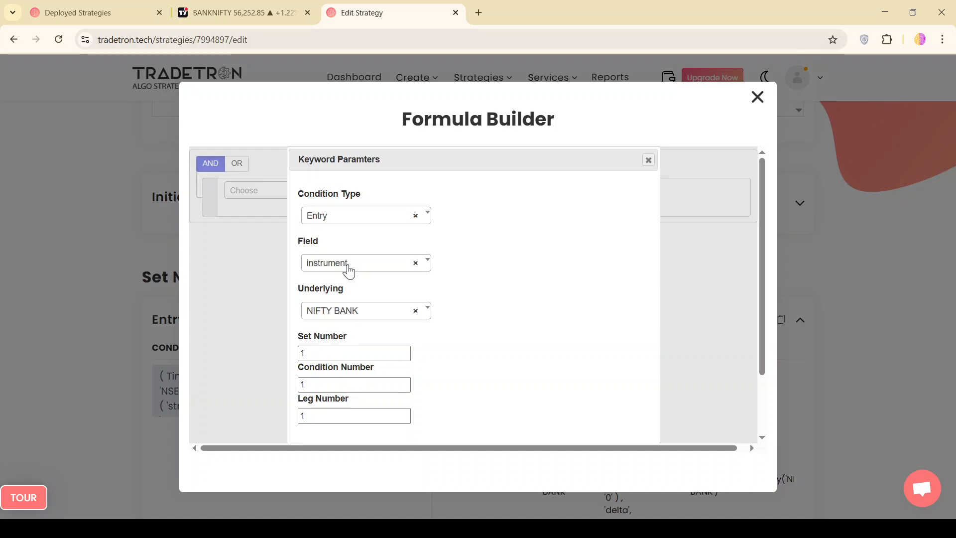
# Check the Underlying and Set Number parameters of Traded Instrument Name, leaving the Formula Builder without submitting
pyautogui.scroll(-1, 542, 378)
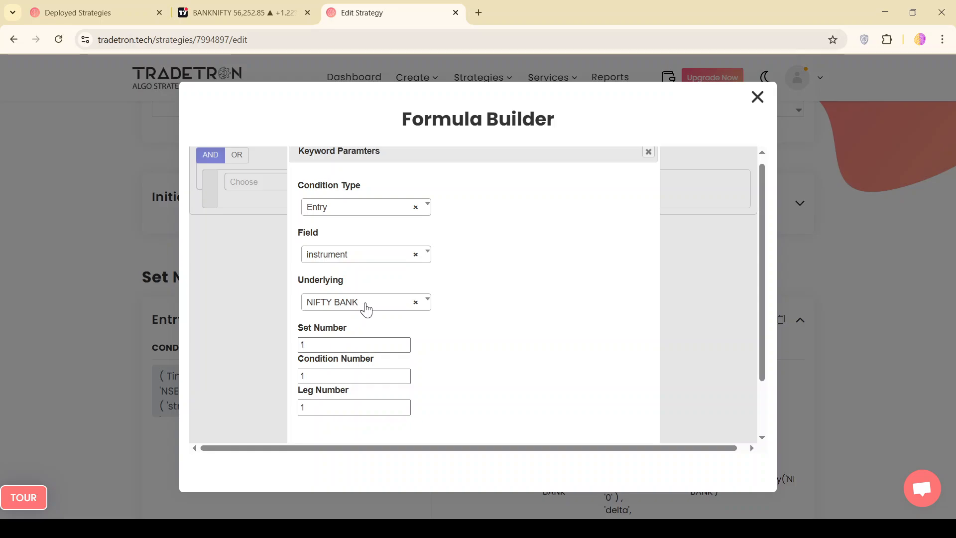
pyautogui.click(326, 345)
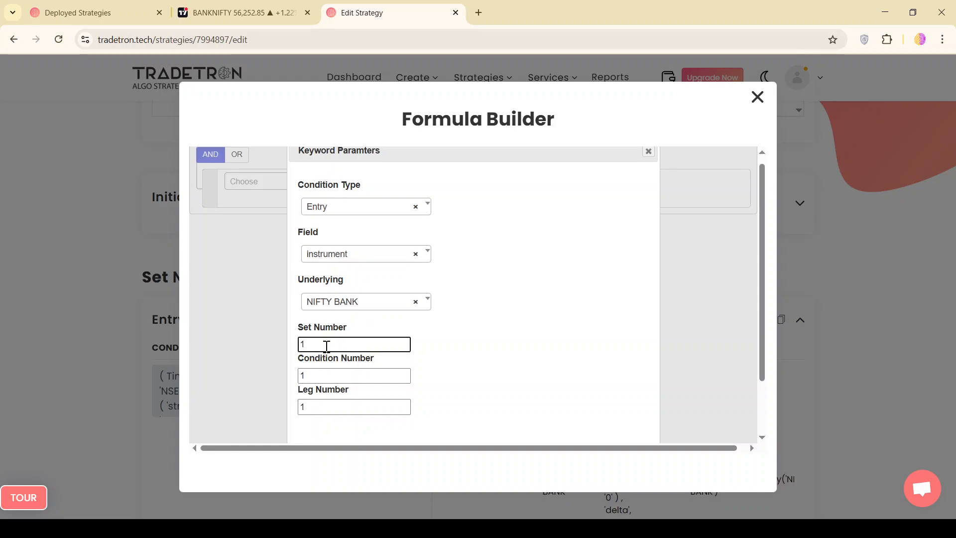
pyautogui.click(763, 101)
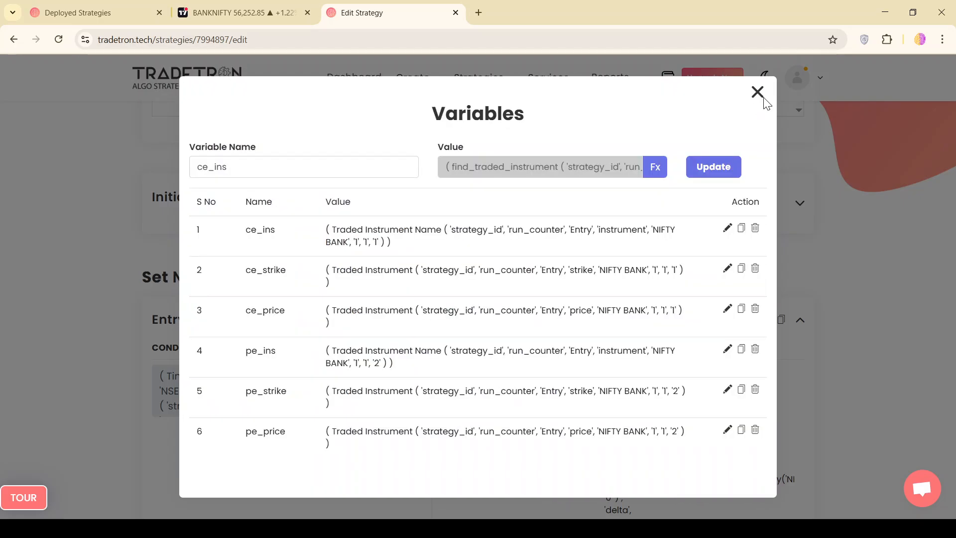
# Close the Variables list and check the set number, Entry condition and CE leg that the ce_ins parameters refer to
pyautogui.click(759, 96)
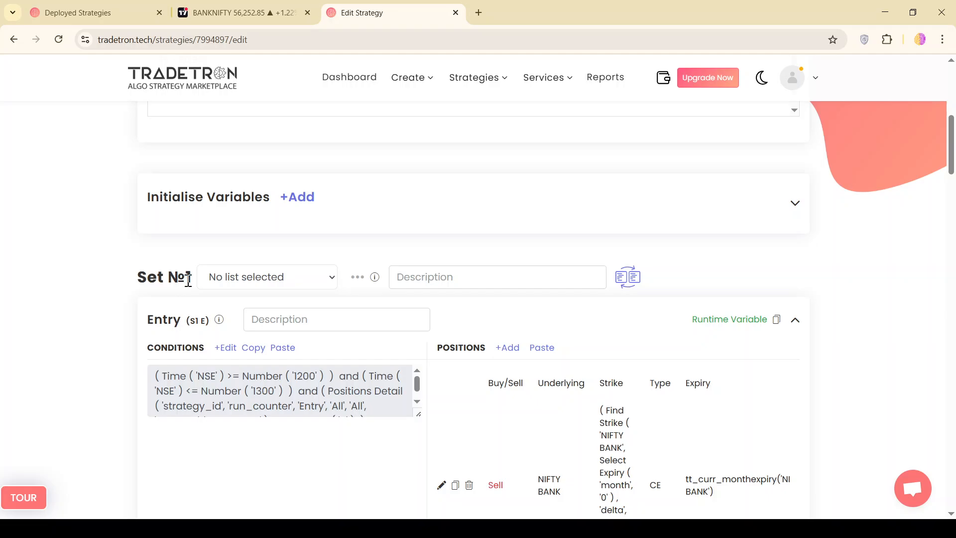
pyautogui.scroll(-1, 367, 422)
pyautogui.scroll(1, 367, 422)
pyautogui.scroll(-2, 378, 454)
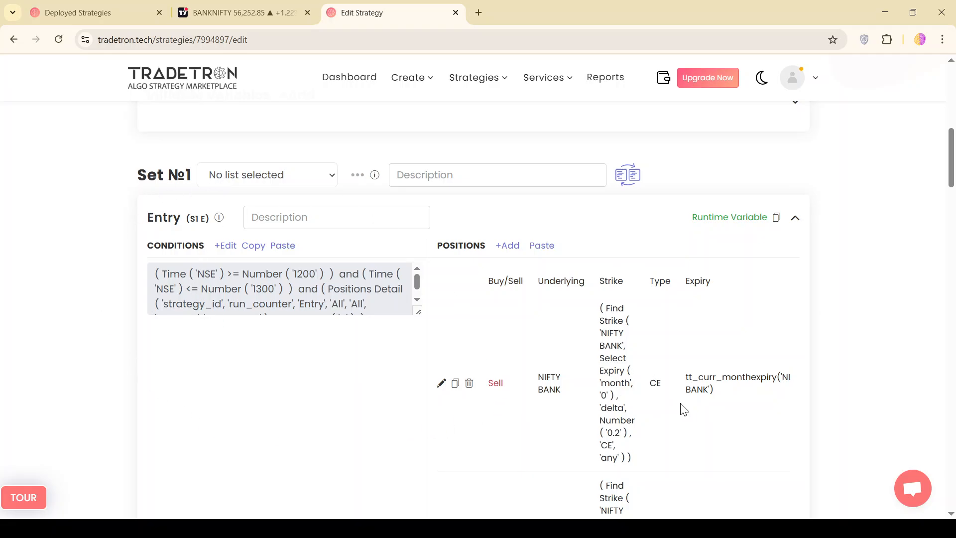
# Compare the order of the CE and PE sell legs in Set 1's Entry positions
pyautogui.scroll(-2, 683, 409)
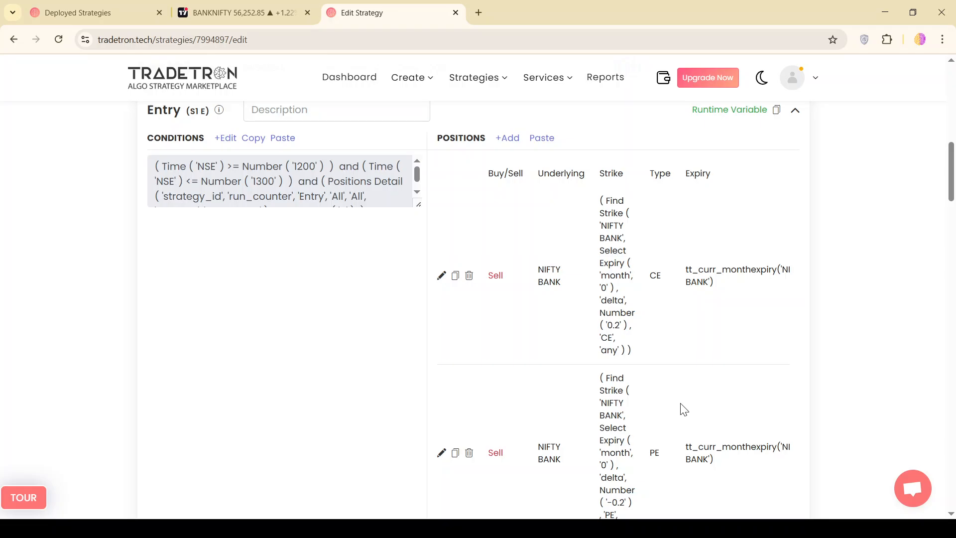
pyautogui.scroll(-1, 683, 410)
pyautogui.scroll(1, 553, 305)
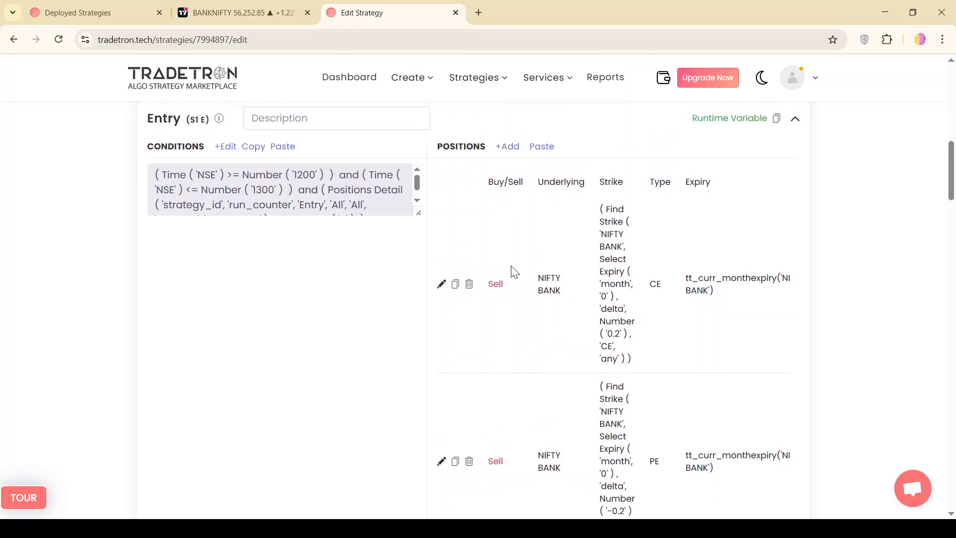
pyautogui.scroll(-1, 503, 384)
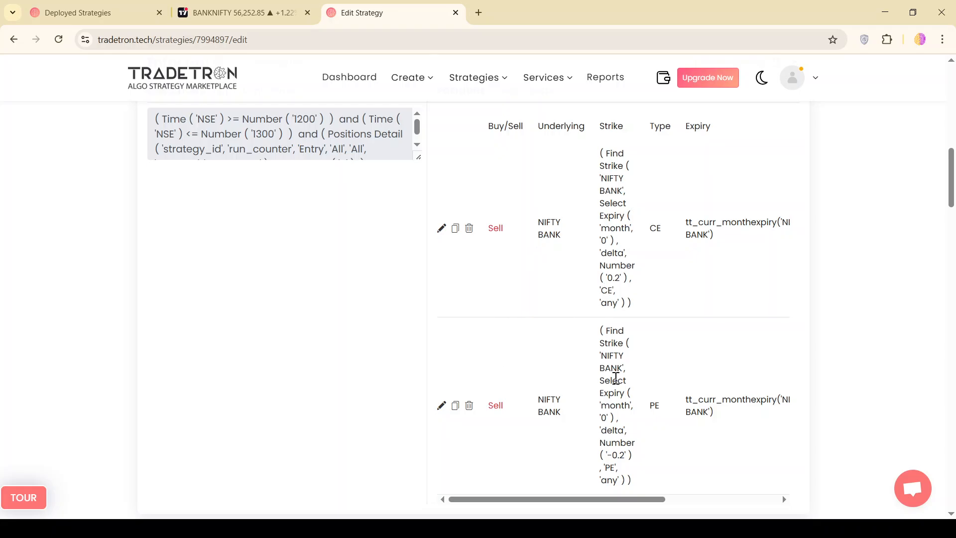
pyautogui.scroll(2, 634, 342)
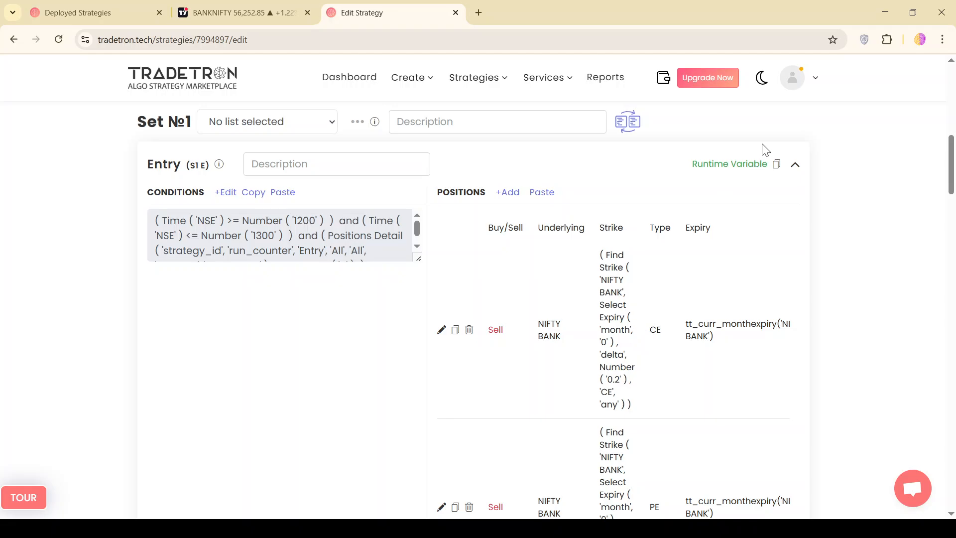
# Check the Leg Number in the ce_ins runtime variable's Traded Instrument Name parameters, leaving the Formula Builder without submitting
pyautogui.click(744, 169)
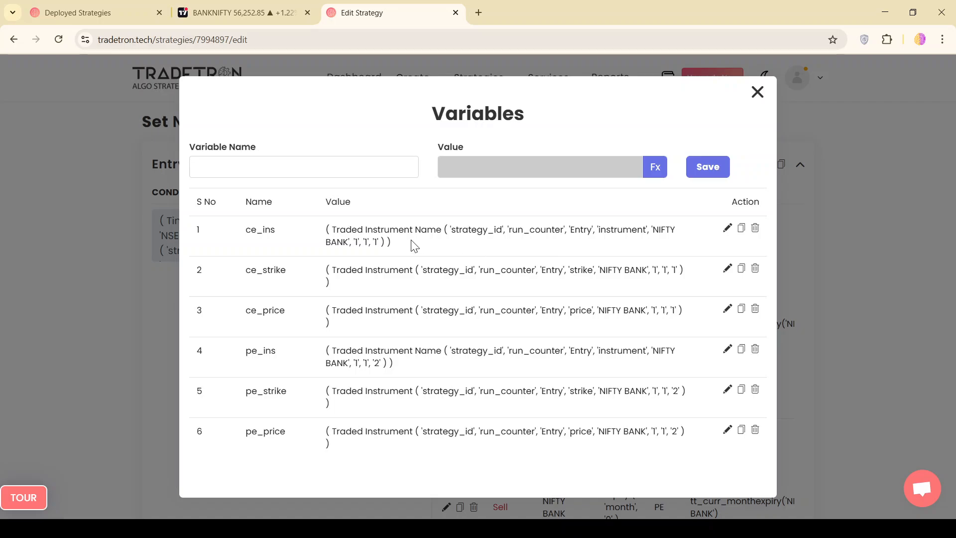
pyautogui.click(728, 230)
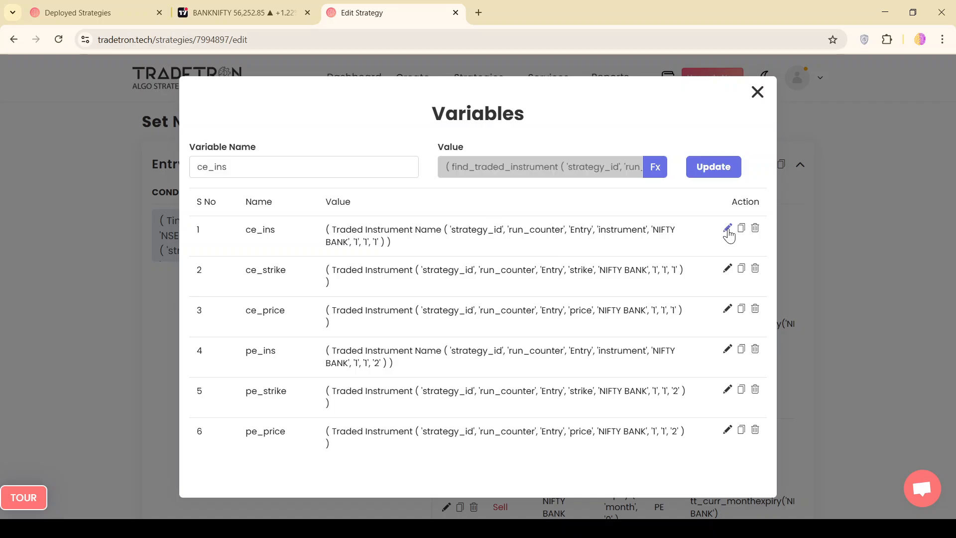
pyautogui.click(655, 171)
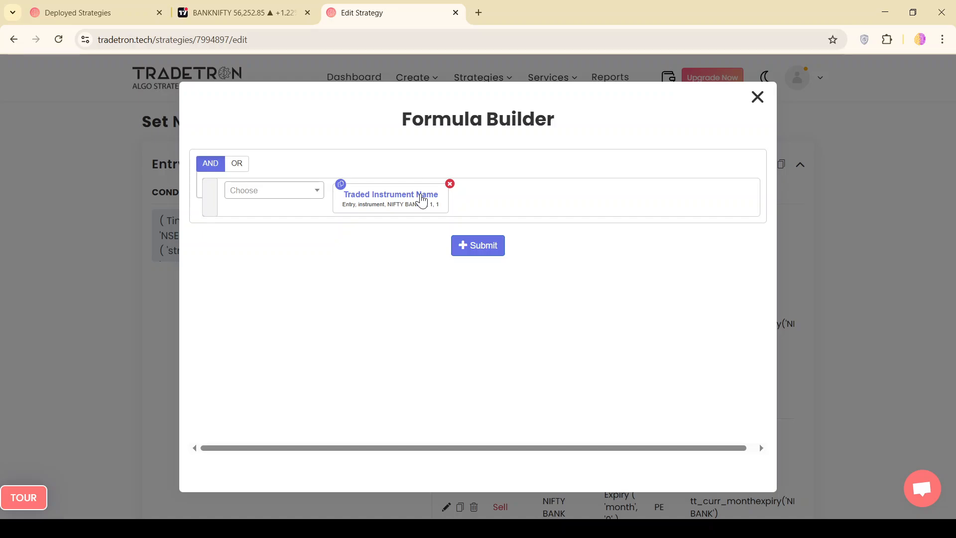
pyautogui.click(422, 198)
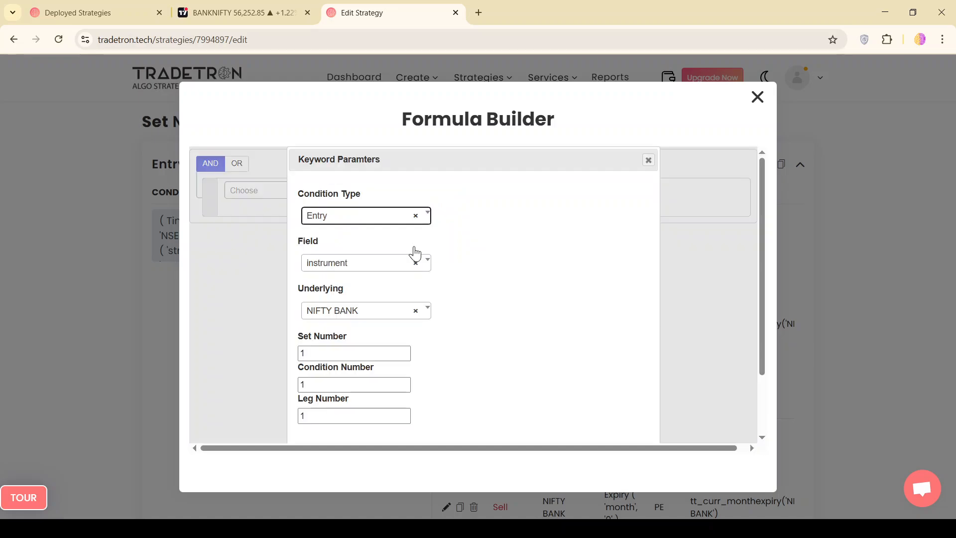
pyautogui.scroll(-1, 423, 333)
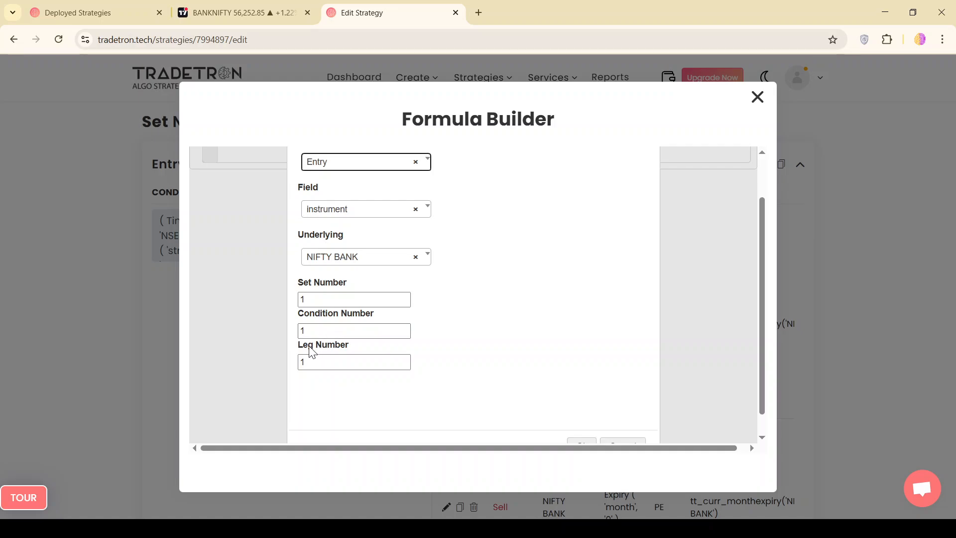
pyautogui.scroll(1, 655, 253)
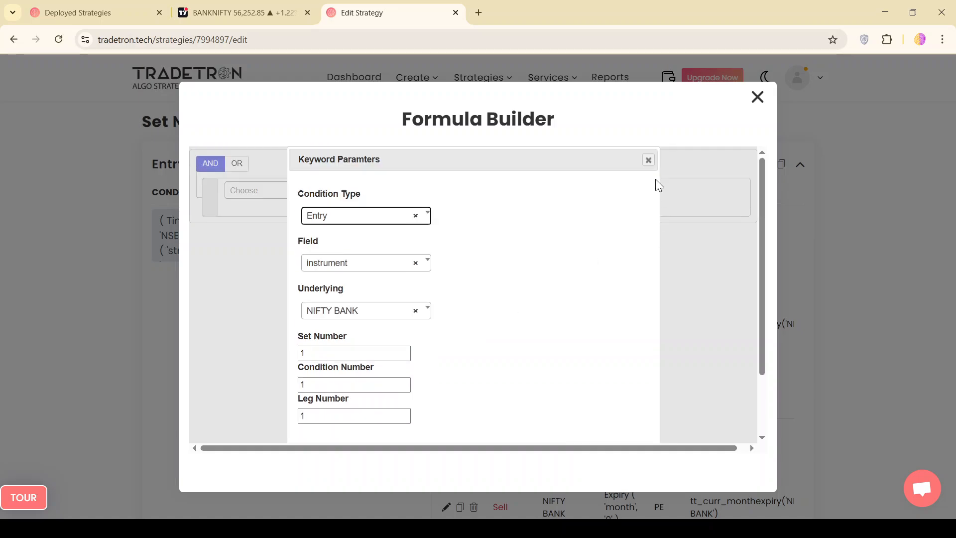
pyautogui.click(648, 160)
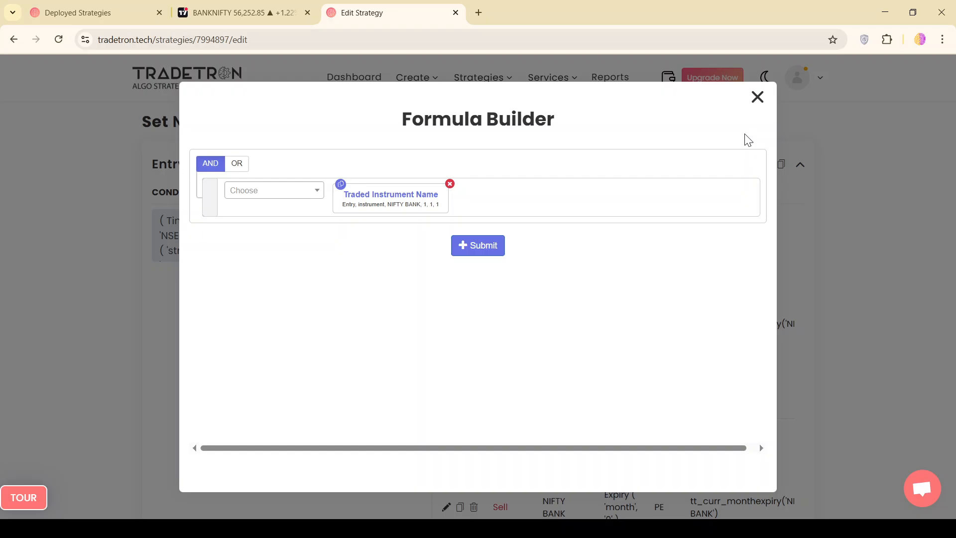
pyautogui.click(758, 97)
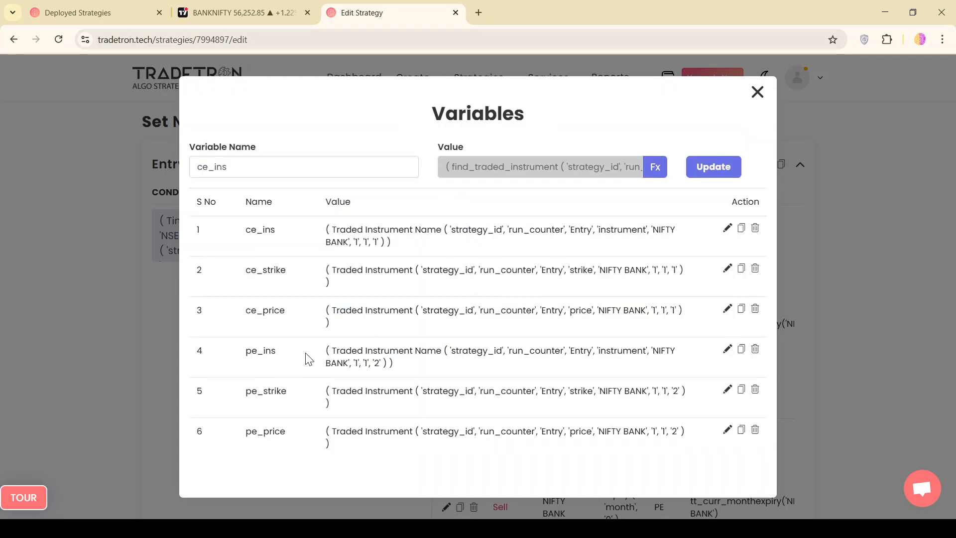
# Check the Leg Number in the pe_ins variable's Traded Instrument Name parameters, leaving the Formula Builder without submitting
pyautogui.click(727, 351)
pyautogui.click(655, 170)
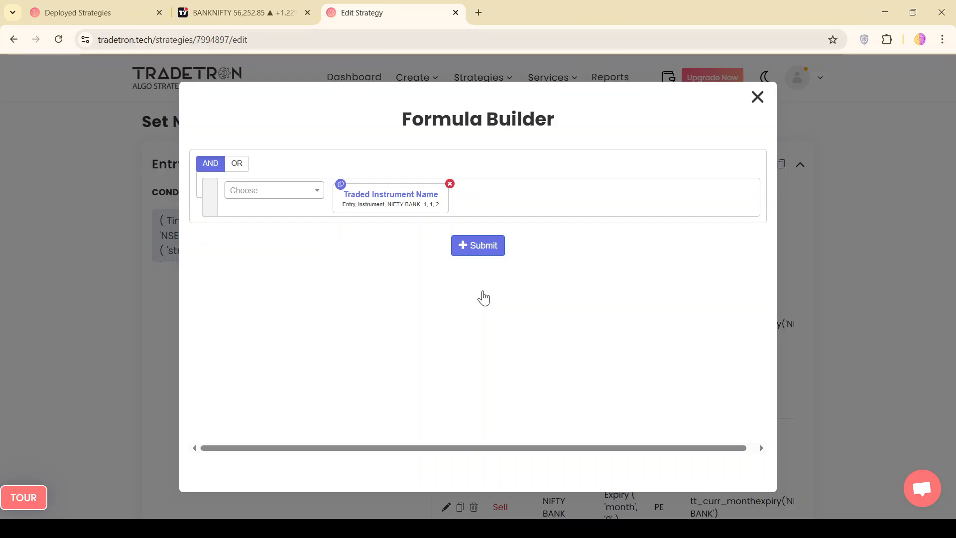
pyautogui.scroll(-1, 548, 348)
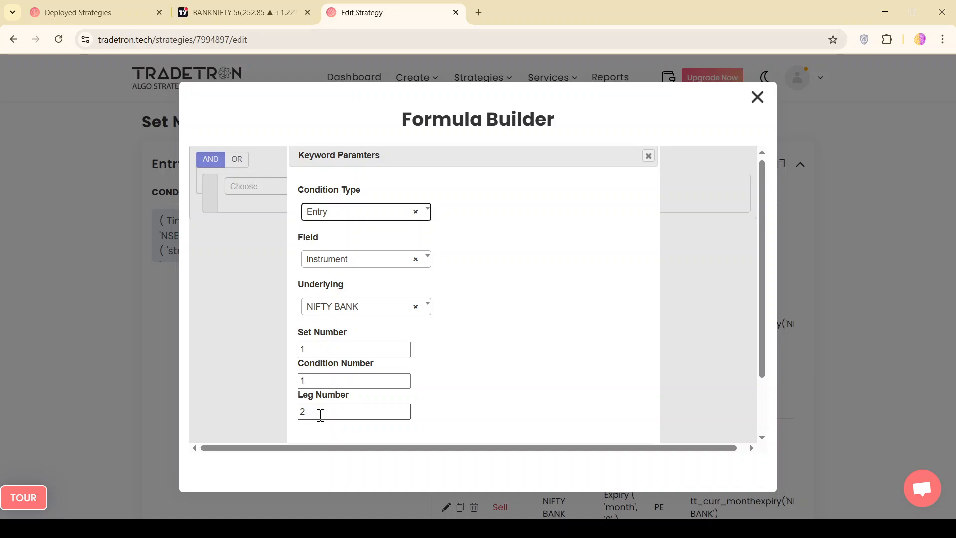
pyautogui.scroll(1, 555, 288)
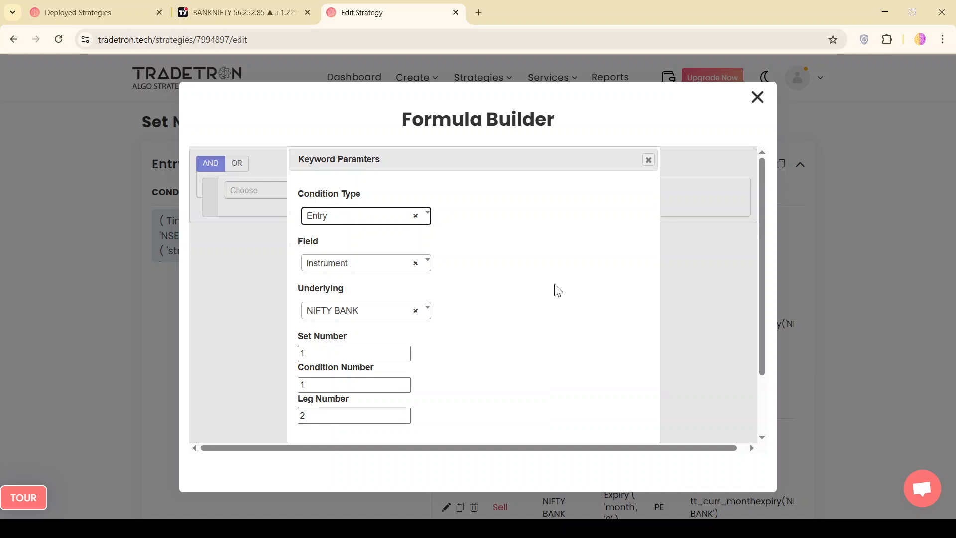
pyautogui.click(649, 162)
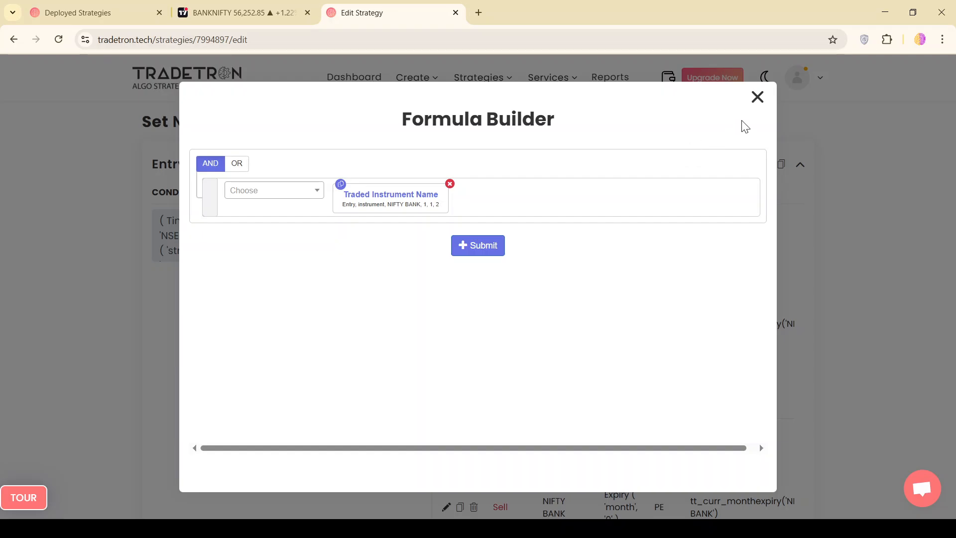
pyautogui.click(757, 97)
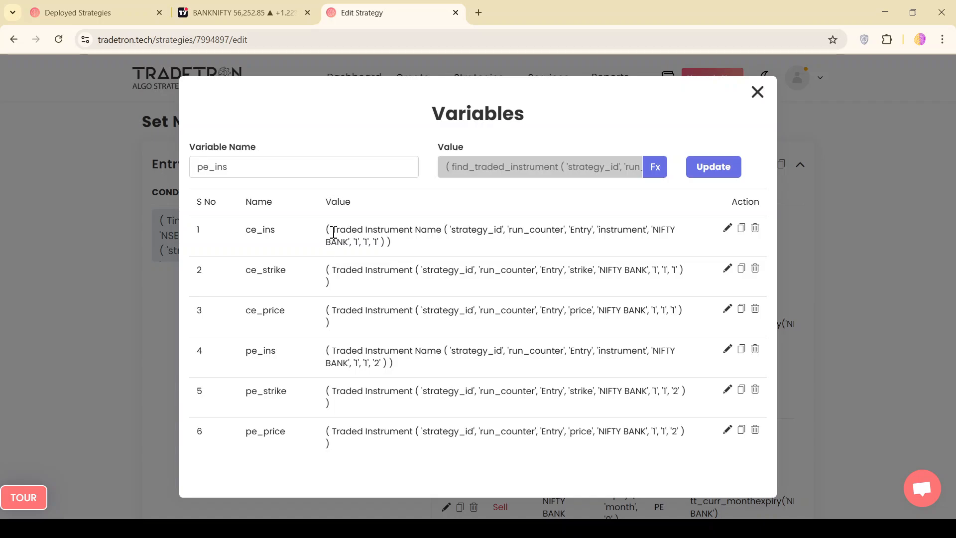
# Compare the Traded Instrument Name keyword of ce_ins with the Traded Instrument keyword of ce_strike in the Variables list
pyautogui.moveTo(332, 229); pyautogui.dragTo(448, 228)
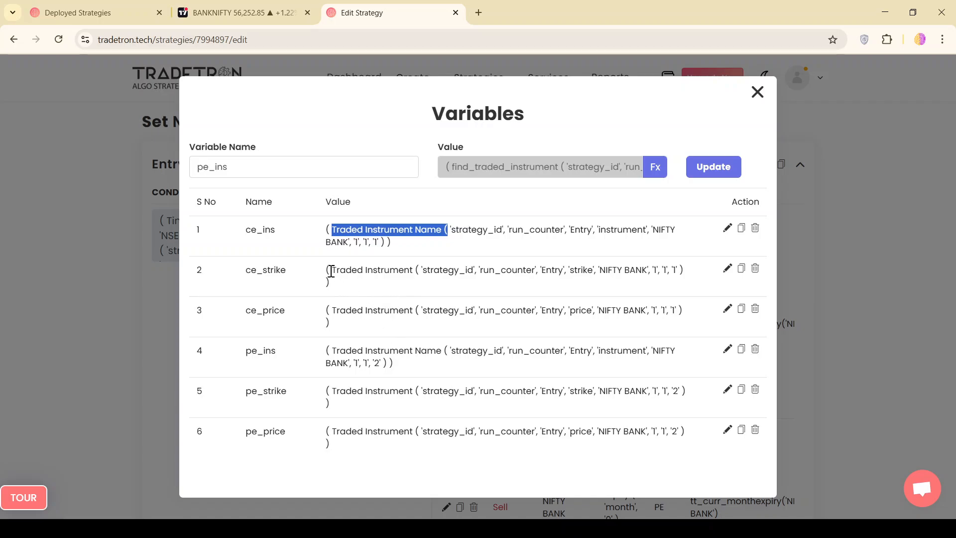
pyautogui.moveTo(331, 272); pyautogui.dragTo(418, 272)
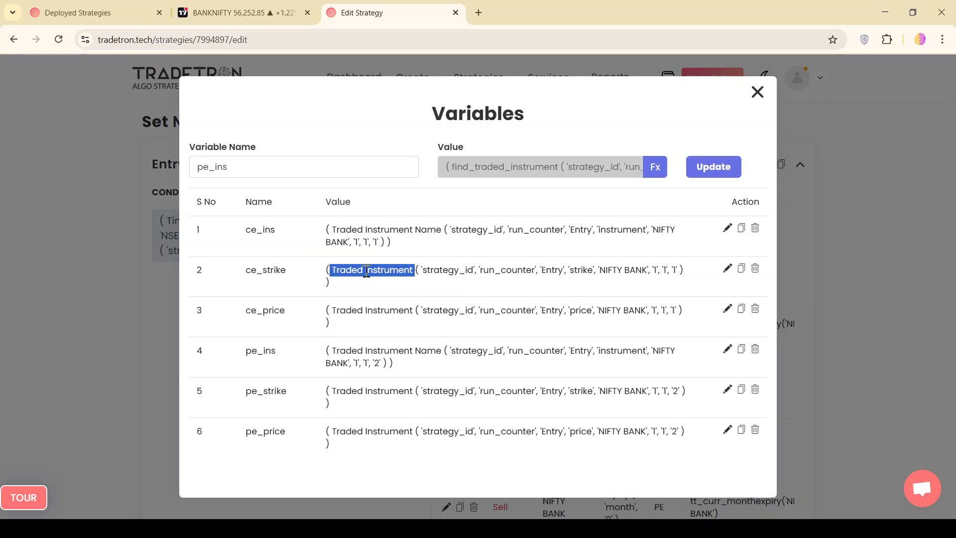
pyautogui.moveTo(263, 269); pyautogui.dragTo(301, 270)
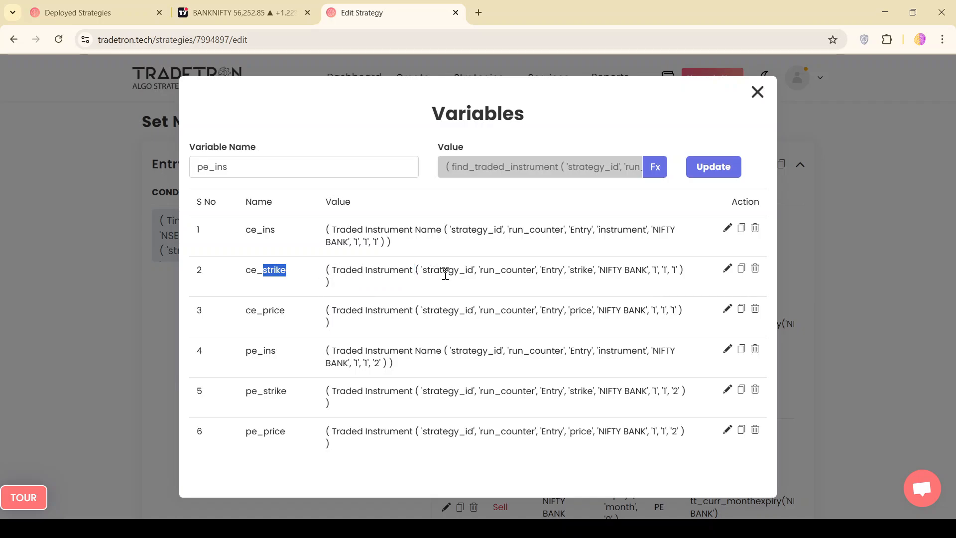
# Open the ce_strike formula's Traded Instrument parameters and examine the Field choices, keeping strike
pyautogui.click(728, 269)
pyautogui.click(659, 172)
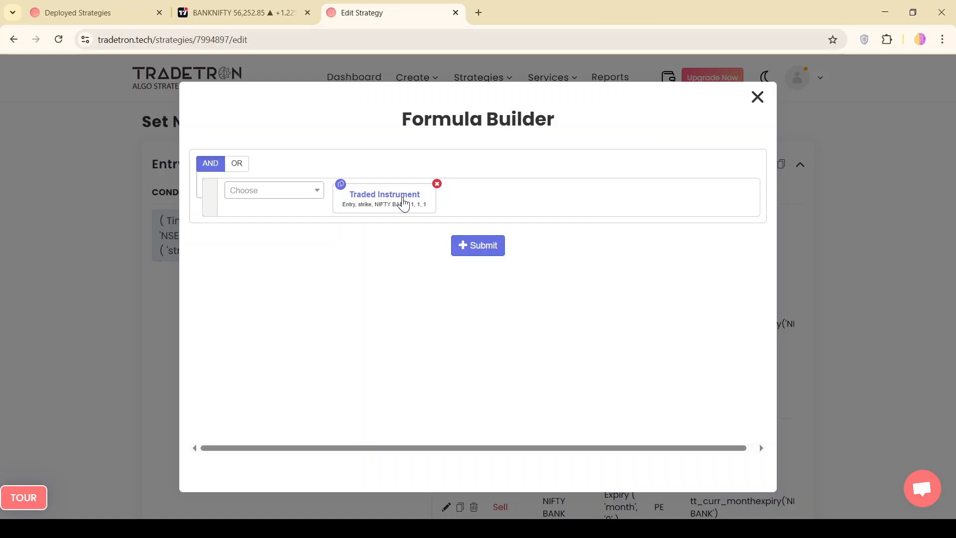
pyautogui.click(404, 203)
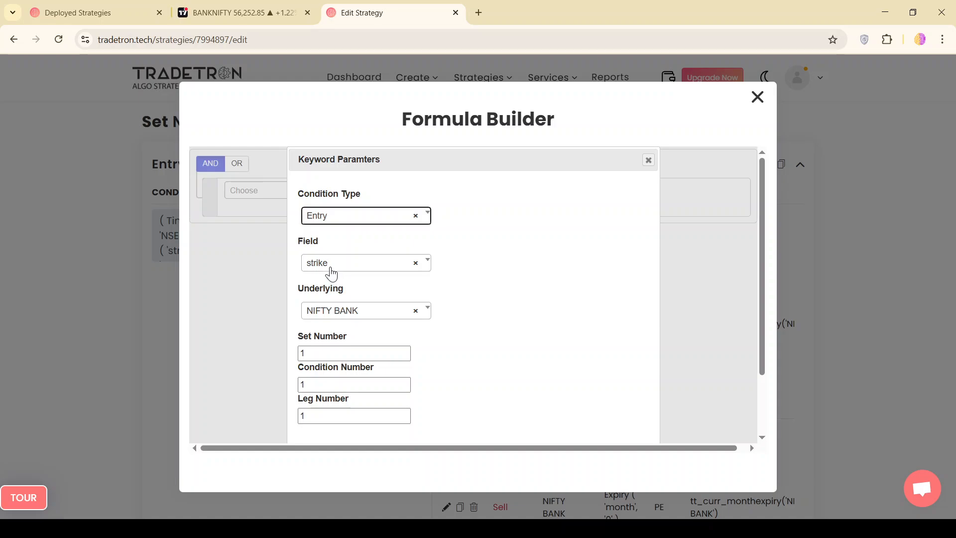
pyautogui.click(330, 268)
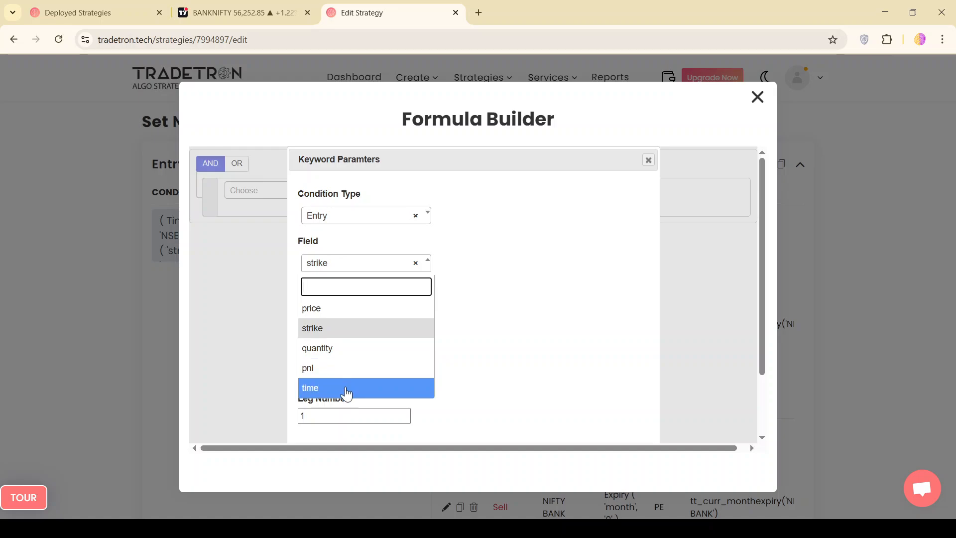
pyautogui.scroll(-1, 346, 393)
pyautogui.scroll(1, 503, 329)
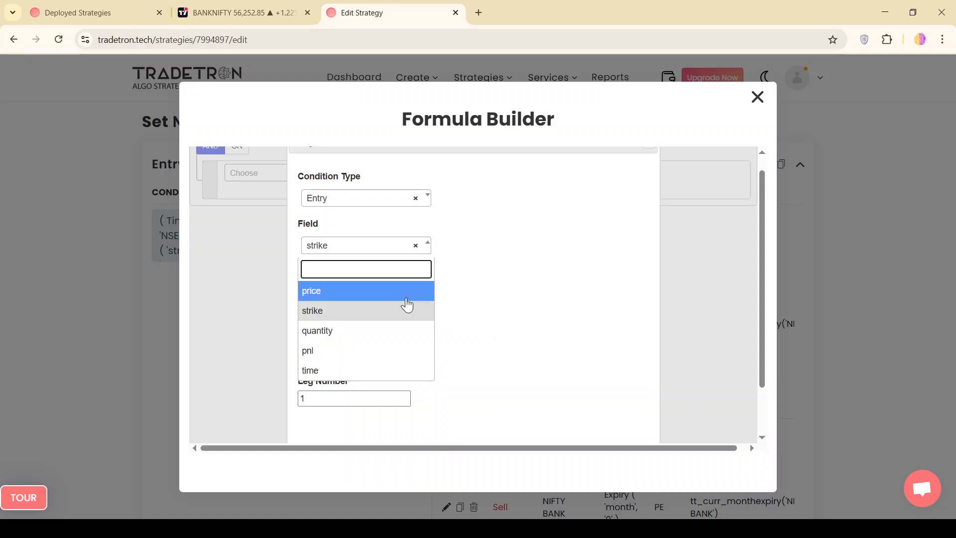
pyautogui.click(529, 367)
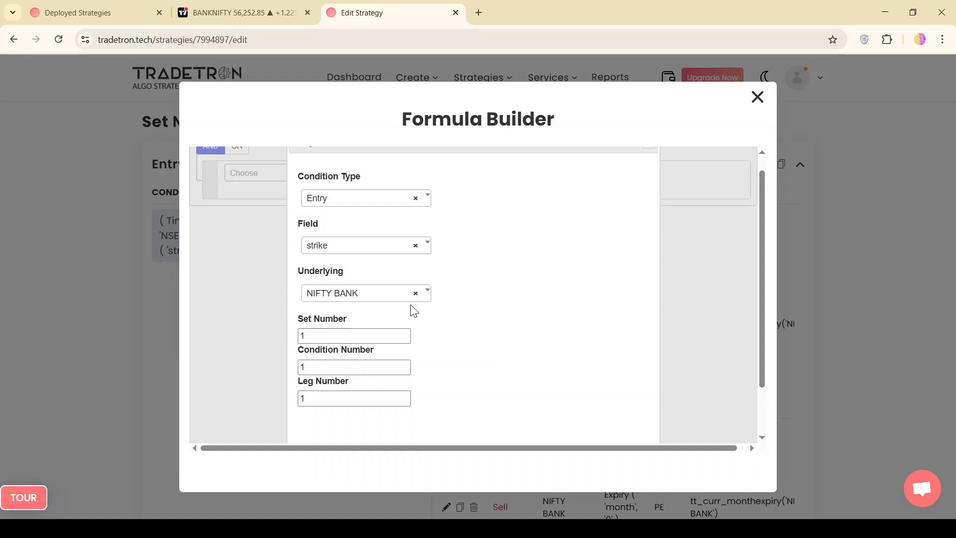
# Check the Set Number, Condition Number and Leg Number of ce_strike's Traded Instrument, leaving the Formula Builder without submitting
pyautogui.click(309, 334)
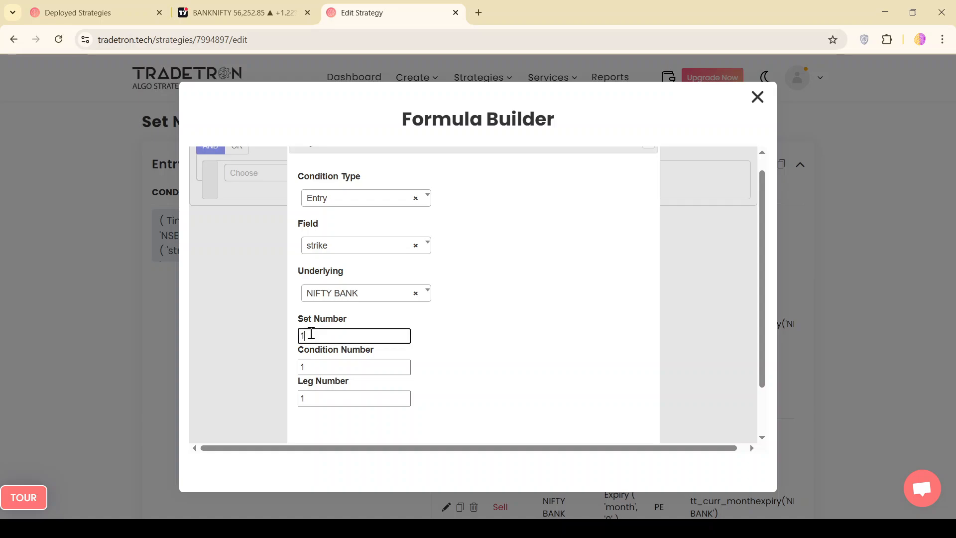
pyautogui.click(319, 366)
pyautogui.click(323, 401)
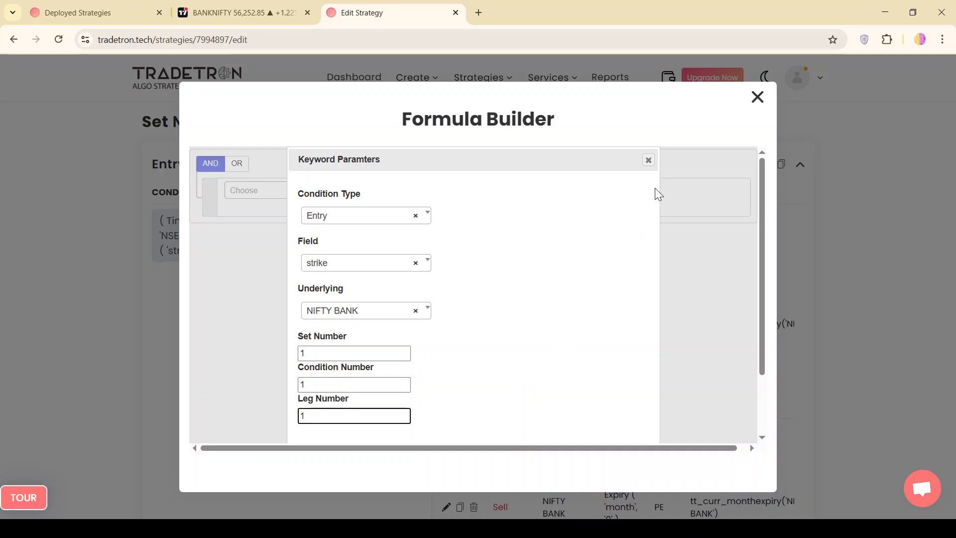
pyautogui.click(649, 161)
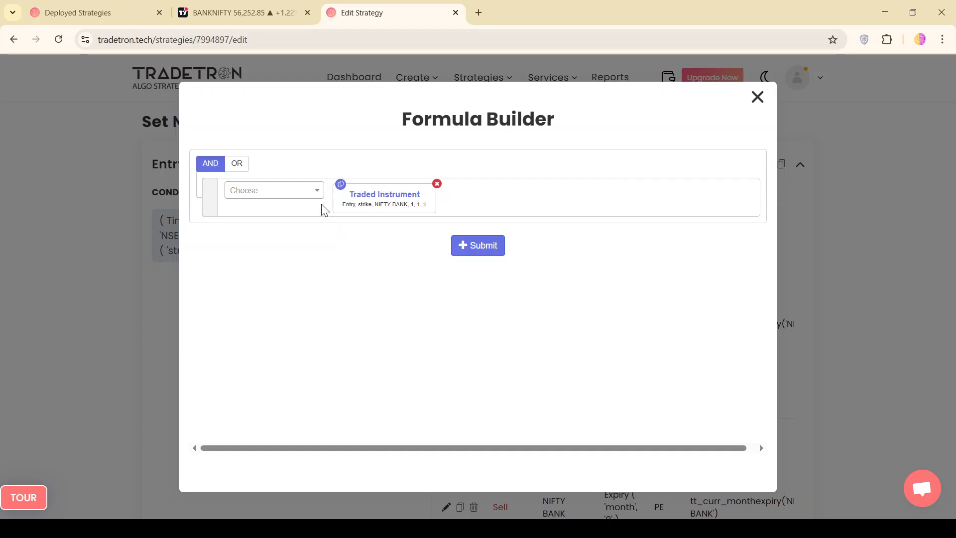
pyautogui.click(757, 97)
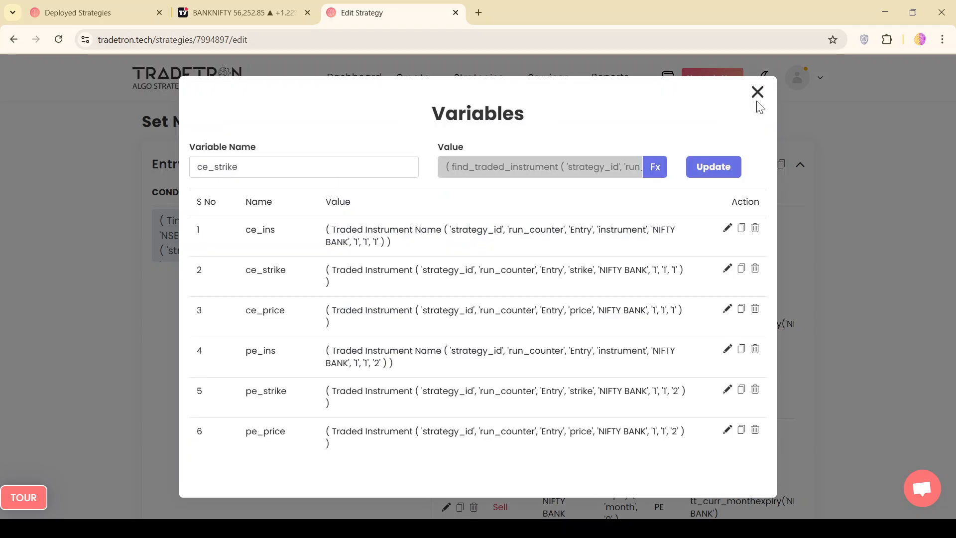
# Compare the leg numbers at the end of the CE and PE variables' formulas in the Variables list
pyautogui.moveTo(195, 168); pyautogui.dragTo(264, 169)
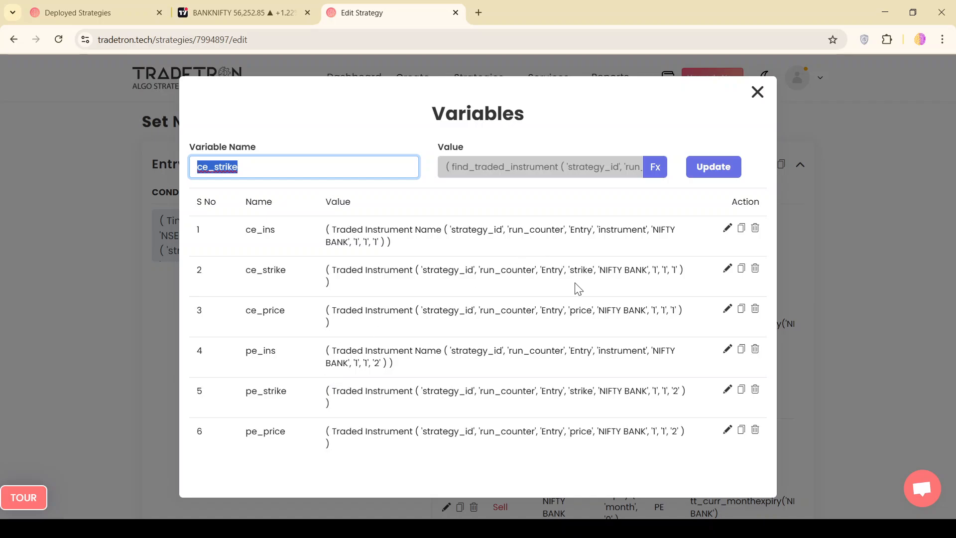
pyautogui.doubleClick(672, 269)
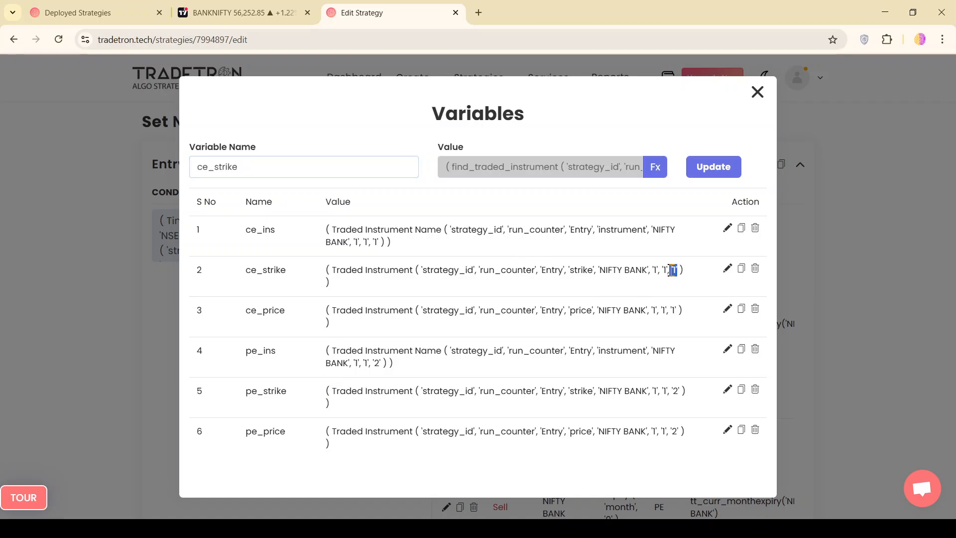
pyautogui.moveTo(676, 310); pyautogui.dragTo(655, 324)
pyautogui.moveTo(380, 241); pyautogui.dragTo(369, 244)
pyautogui.moveTo(381, 363); pyautogui.dragTo(372, 363)
pyautogui.moveTo(680, 391); pyautogui.dragTo(676, 390)
pyautogui.moveTo(677, 430); pyautogui.dragTo(672, 431)
pyautogui.moveTo(326, 390); pyautogui.dragTo(454, 391)
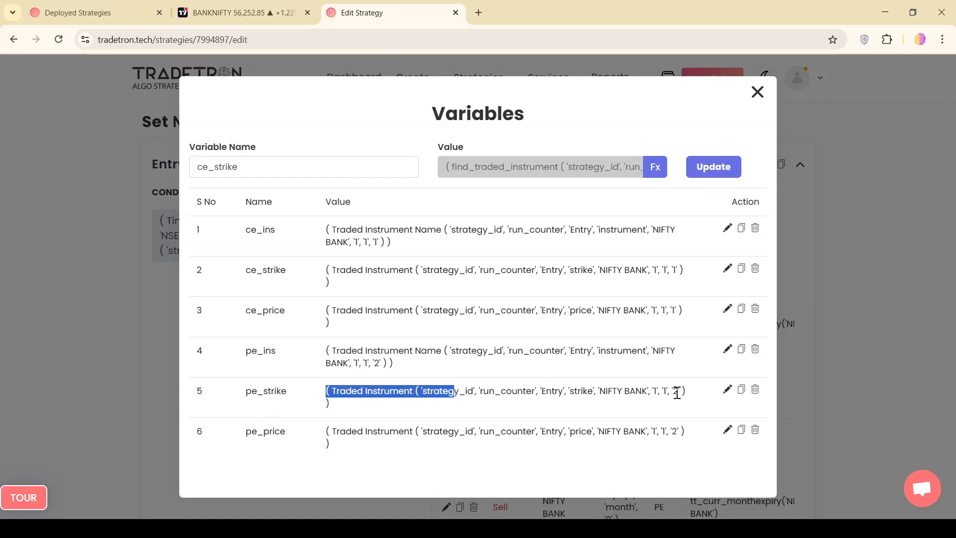
# Check the Field, Underlying and Leg Number parameters of pe_strike's Traded Instrument formula, leaving the Formula Builder without submitting
pyautogui.click(728, 390)
pyautogui.click(656, 173)
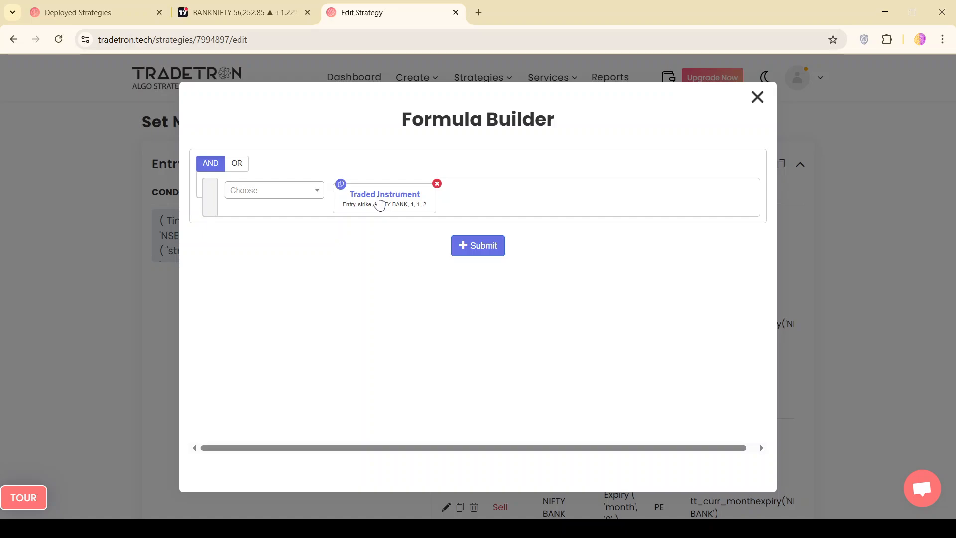
pyautogui.click(396, 198)
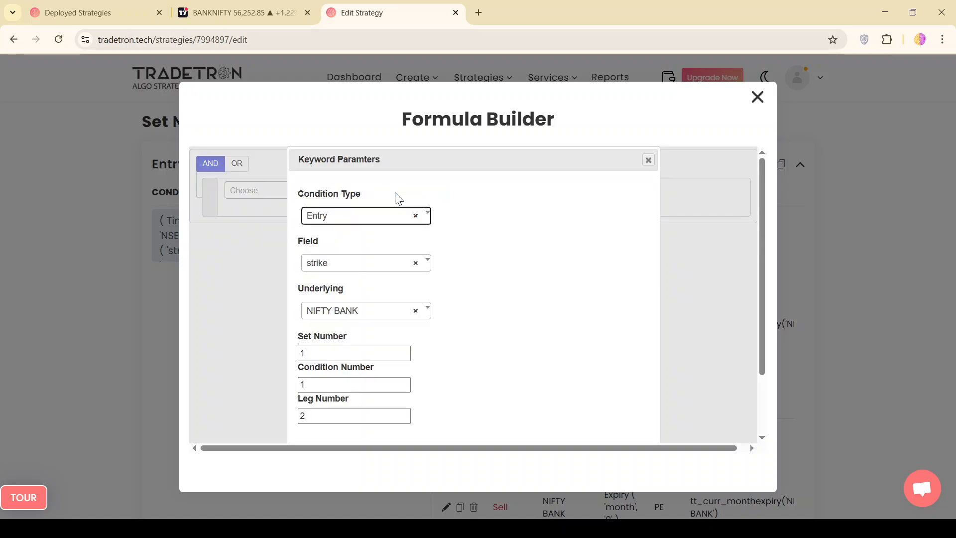
pyautogui.scroll(-2, 485, 324)
pyautogui.scroll(1, 487, 326)
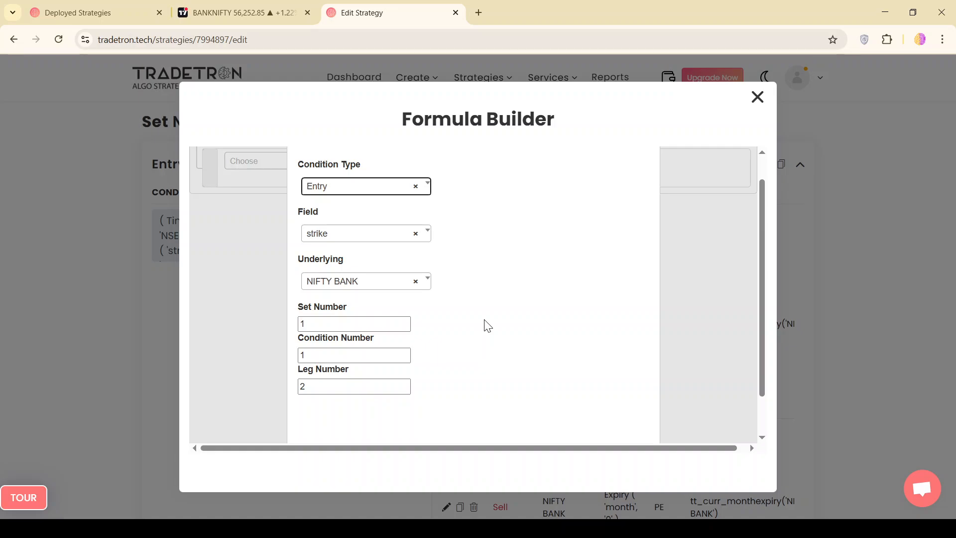
pyautogui.scroll(-1, 486, 325)
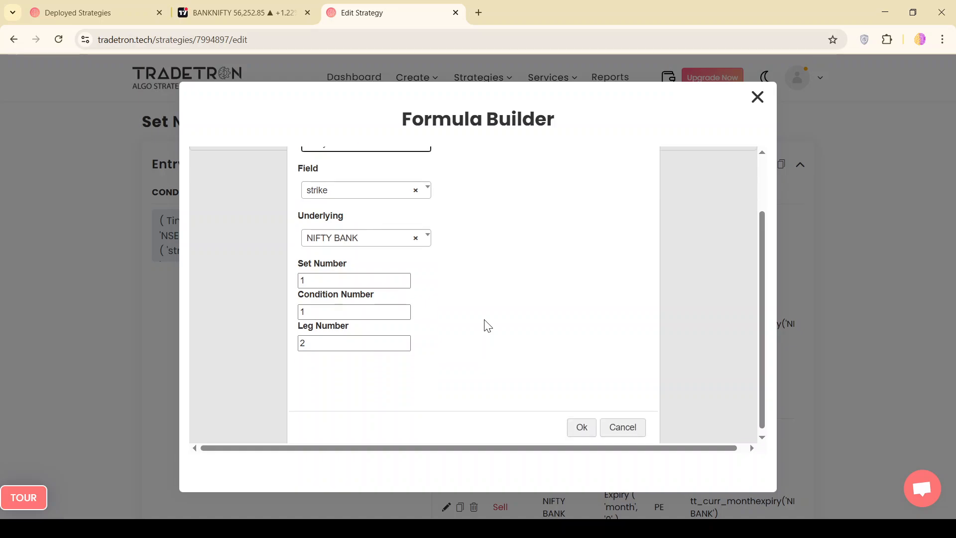
pyautogui.click(427, 189)
pyautogui.click(548, 327)
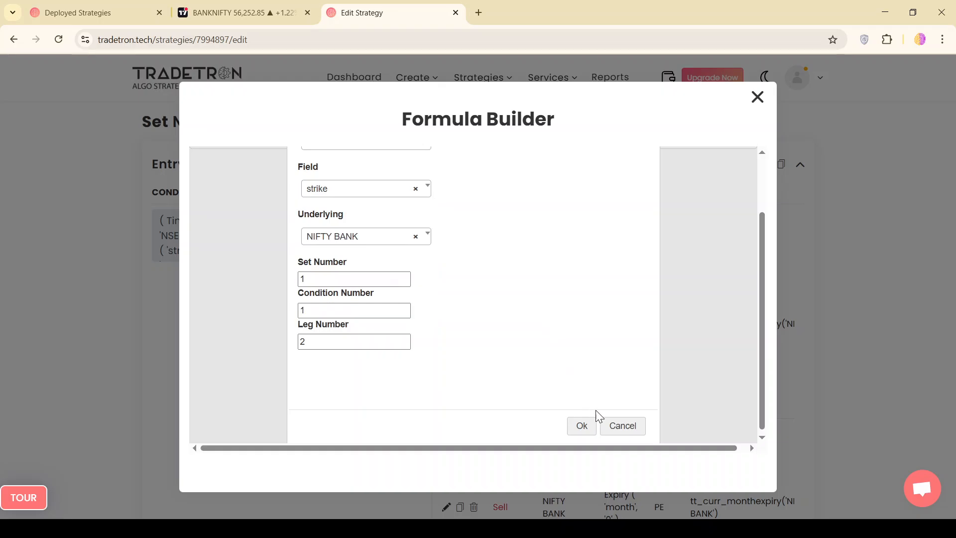
pyautogui.click(620, 427)
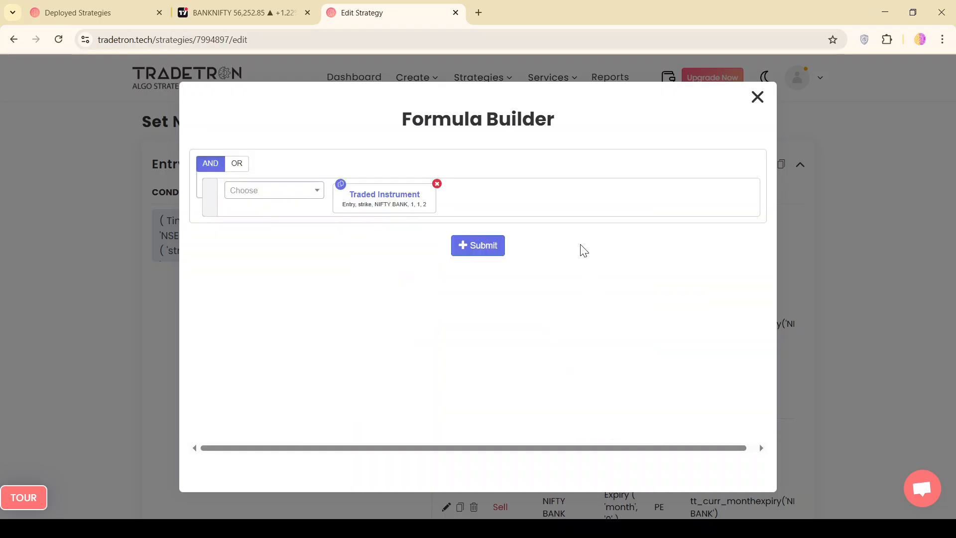
pyautogui.click(759, 100)
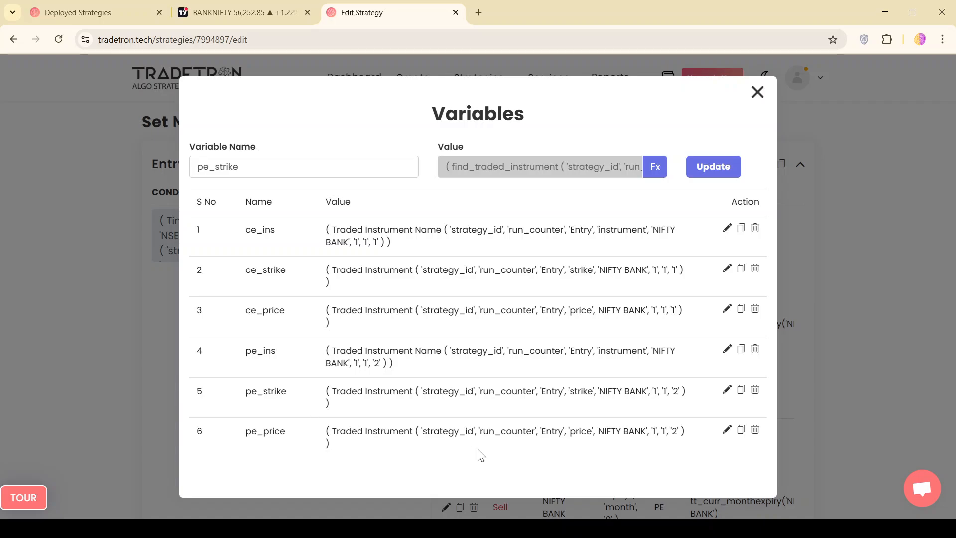
# Compare the field argument in the pe_strike and pe_price formulas, leaving the Variables list without updating
pyautogui.click(727, 431)
pyautogui.moveTo(593, 391); pyautogui.dragTo(567, 391)
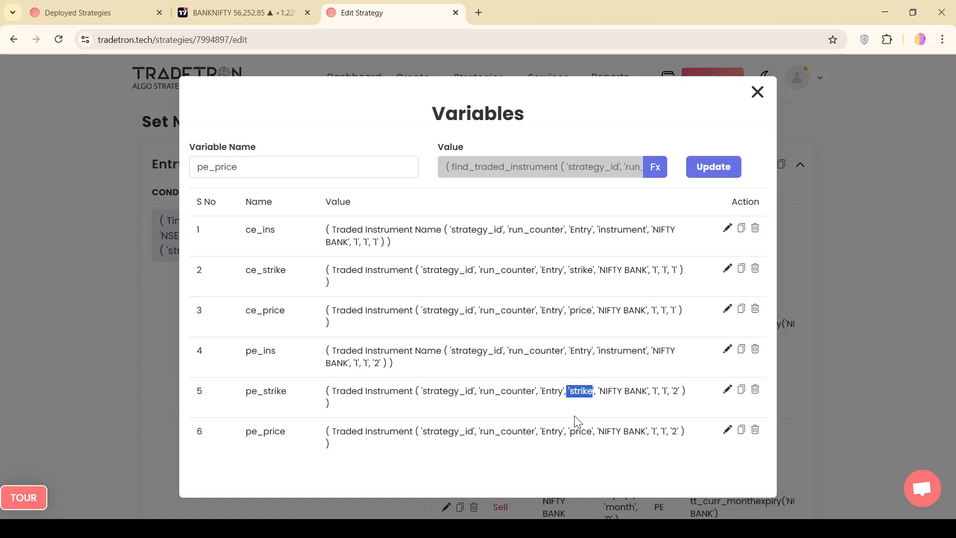
pyautogui.moveTo(591, 432); pyautogui.dragTo(570, 434)
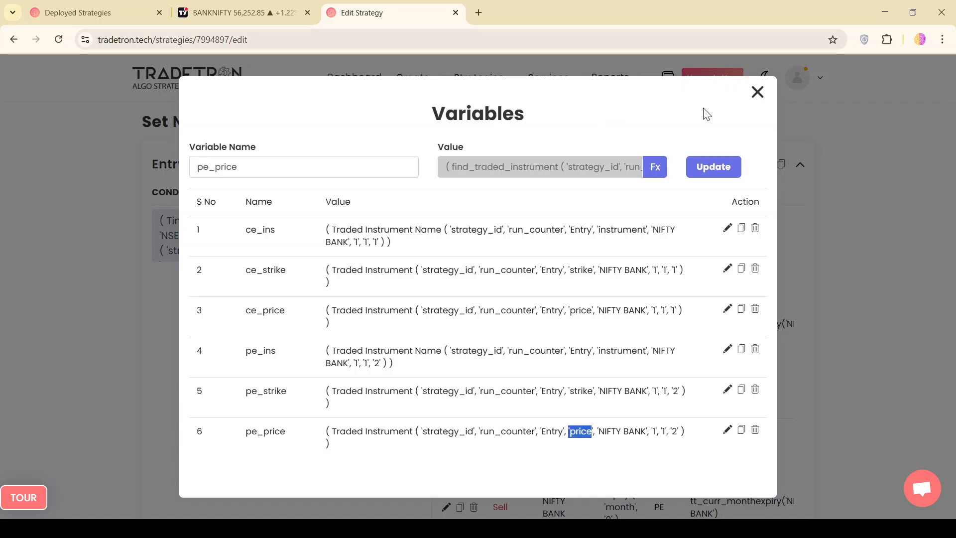
pyautogui.click(758, 93)
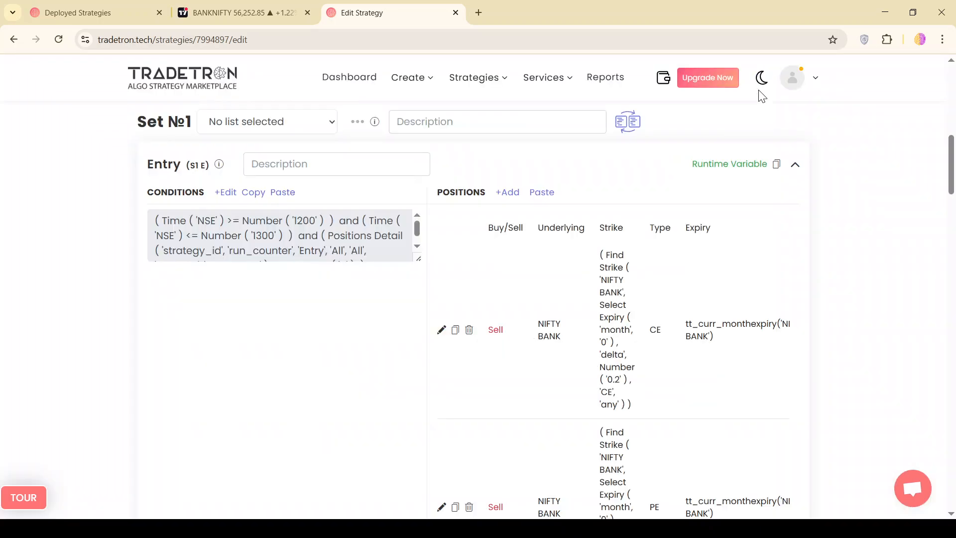
# Review the Entry sell positions of Set 1 and locate the Repair Continuous (S 1 R1) section beneath them
pyautogui.scroll(2, 822, 310)
pyautogui.scroll(1, 822, 310)
pyautogui.scroll(-3, 822, 310)
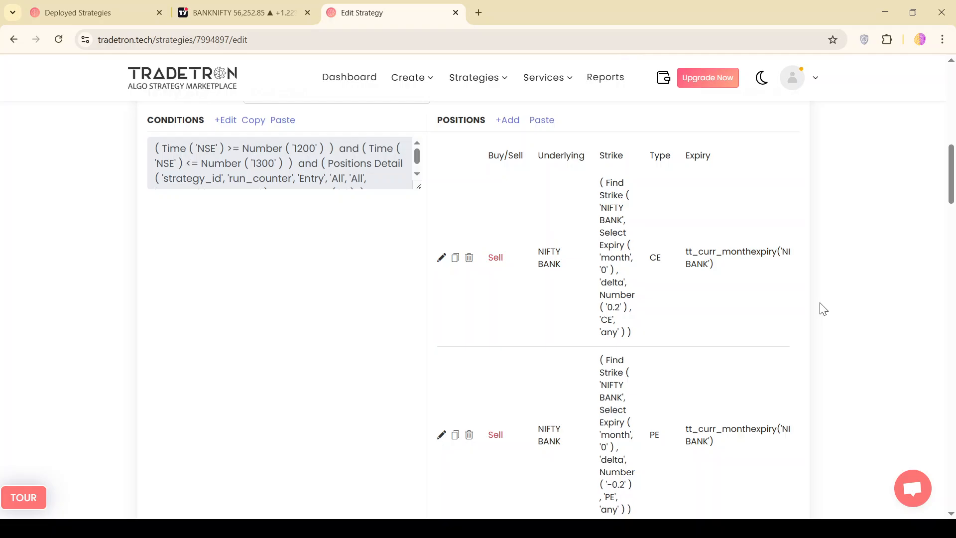
pyautogui.scroll(4, 823, 309)
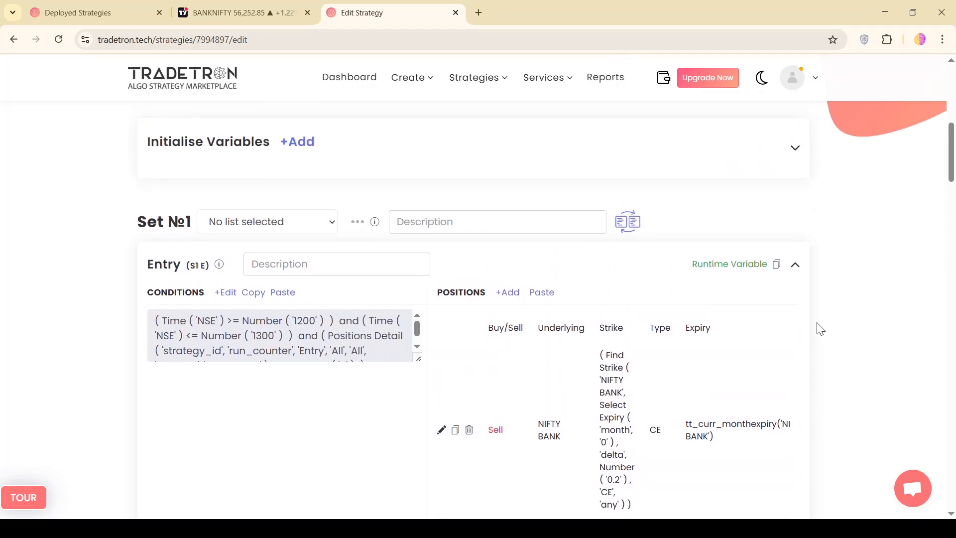
pyautogui.scroll(-7, 818, 327)
pyautogui.scroll(-5, 821, 329)
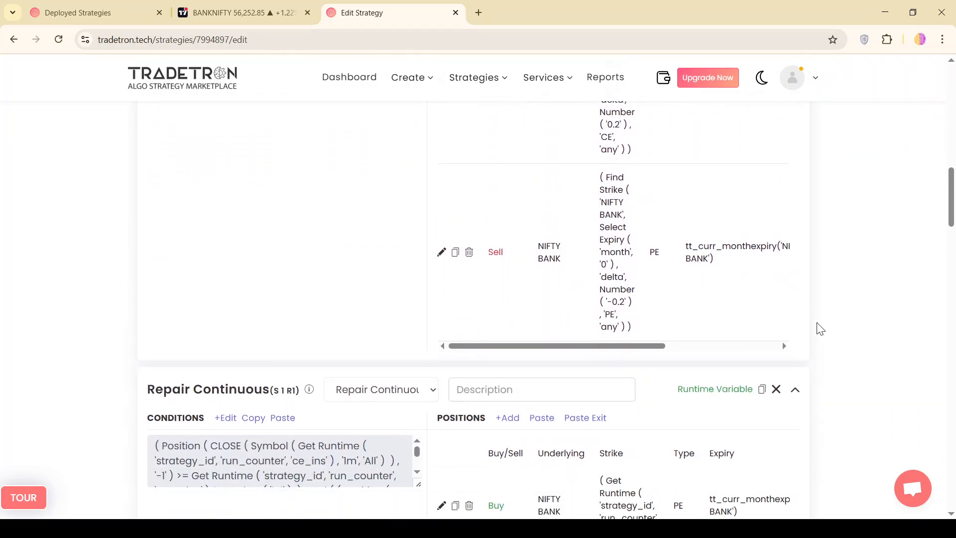
pyautogui.scroll(-1, 821, 329)
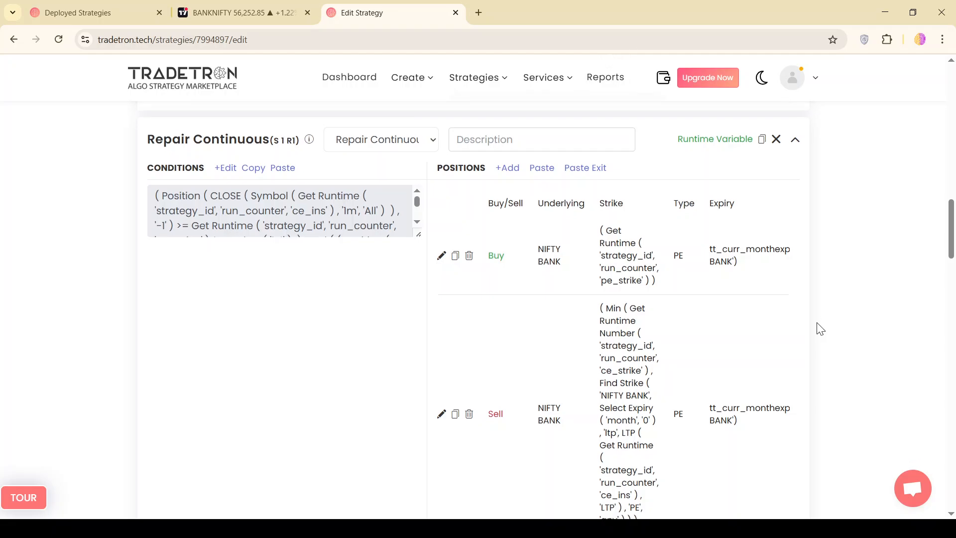
pyautogui.scroll(1, 821, 329)
pyautogui.scroll(8, 821, 328)
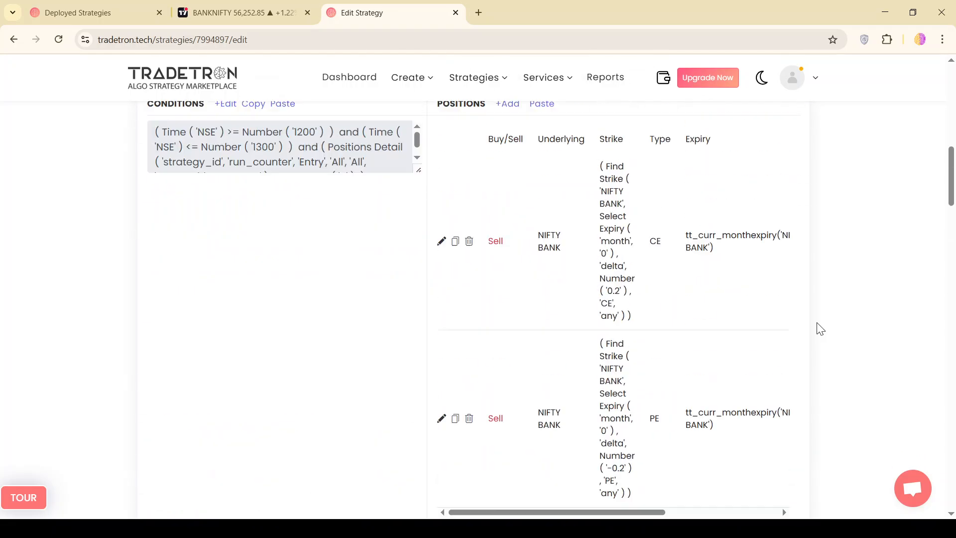
pyautogui.scroll(-5, 821, 329)
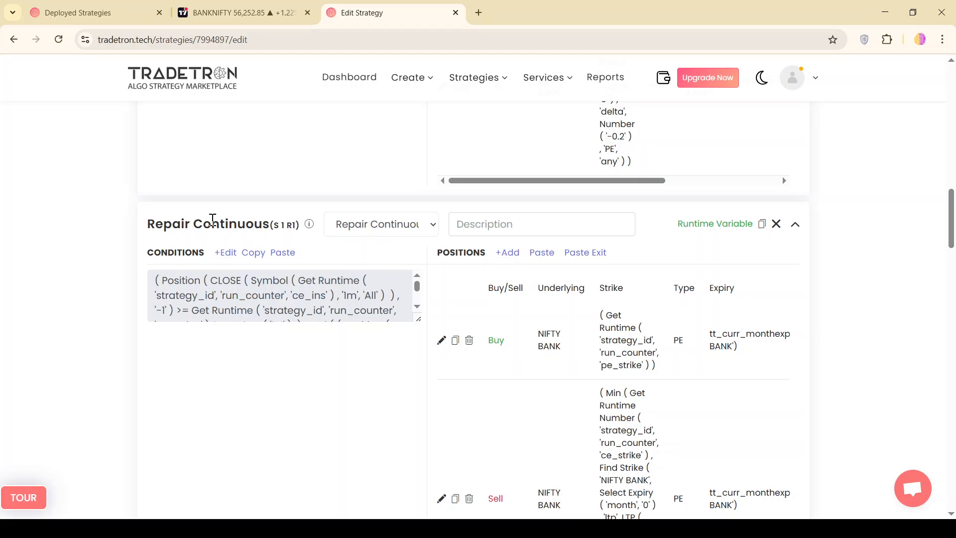
pyautogui.moveTo(145, 225); pyautogui.dragTo(262, 223)
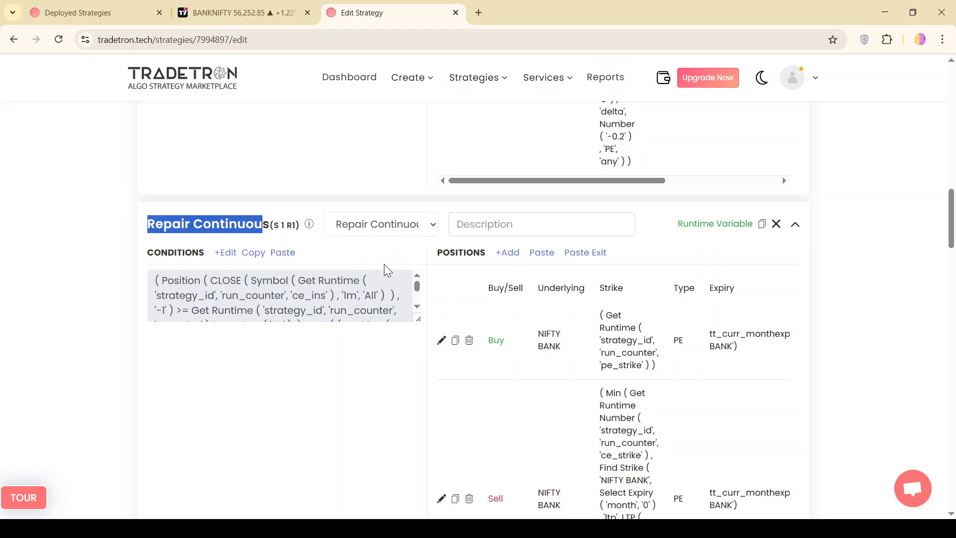
pyautogui.click(301, 393)
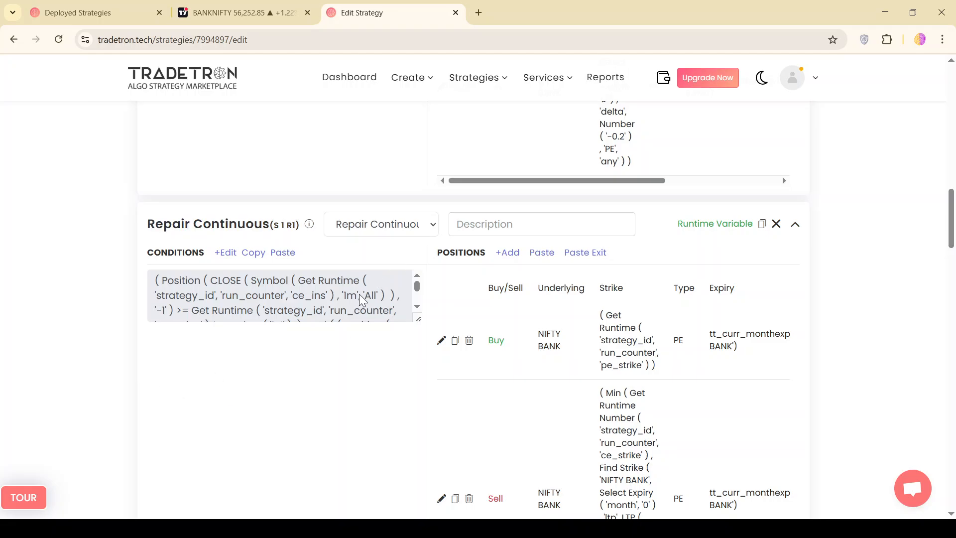
# Survey both Repair Continuous sections, Overnight Protection and the Universal Exit conditions, returning to the first Repair Continuous section
pyautogui.scroll(-10, 355, 402)
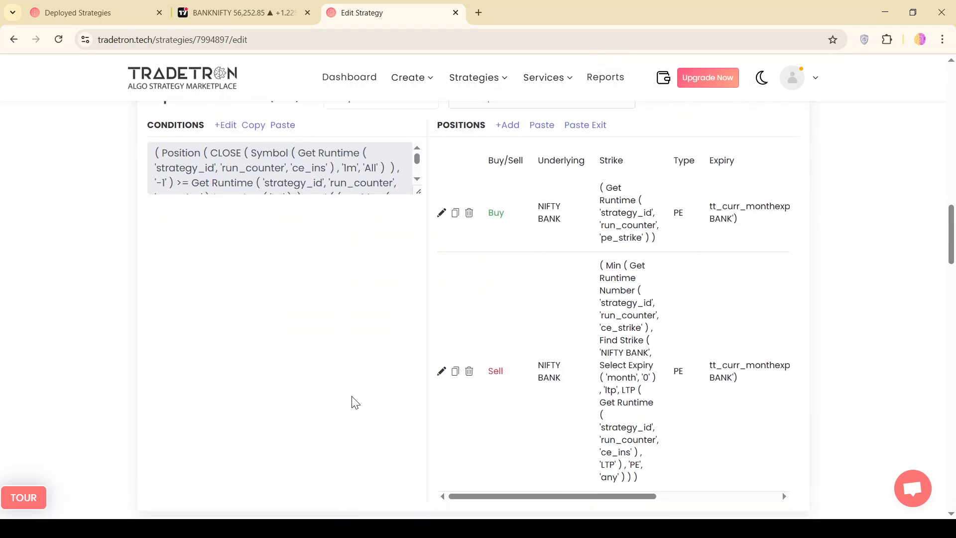
pyautogui.scroll(-4, 354, 402)
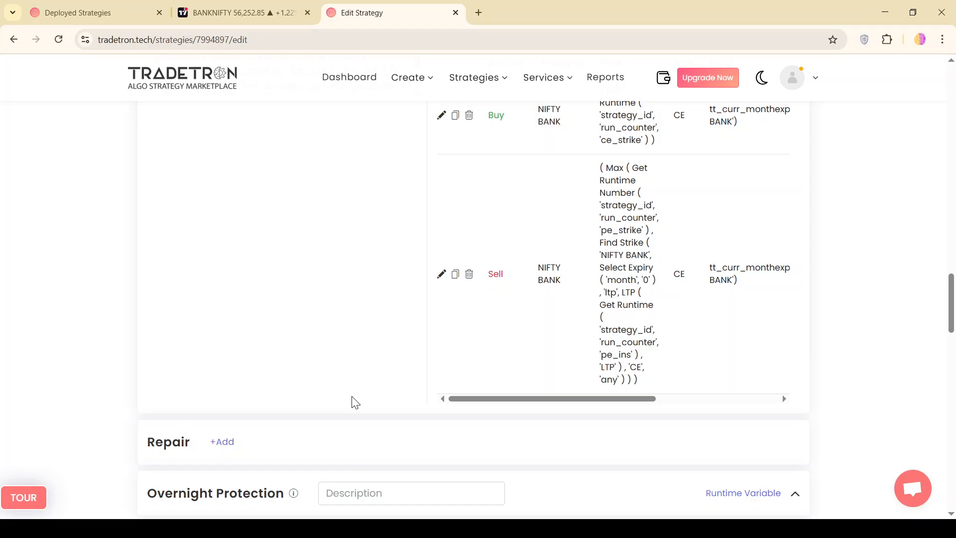
pyautogui.scroll(-3, 354, 402)
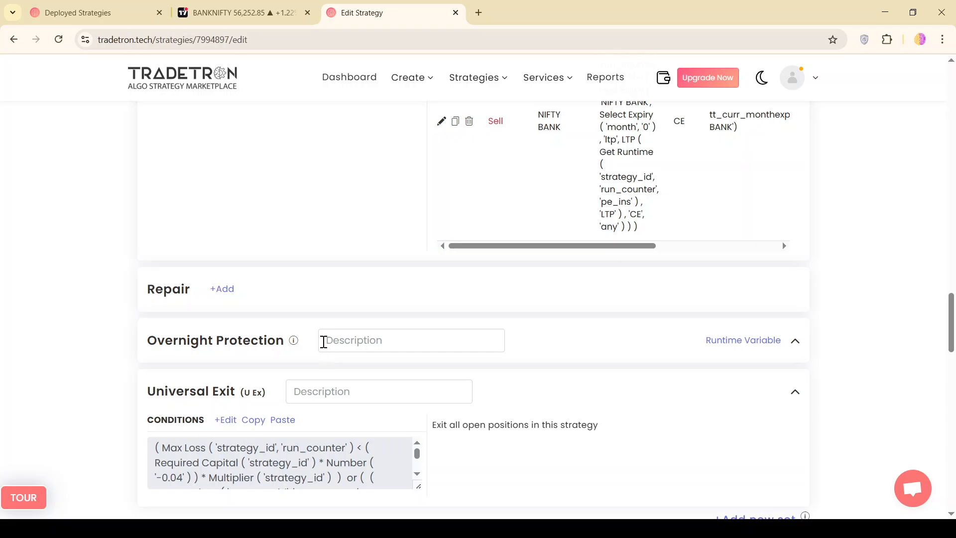
pyautogui.scroll(-1, 327, 367)
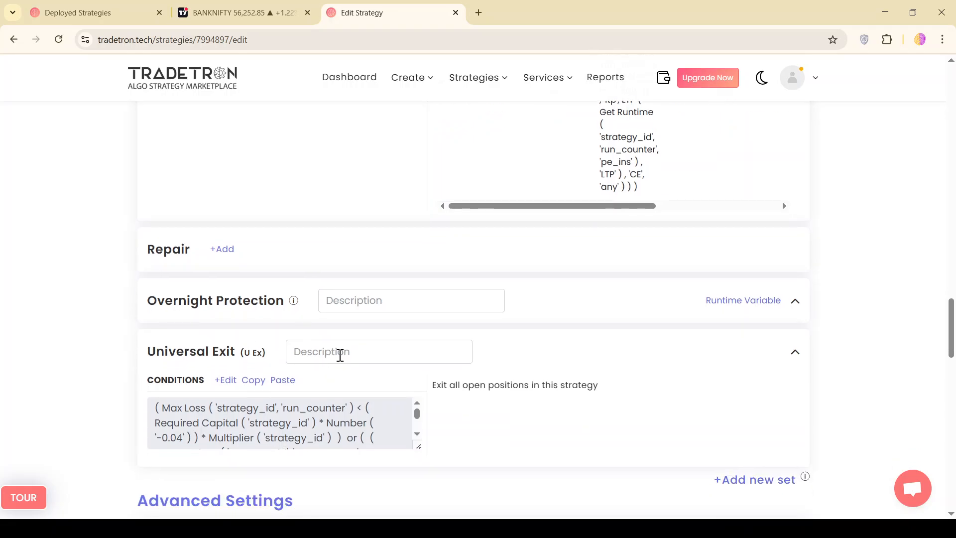
pyautogui.scroll(7, 340, 355)
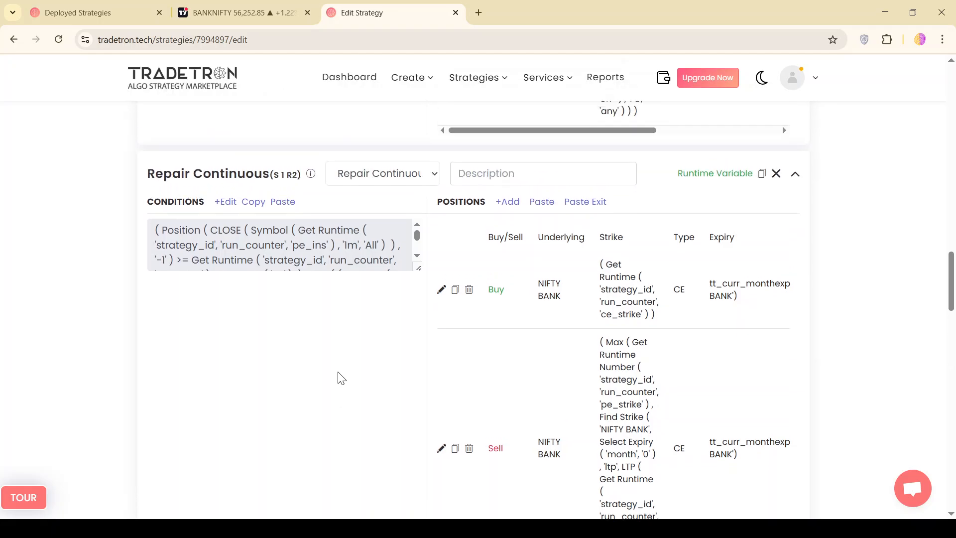
pyautogui.scroll(15, 339, 375)
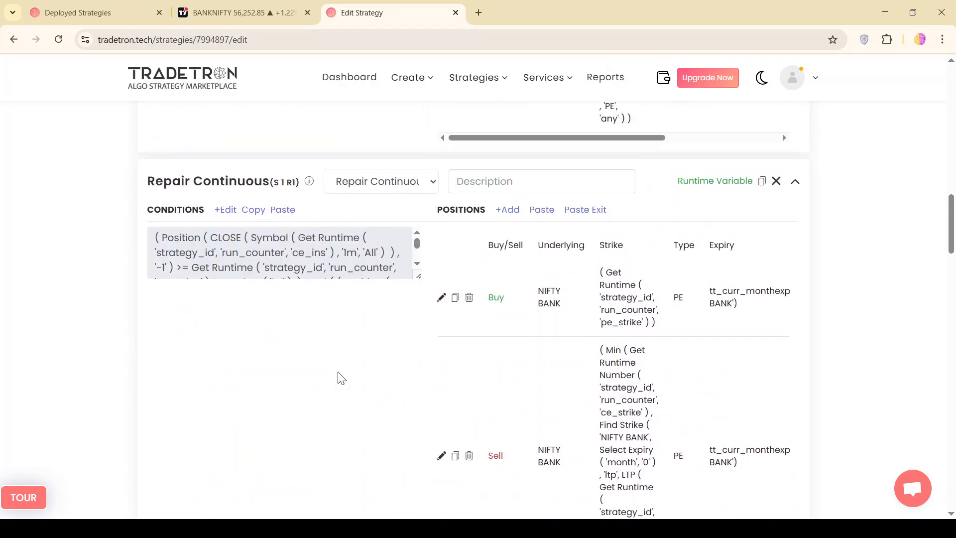
pyautogui.scroll(4, 340, 377)
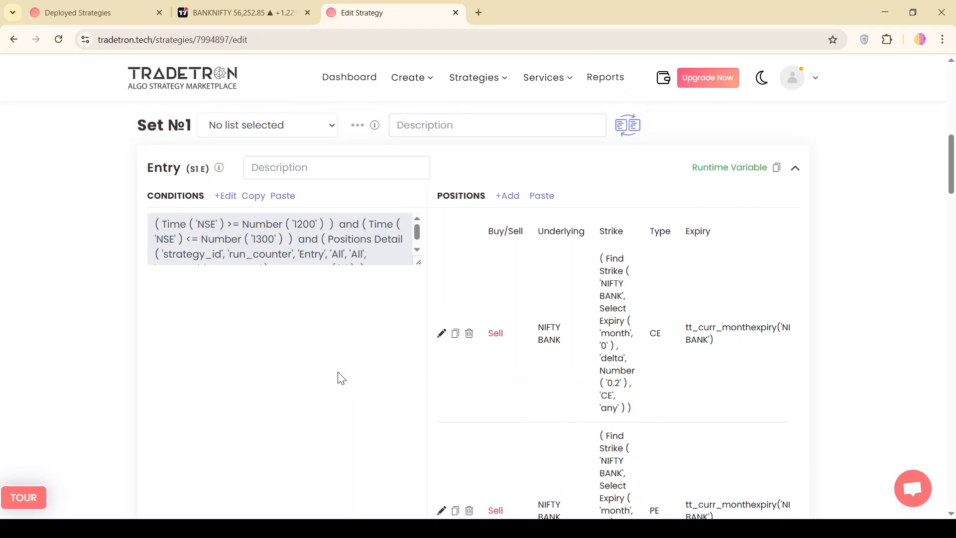
pyautogui.scroll(-8, 340, 377)
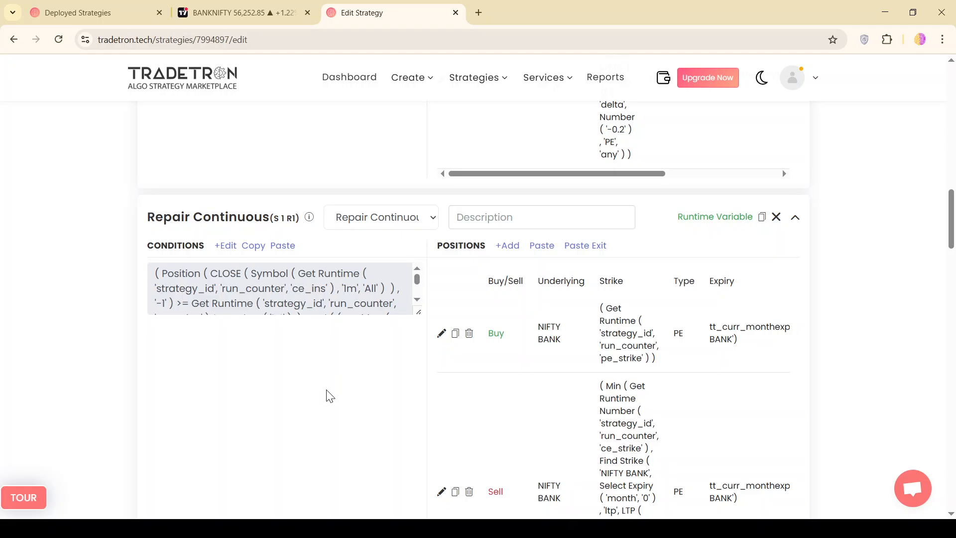
# Add the line 56000 below the PE - 200 line in the strategy description, followed by blank lines
pyautogui.scroll(10, 327, 393)
pyautogui.scroll(2, 318, 387)
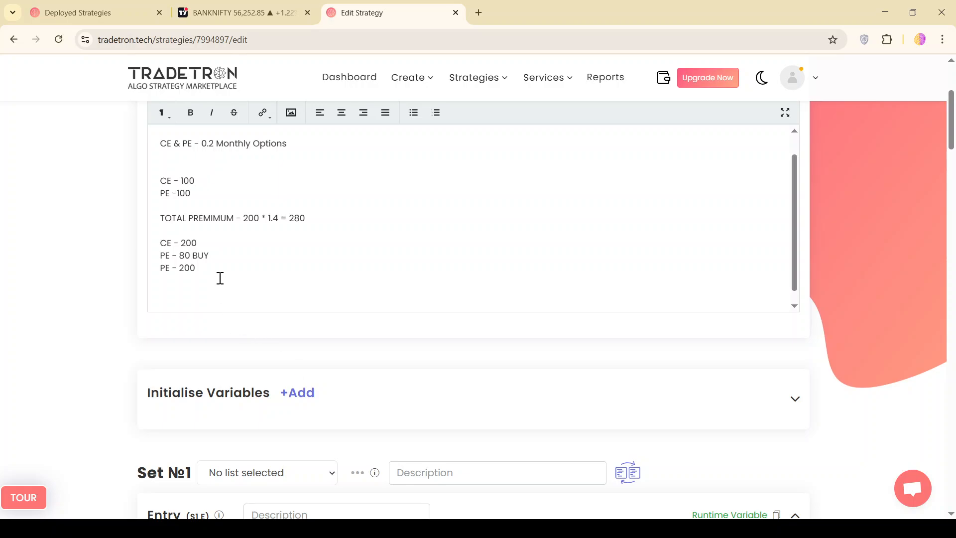
pyautogui.click(252, 308)
pyautogui.press('Return')
pyautogui.write('56000')
pyautogui.press('Return')
pyautogui.press('Return')
pyautogui.press('Return')
pyautogui.press('Return')
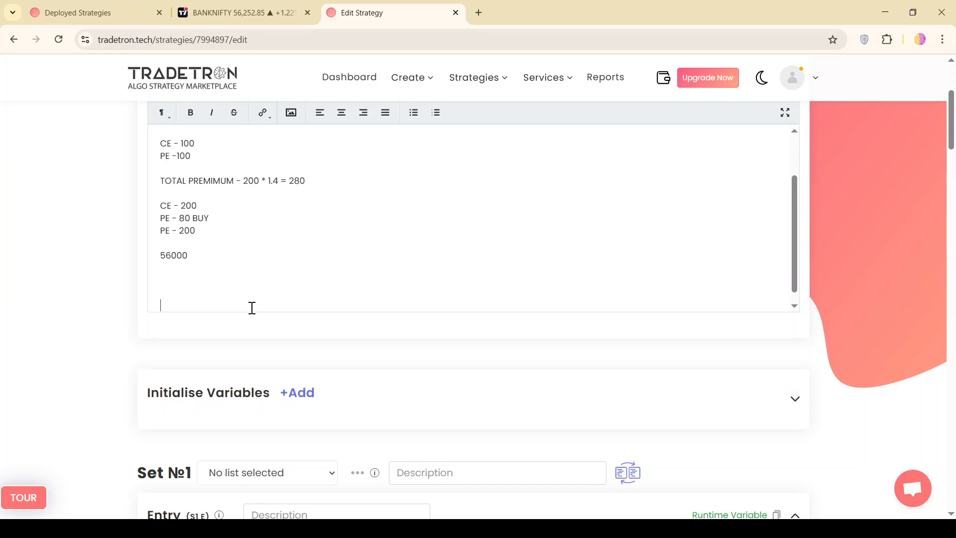
# Add the lines 57000 CE and 55000 PE under 56000 in the strategy description
pyautogui.press('Up')
pyautogui.write('57000 ce')
pyautogui.hotkey('shift', 'Left')
pyautogui.hotkey('shift', 'Left')
pyautogui.write('CE')
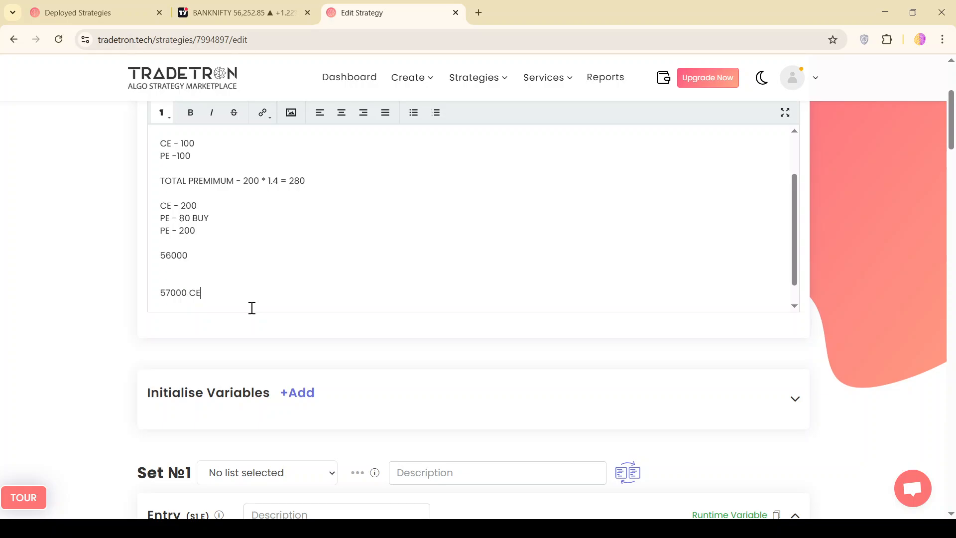
pyautogui.press('Return')
pyautogui.write('55 ')
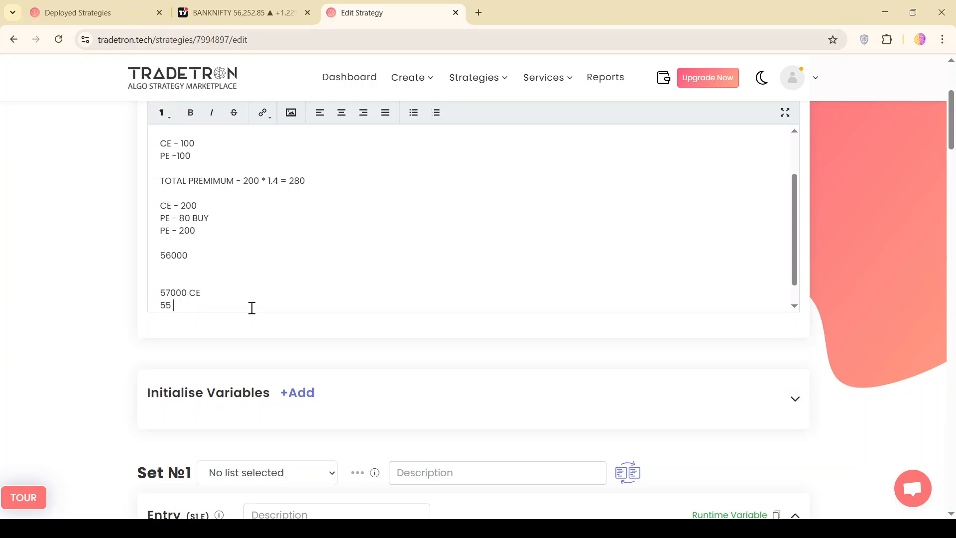
pyautogui.write('000 PE')
pyautogui.press('Return')
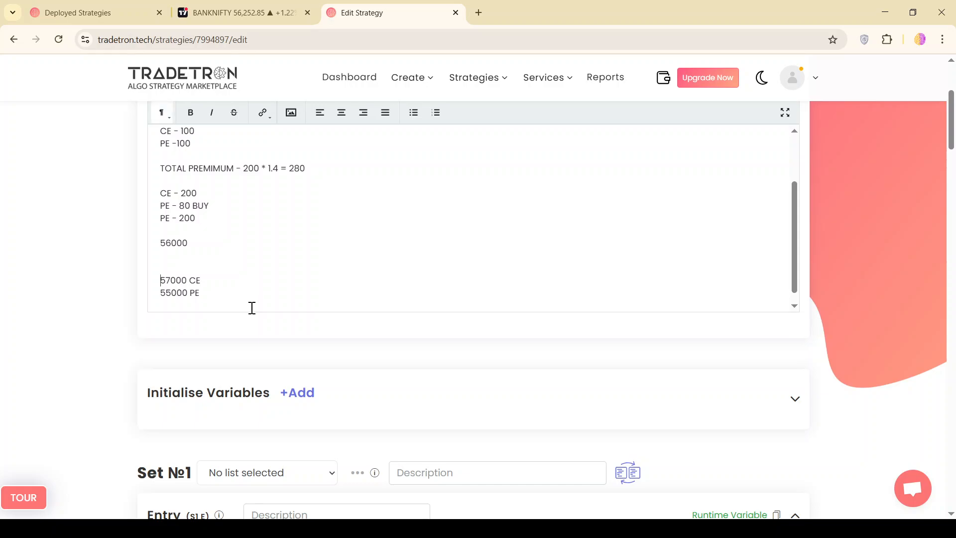
# Add the line CE STRIKE = PE STRIKE below the two example strikes in the strategy description
pyautogui.press('Down')
pyautogui.press('Return')
pyautogui.write('C')
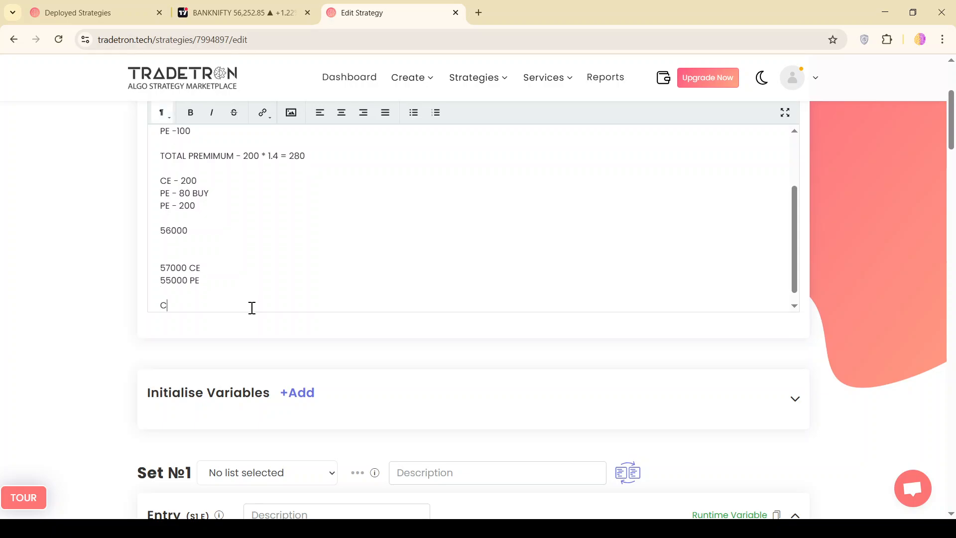
pyautogui.write('E STRIKE = PE STRIKE')
pyautogui.press('Return')
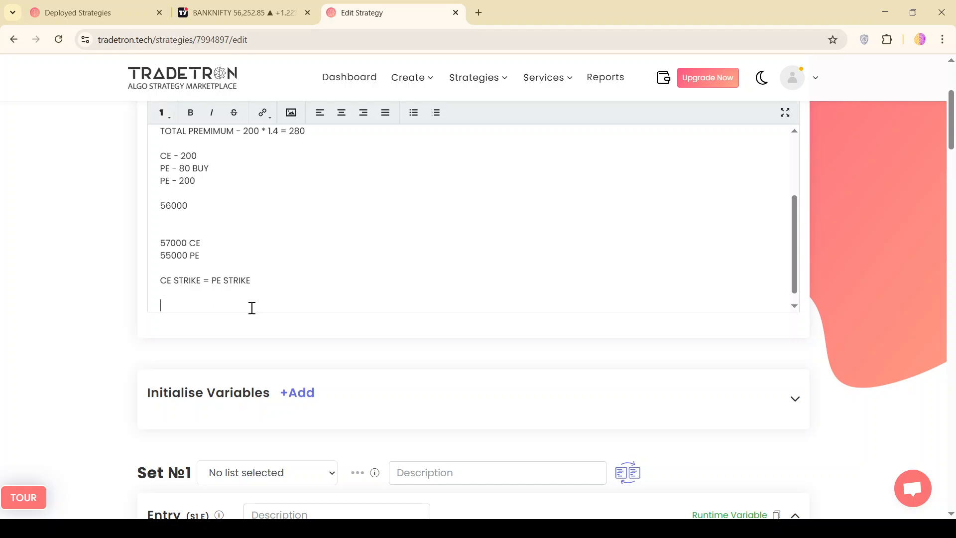
pyautogui.press('Up')
pyautogui.press('Up')
pyautogui.press('Left')
pyautogui.press('Left')
pyautogui.press('Left')
pyautogui.press('Up')
pyautogui.press('Down')
pyautogui.press('Left')
pyautogui.press('Down')
pyautogui.press('Up')
# Survey the Entry positions and both Repair Continuous sections, returning to the first Repair Continuous section
pyautogui.scroll(-10, 282, 358)
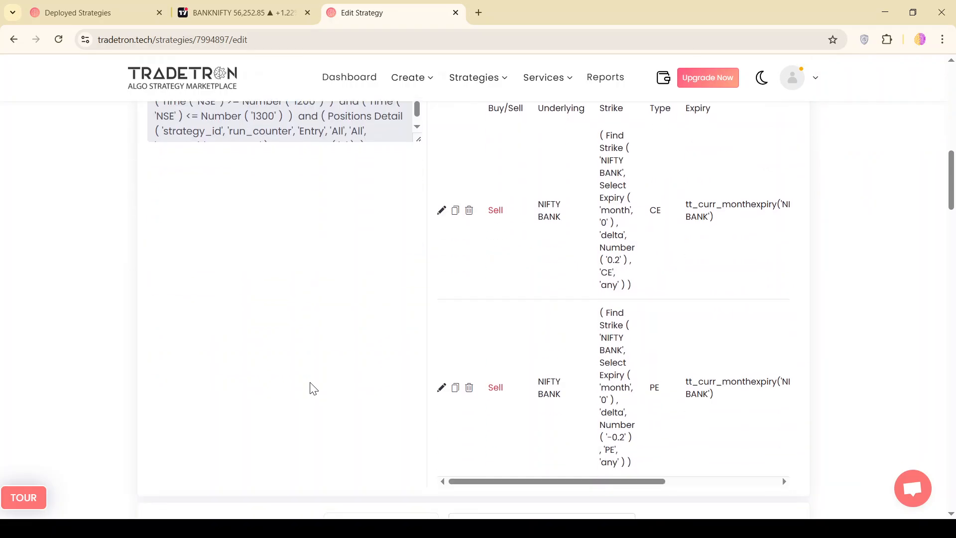
pyautogui.scroll(-6, 313, 388)
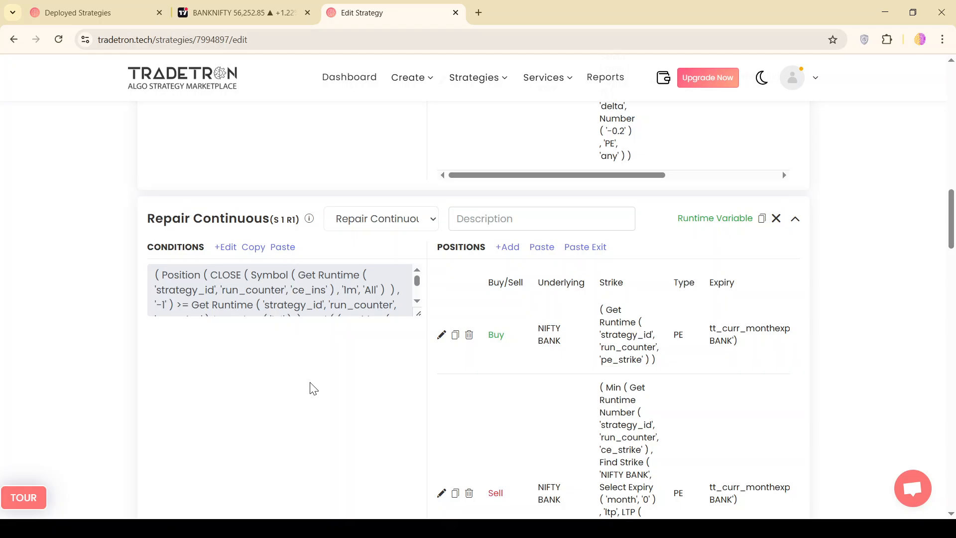
pyautogui.scroll(-1, 313, 388)
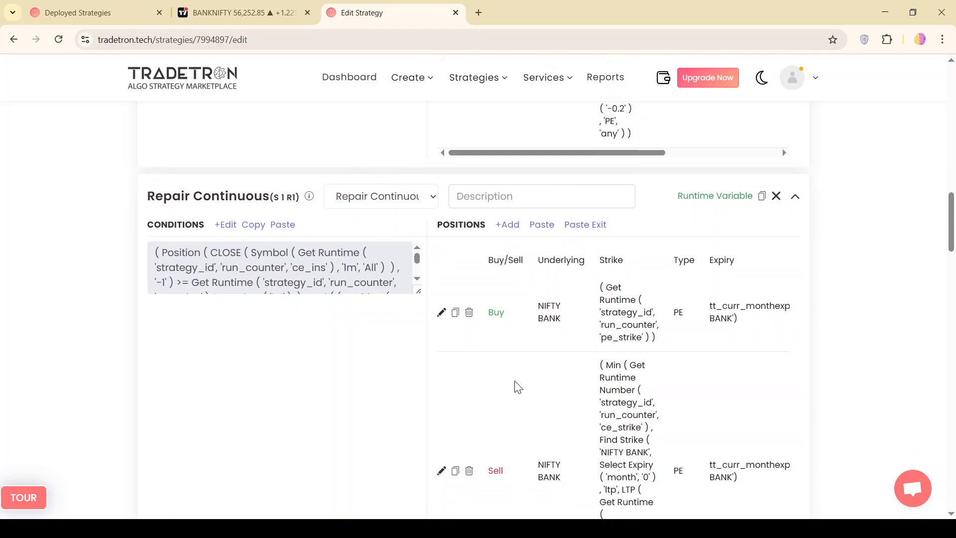
pyautogui.scroll(-1, 518, 387)
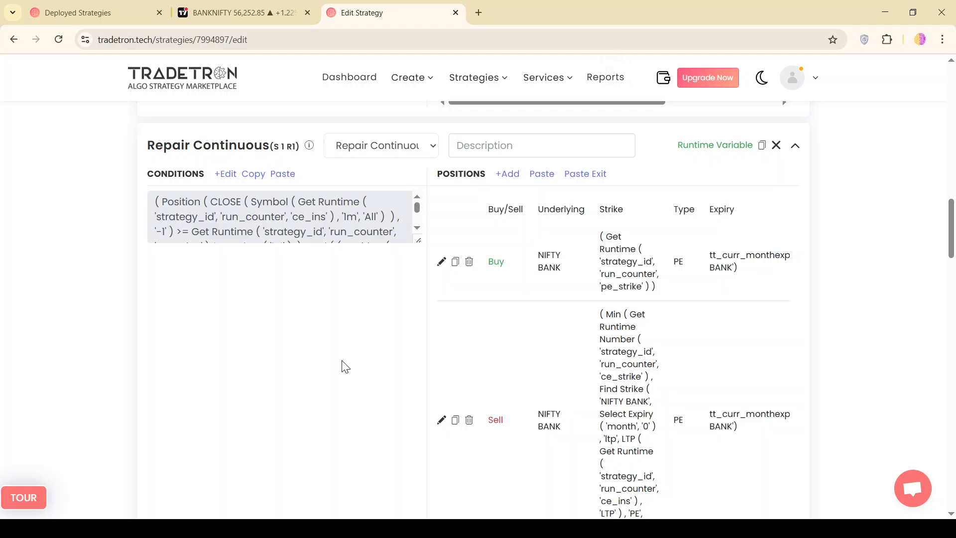
pyautogui.scroll(-7, 346, 367)
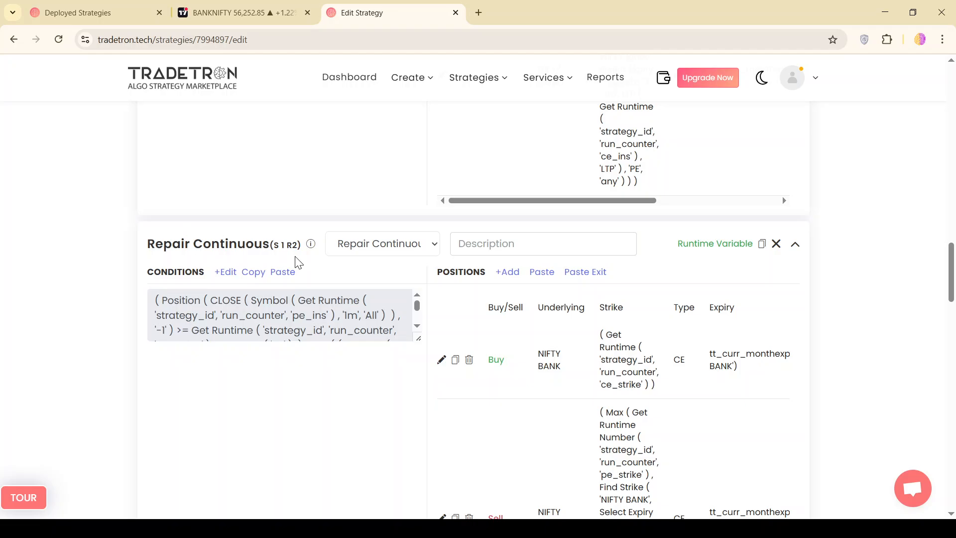
pyautogui.scroll(-1, 298, 261)
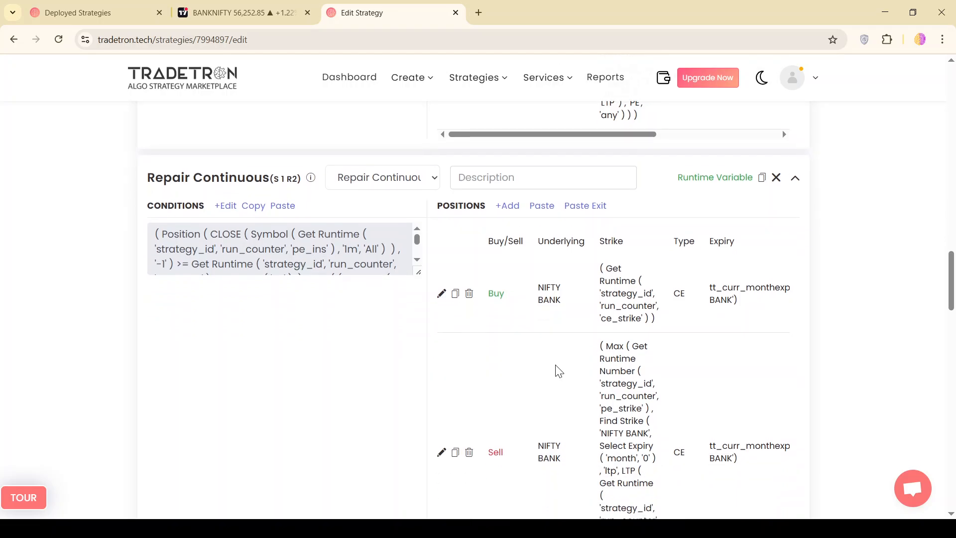
pyautogui.scroll(-3, 315, 386)
pyautogui.scroll(9, 315, 387)
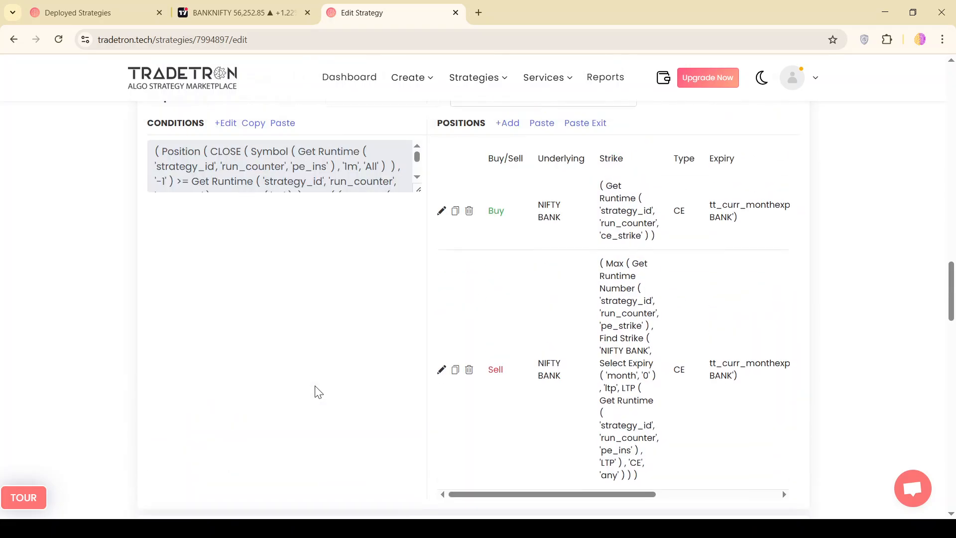
pyautogui.scroll(1, 316, 388)
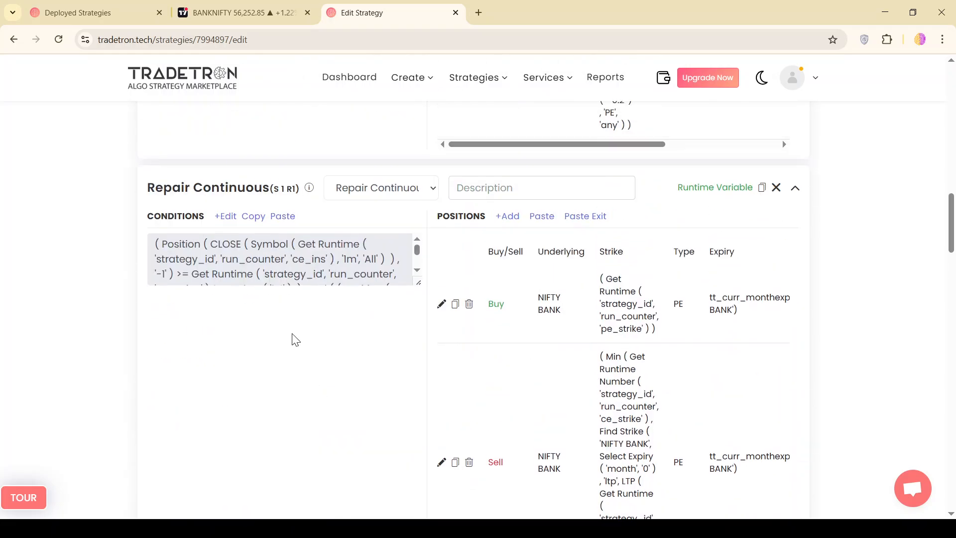
# Open the first Repair Continuous condition and inspect the Underlying parameter of the Symbol keyword in its first line
pyautogui.click(227, 218)
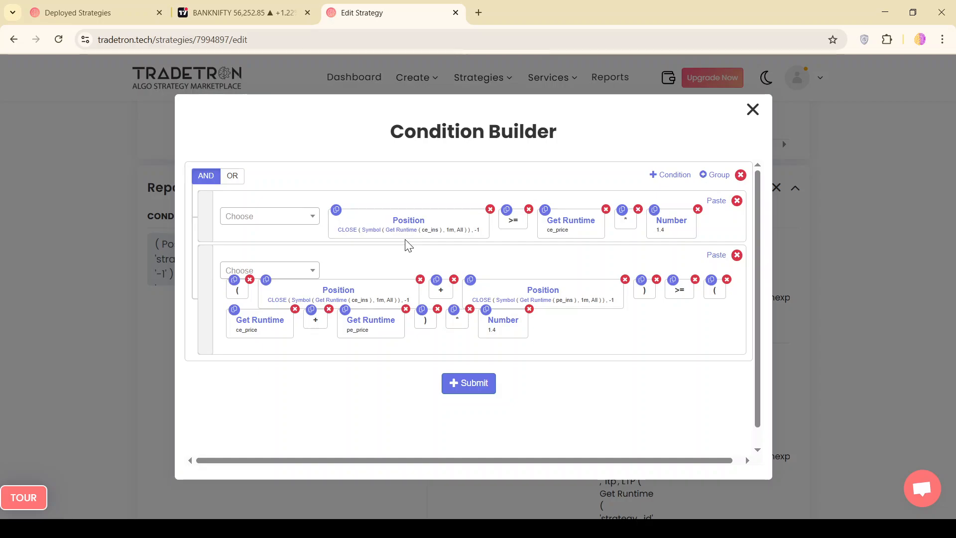
pyautogui.moveTo(405, 237); pyautogui.dragTo(405, 233)
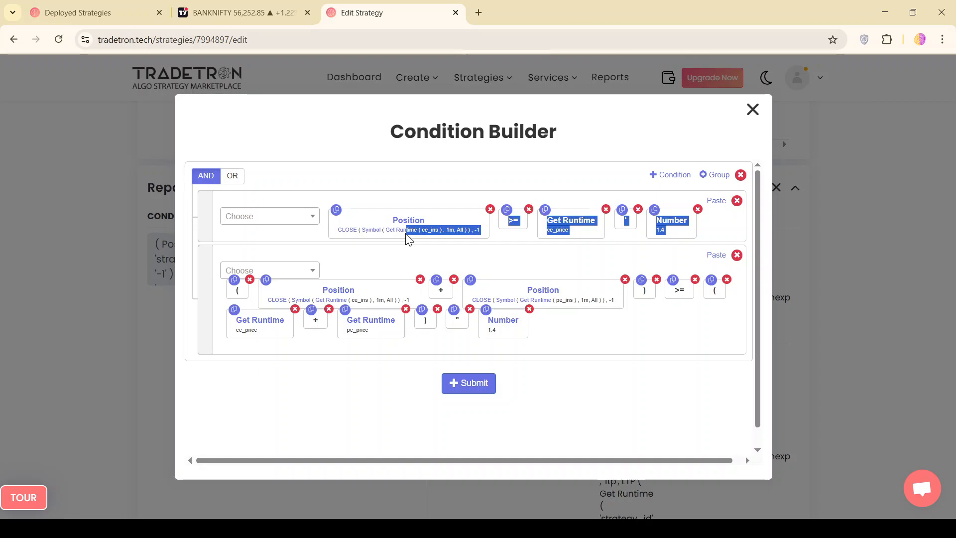
pyautogui.click(430, 258)
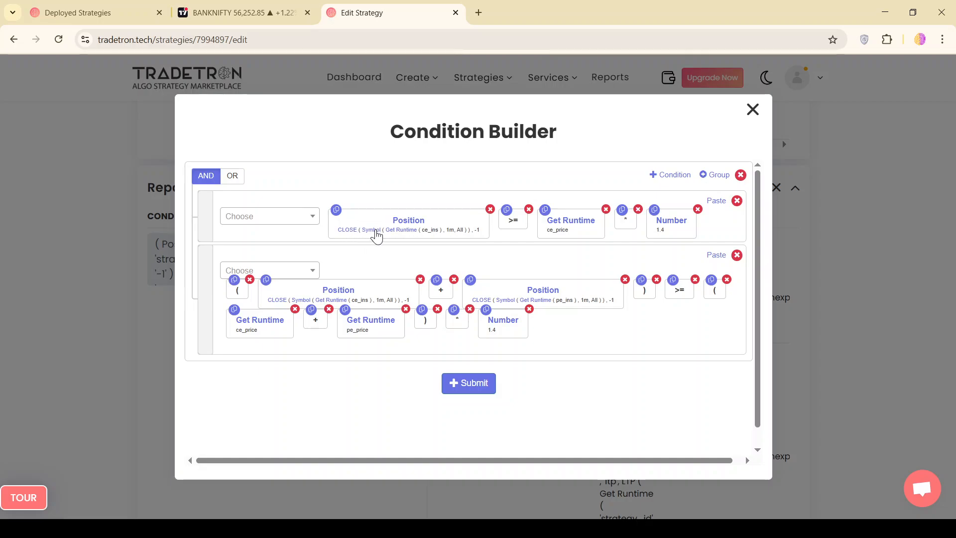
pyautogui.click(376, 234)
pyautogui.click(427, 230)
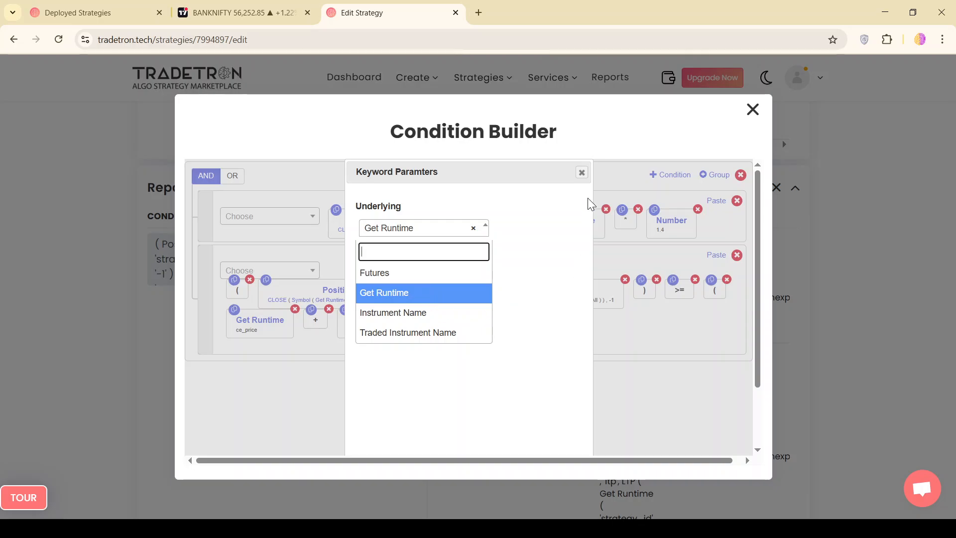
pyautogui.click(582, 173)
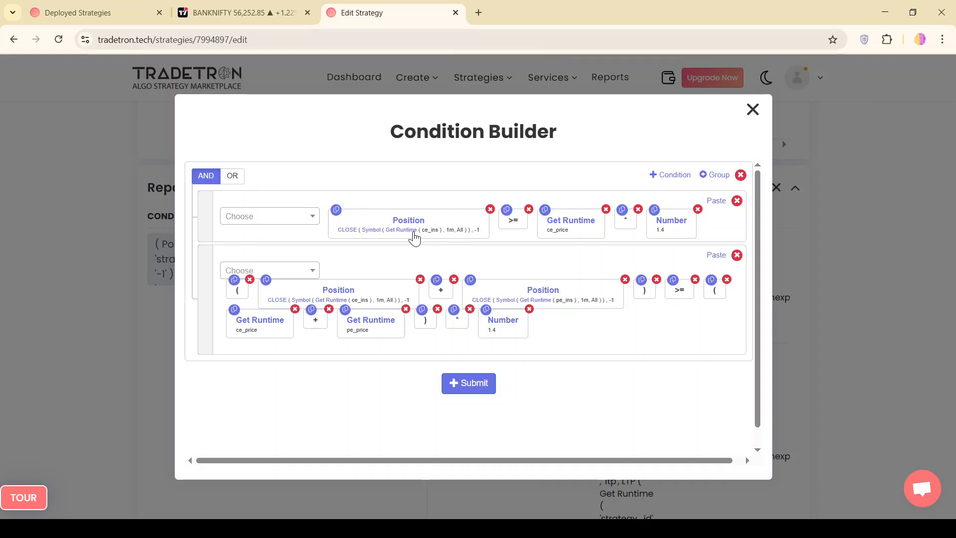
# Check the variable name used by Get Runtime in the first condition line, leaving the condition unchanged
pyautogui.click(414, 234)
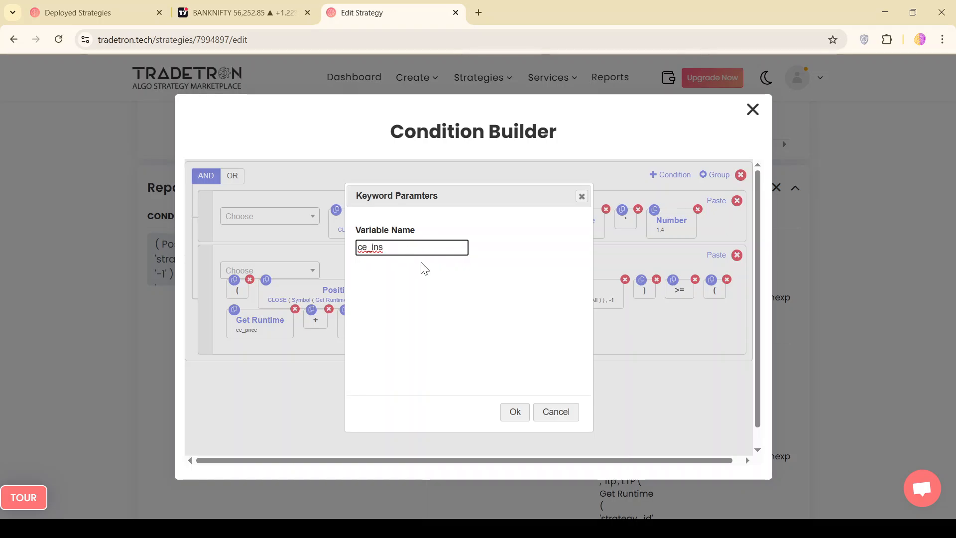
pyautogui.click(564, 416)
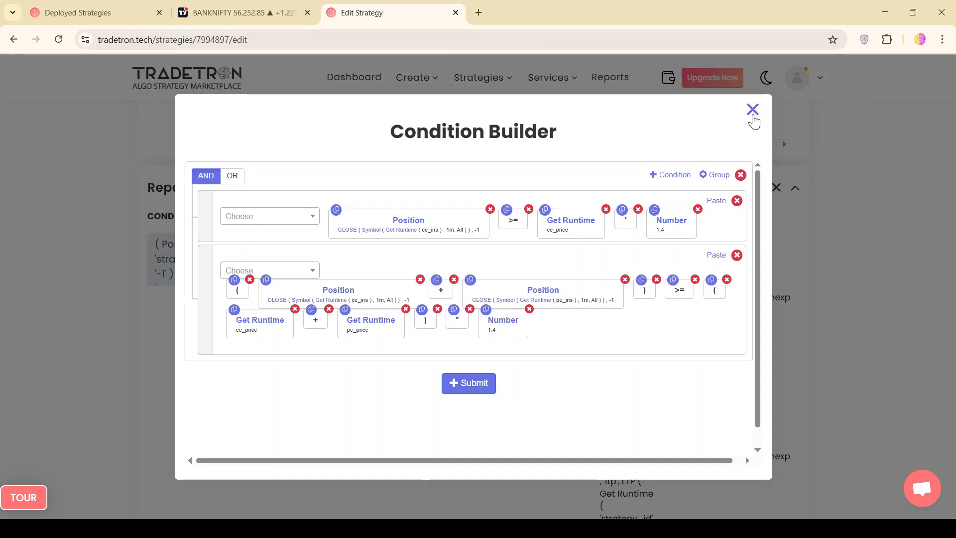
pyautogui.click(753, 110)
# Review the first repair's Buy PE position and its strike formula, leaving both unchanged
pyautogui.scroll(-2, 675, 254)
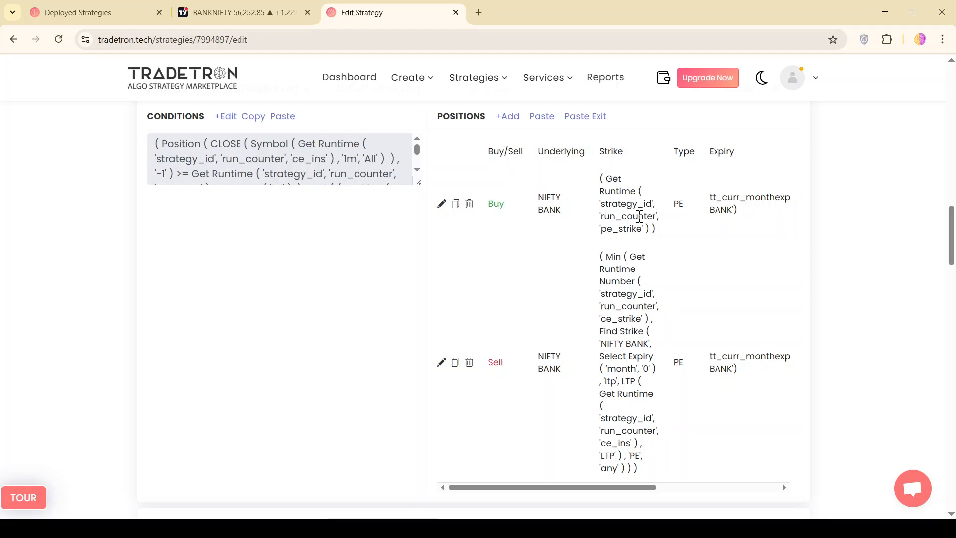
pyautogui.scroll(1, 534, 235)
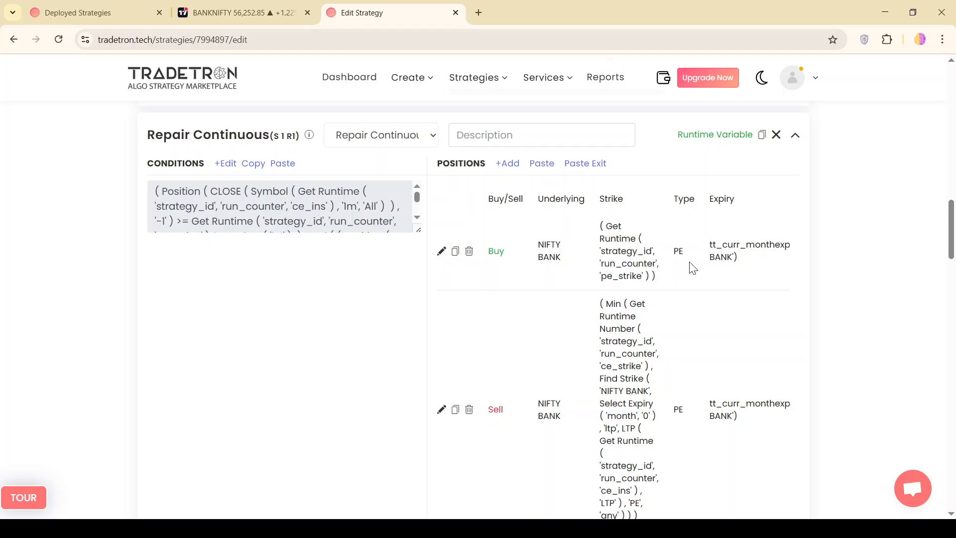
pyautogui.click(443, 252)
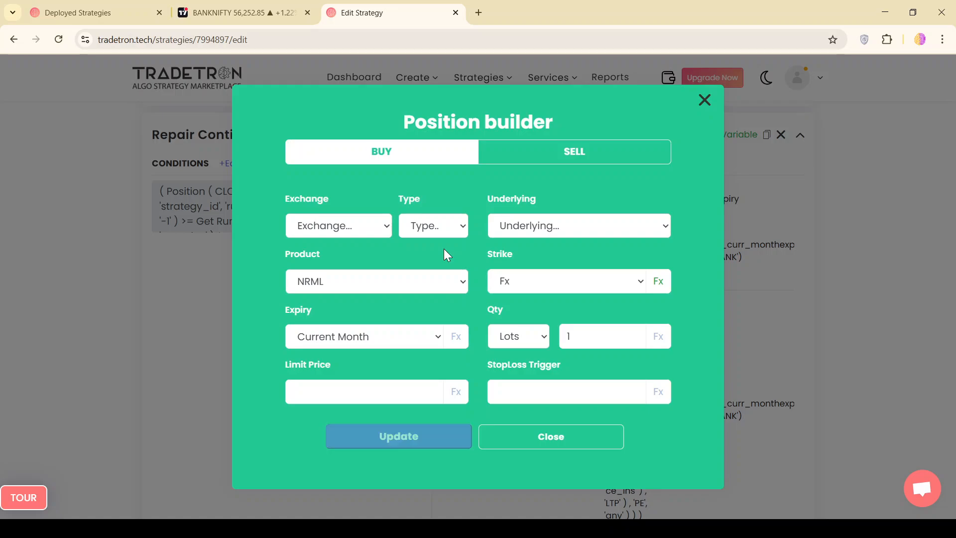
pyautogui.click(659, 283)
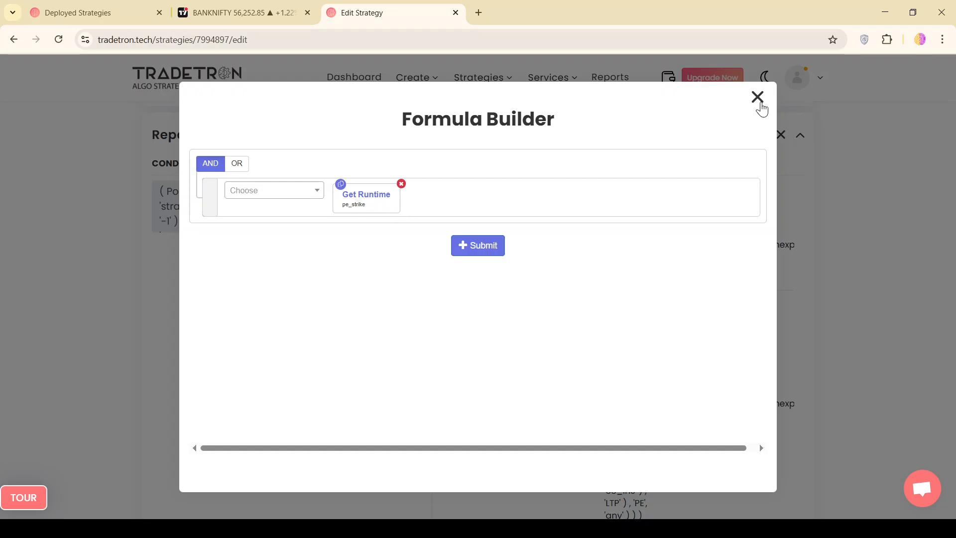
pyautogui.click(757, 98)
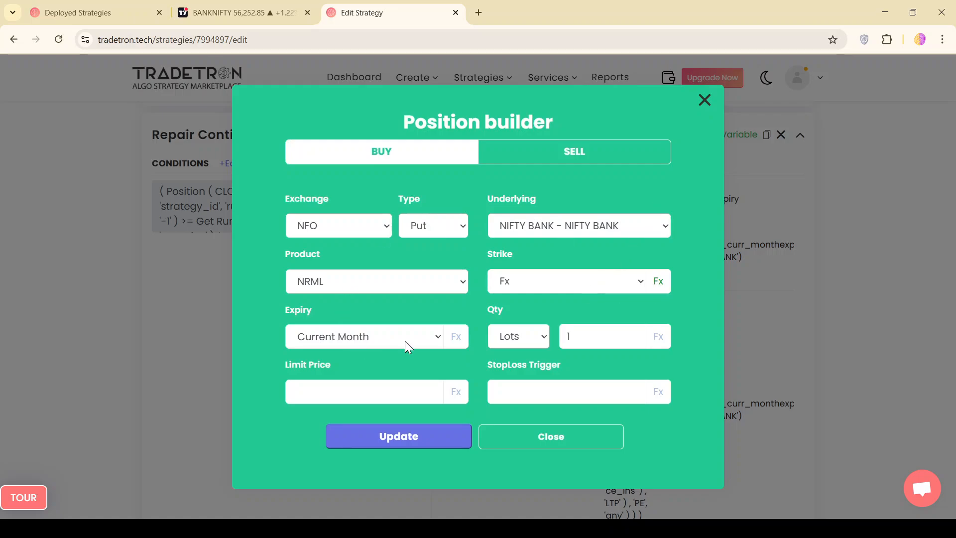
pyautogui.click(661, 287)
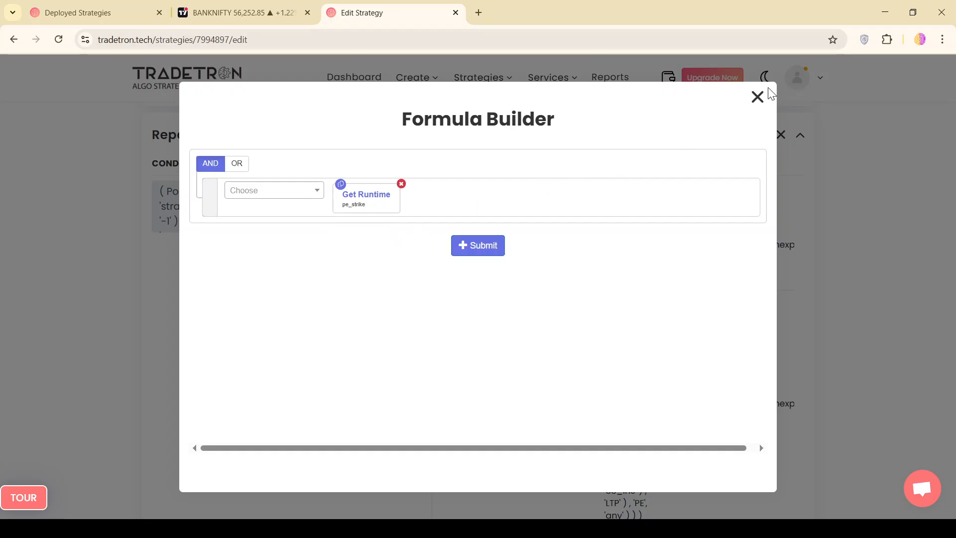
pyautogui.click(759, 99)
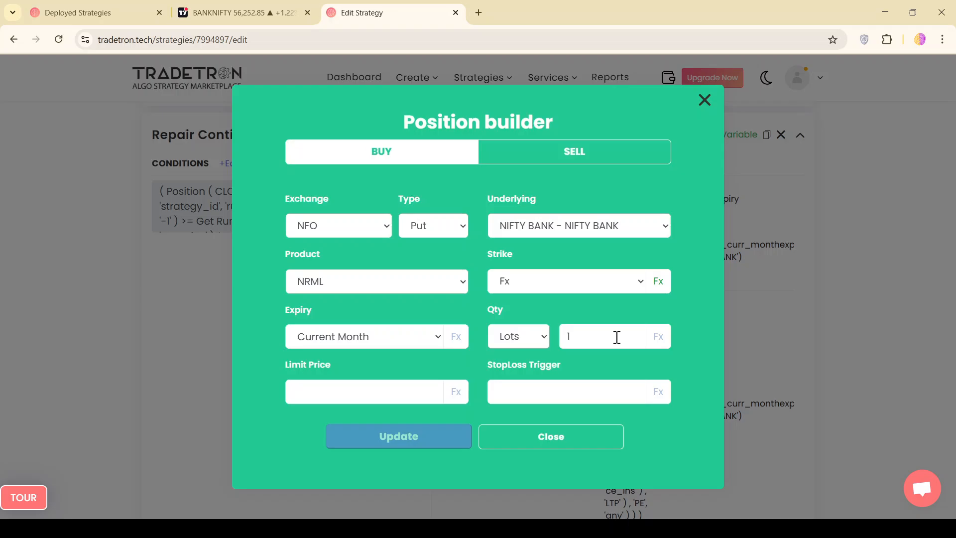
pyautogui.click(554, 450)
# Open the strike formula of the first repair's Sell PE position and inspect the two number parameters of Min
pyautogui.scroll(-2, 342, 425)
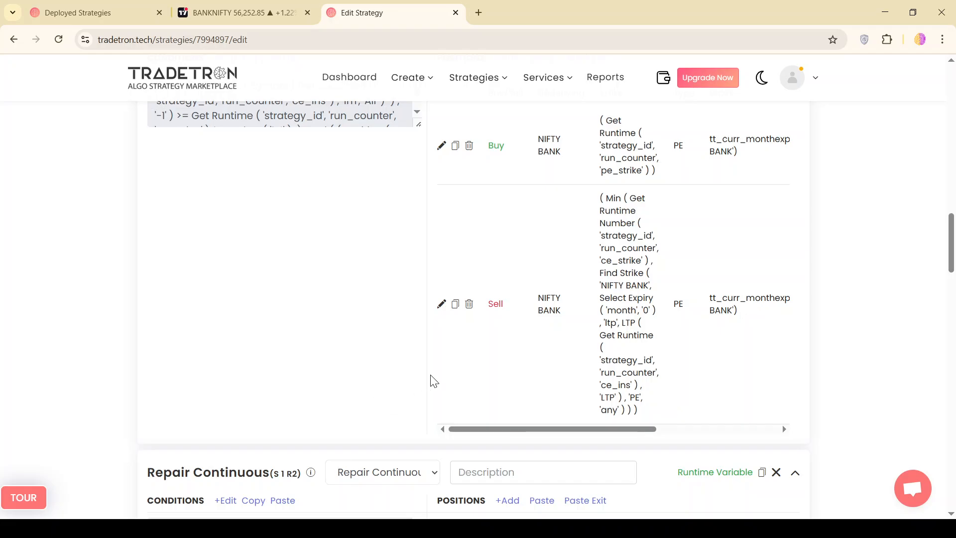
pyautogui.click(441, 305)
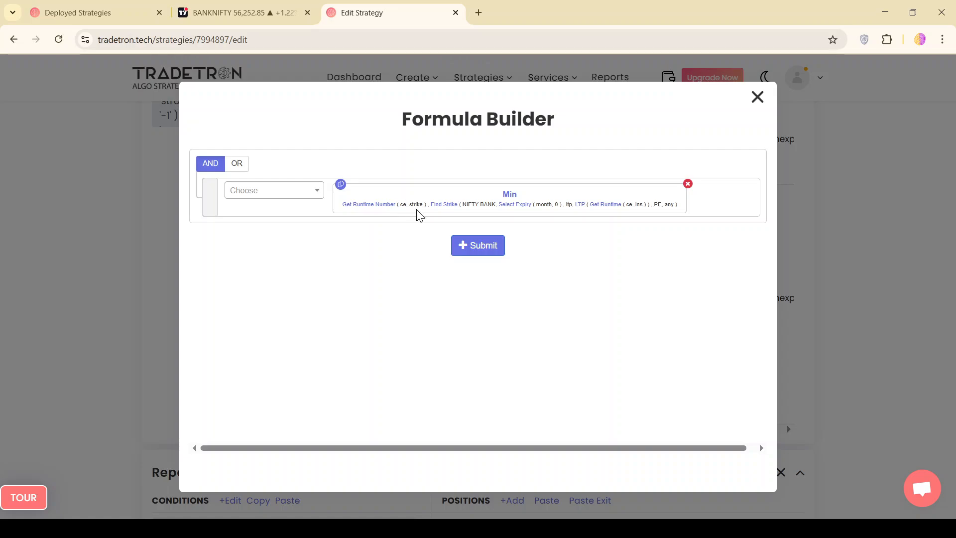
pyautogui.click(510, 196)
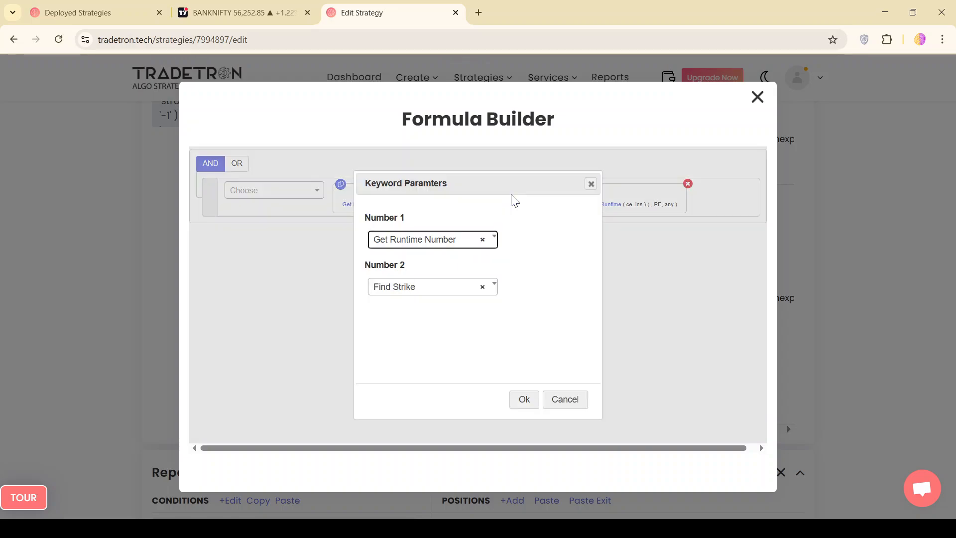
pyautogui.click(563, 401)
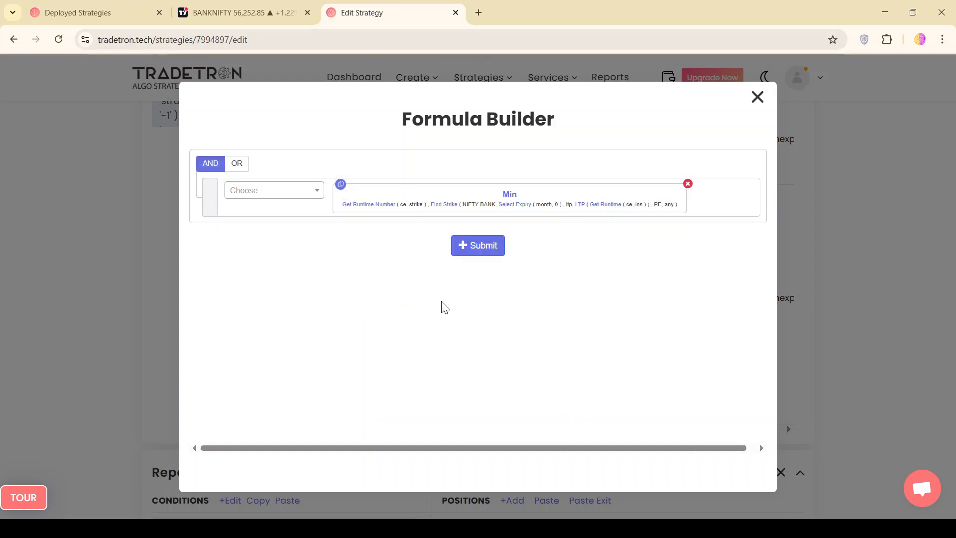
# Start adding a new Min keyword to the strike formula to show its two number parameters, and cancel it
pyautogui.click(281, 191)
pyautogui.write('Min')
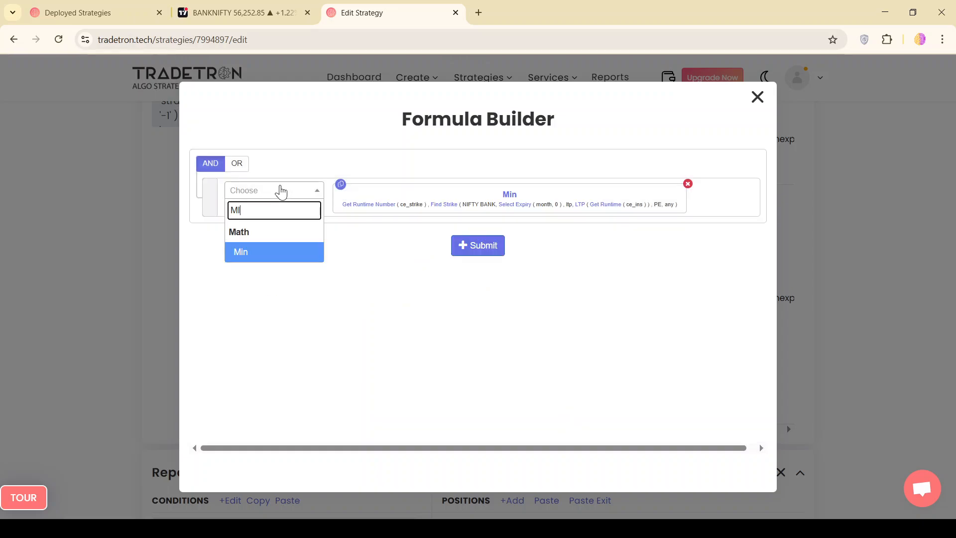
pyautogui.press('Return')
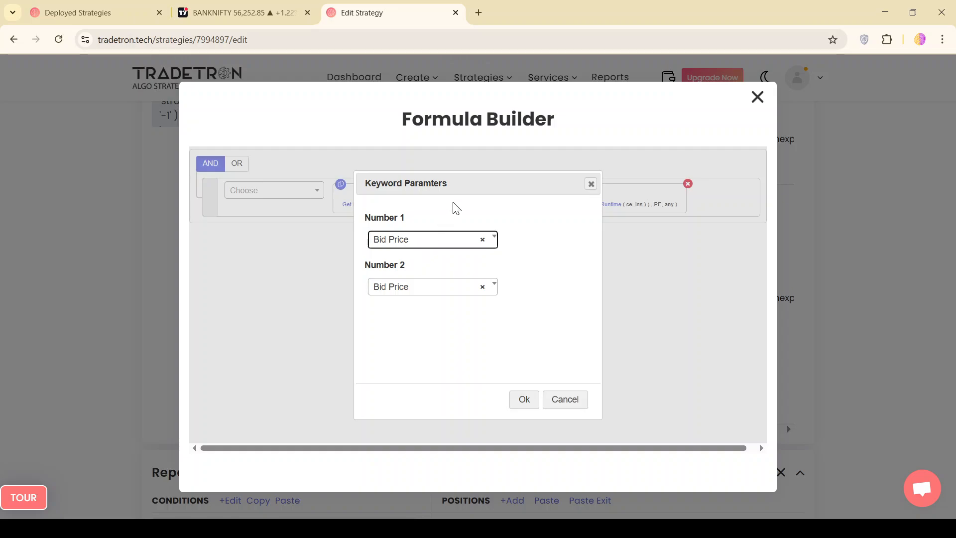
pyautogui.moveTo(463, 183); pyautogui.dragTo(629, 297)
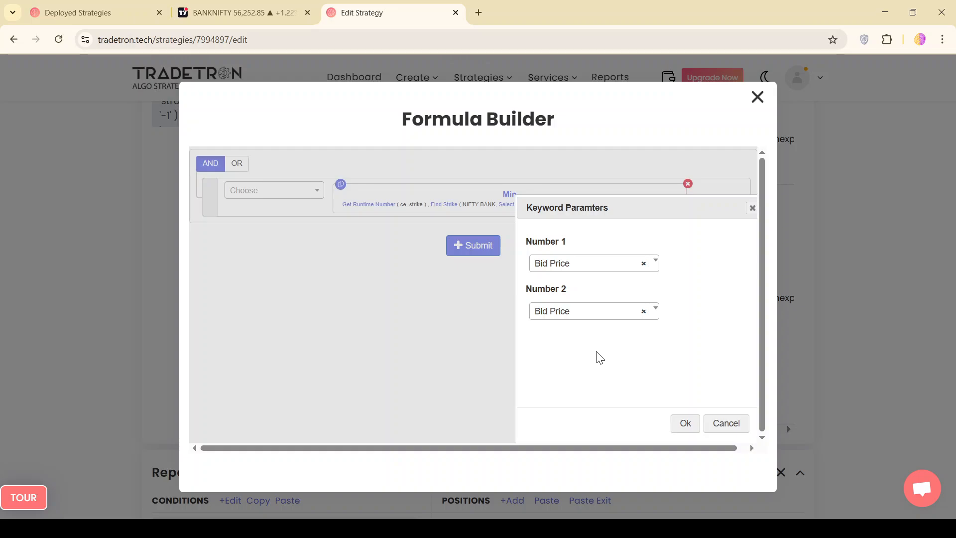
pyautogui.click(733, 430)
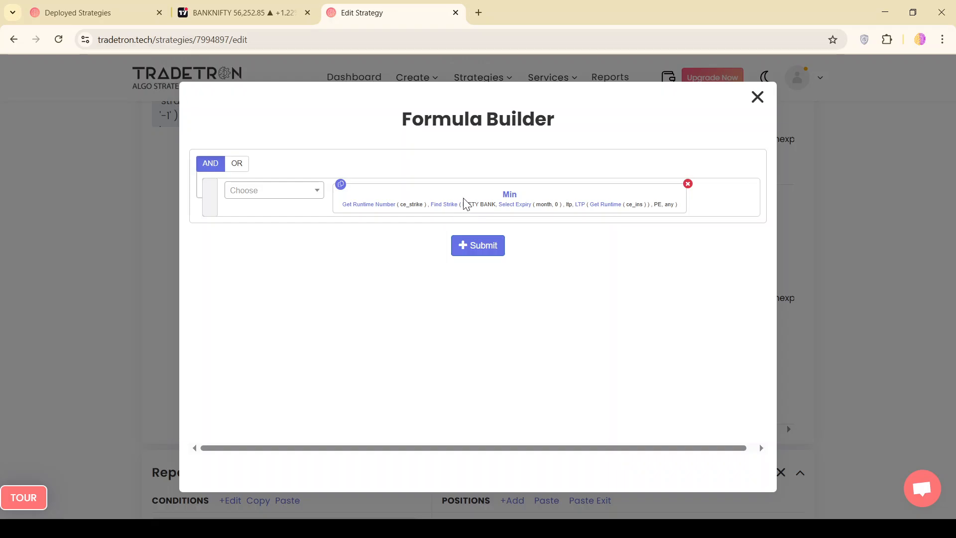
# Examine the Sell PE position's Min strike formula at a larger size, including its Get Runtime Number and Find Strike arguments
pyautogui.scroll(5, 463, 199)
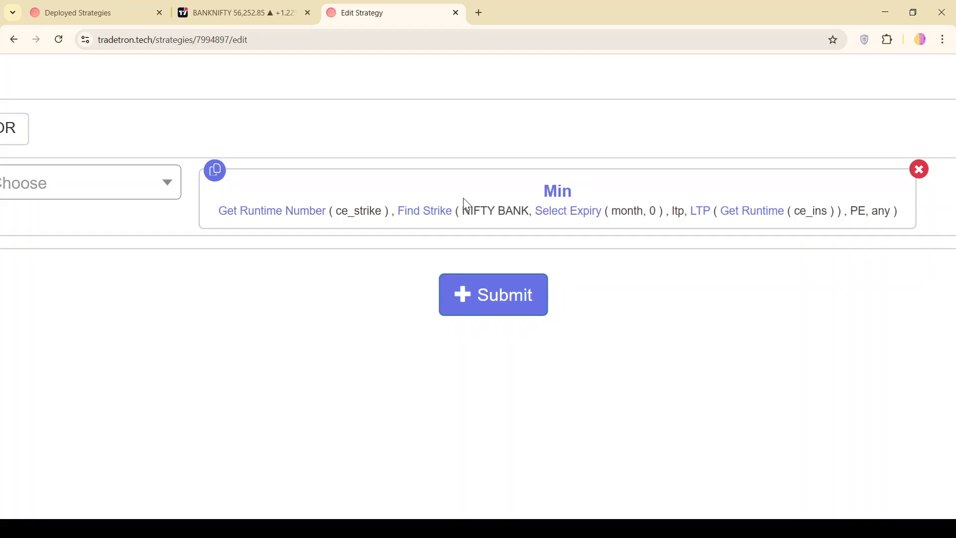
pyautogui.hscroll(2, 651, 385)
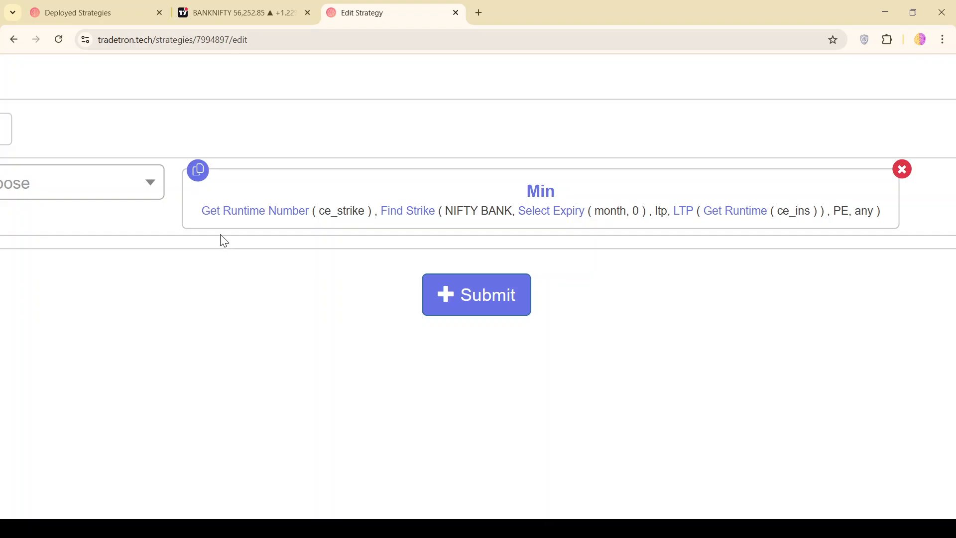
pyautogui.scroll(2, 221, 234)
pyautogui.scroll(-3, 223, 241)
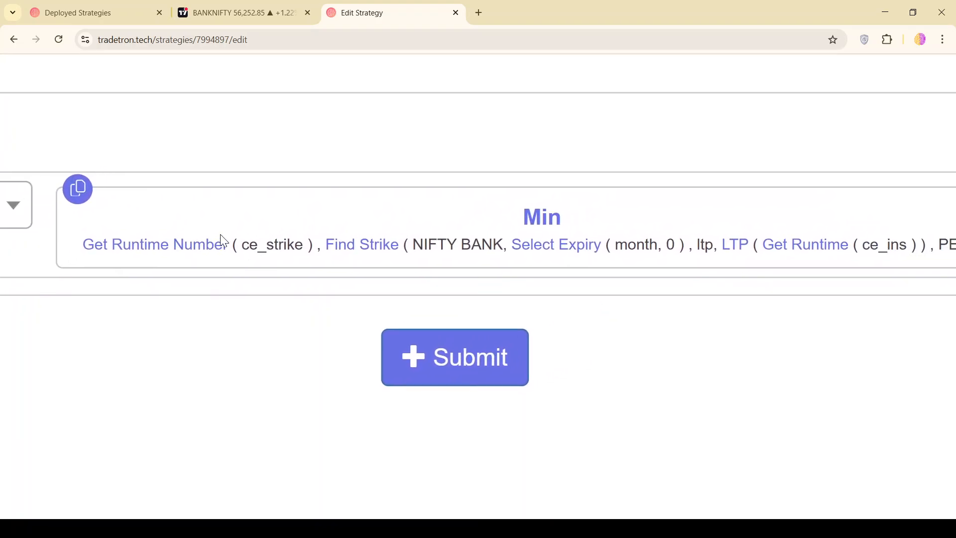
pyautogui.scroll(3, 222, 242)
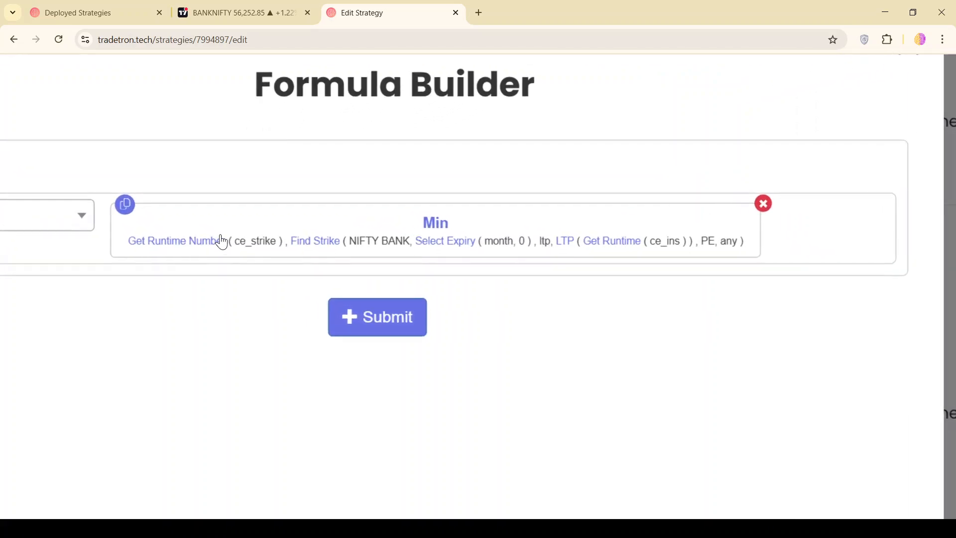
pyautogui.scroll(-1, 221, 241)
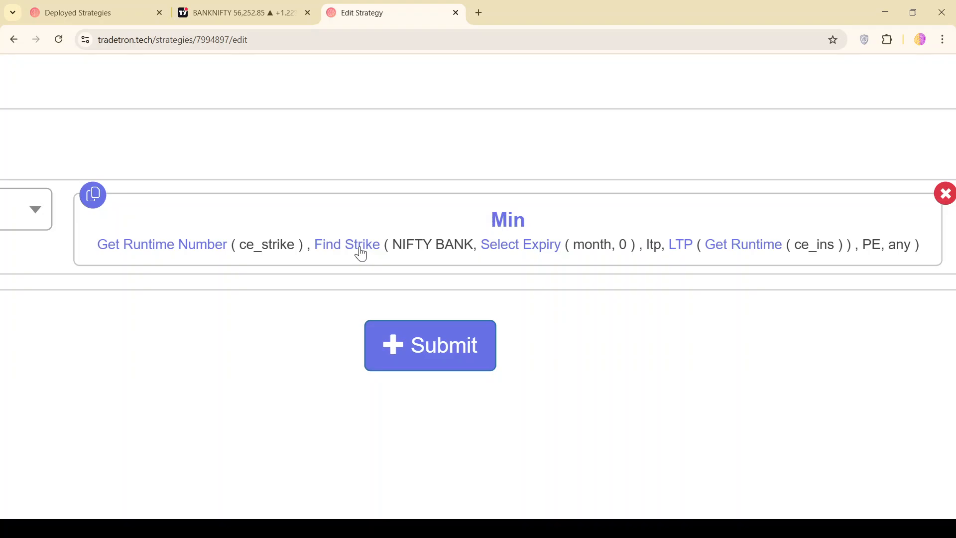
# Inspect the Find Strike parameters in the Sell PE position's Min formula, and close the formula and the position without changes
pyautogui.hotkey('ctrl', '-')
pyautogui.hotkey('ctrl', '-')
pyautogui.hotkey('ctrl', '-')
pyautogui.hotkey('ctrl', '-')
pyautogui.hotkey('ctrl', '-')
pyautogui.hotkey('ctrl', '-')
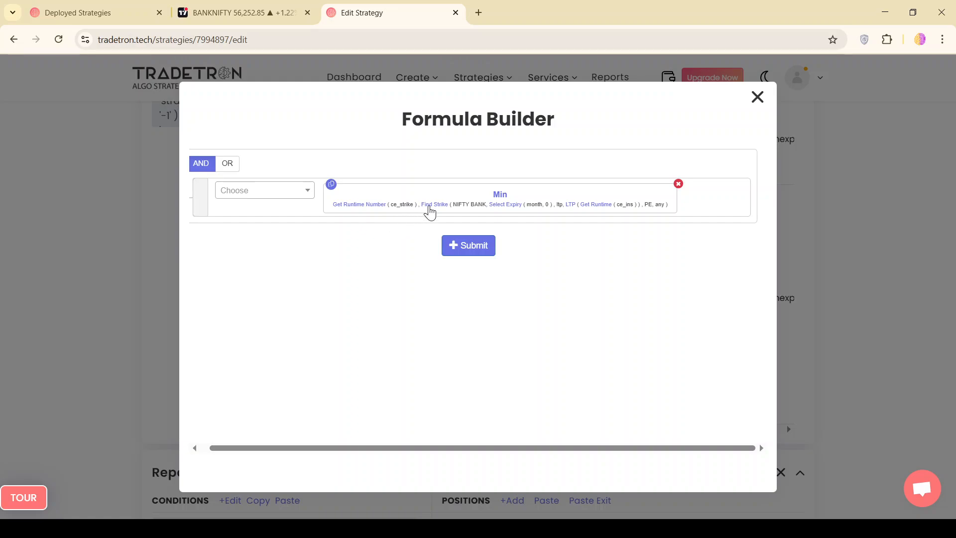
pyautogui.click(430, 210)
pyautogui.scroll(-1, 629, 328)
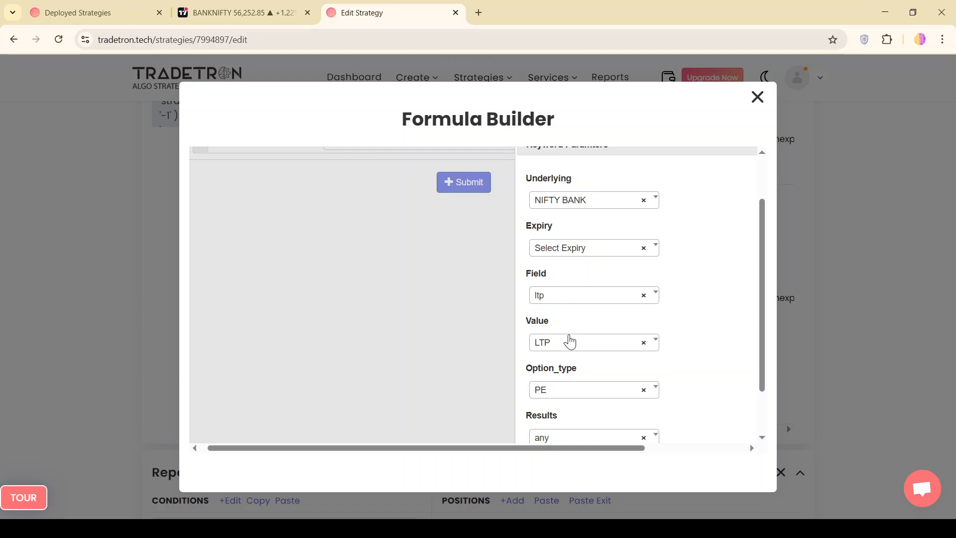
pyautogui.scroll(1, 570, 339)
pyautogui.scroll(-2, 707, 386)
pyautogui.scroll(-1, 708, 386)
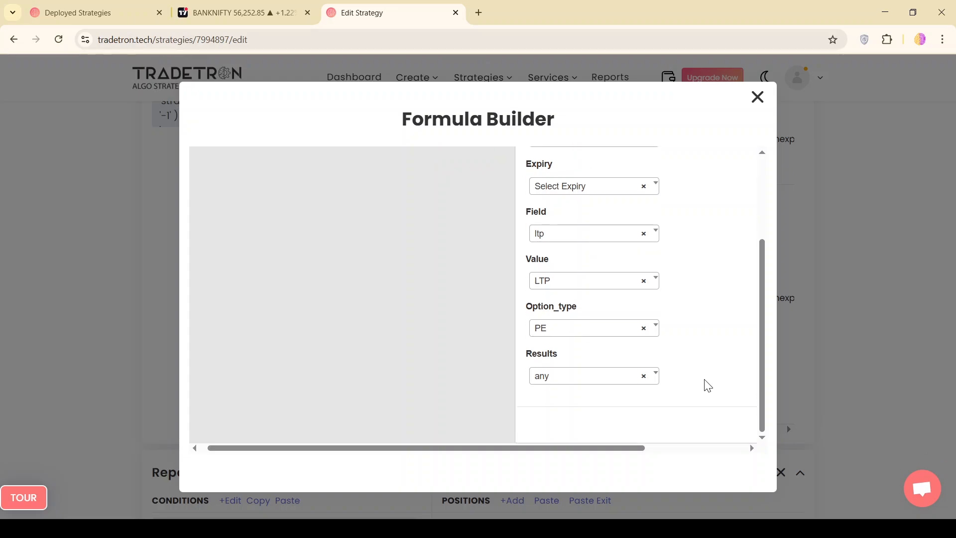
pyautogui.scroll(3, 736, 342)
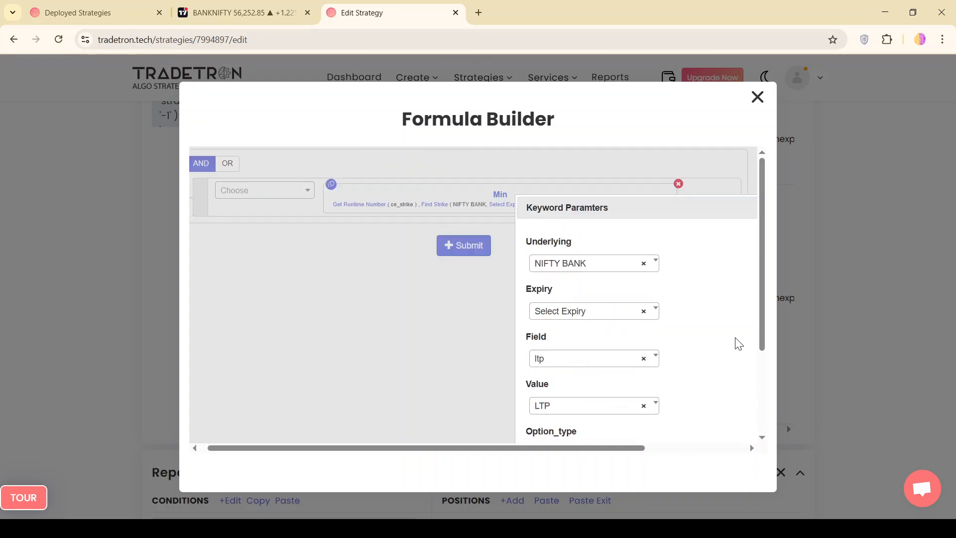
pyautogui.hscroll(4, 737, 342)
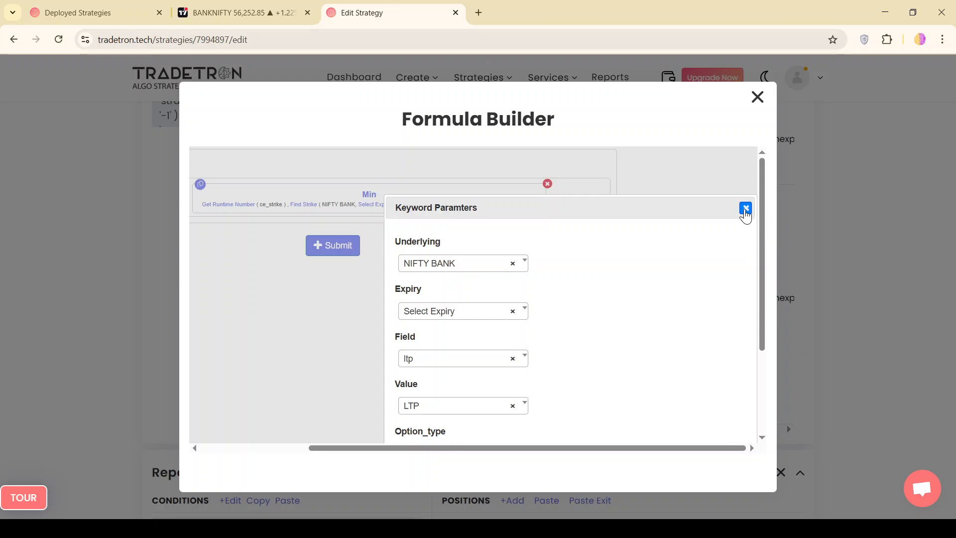
pyautogui.click(745, 209)
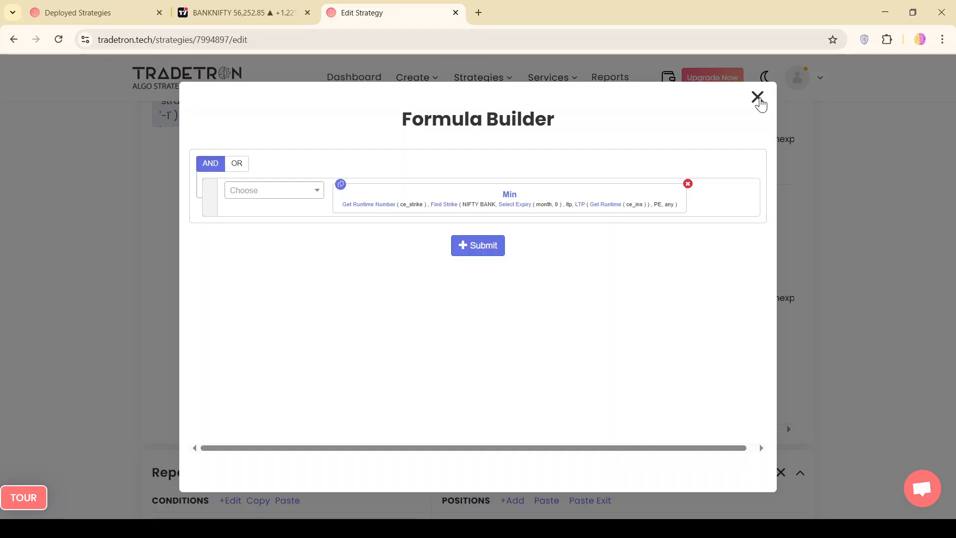
pyautogui.click(759, 101)
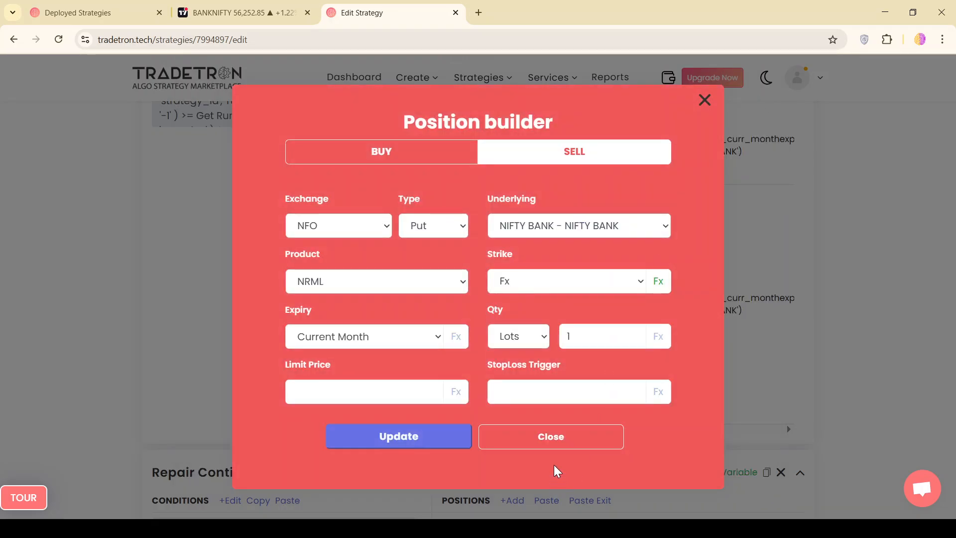
pyautogui.click(551, 441)
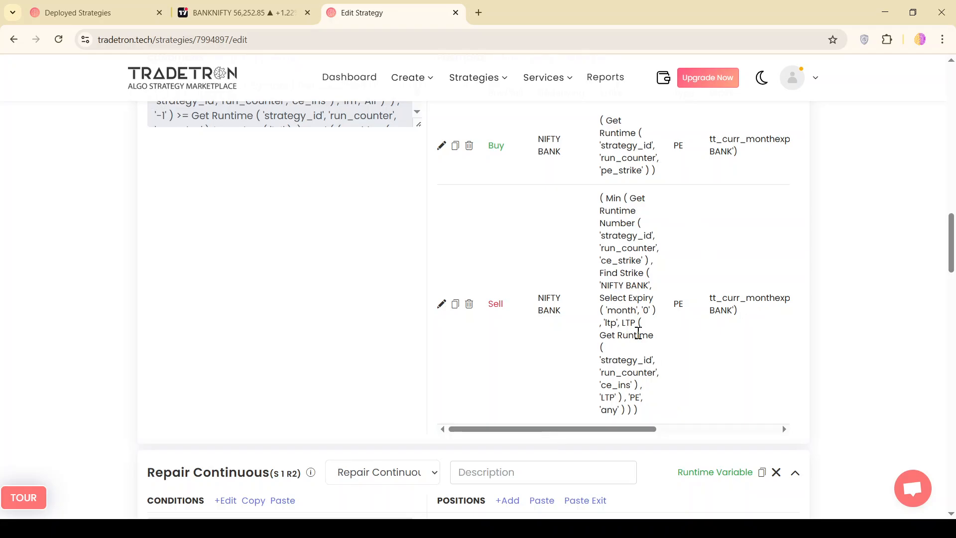
# Open the first repair's runtime variables and review the list, highlighting the ce_price variable
pyautogui.scroll(-6, 789, 293)
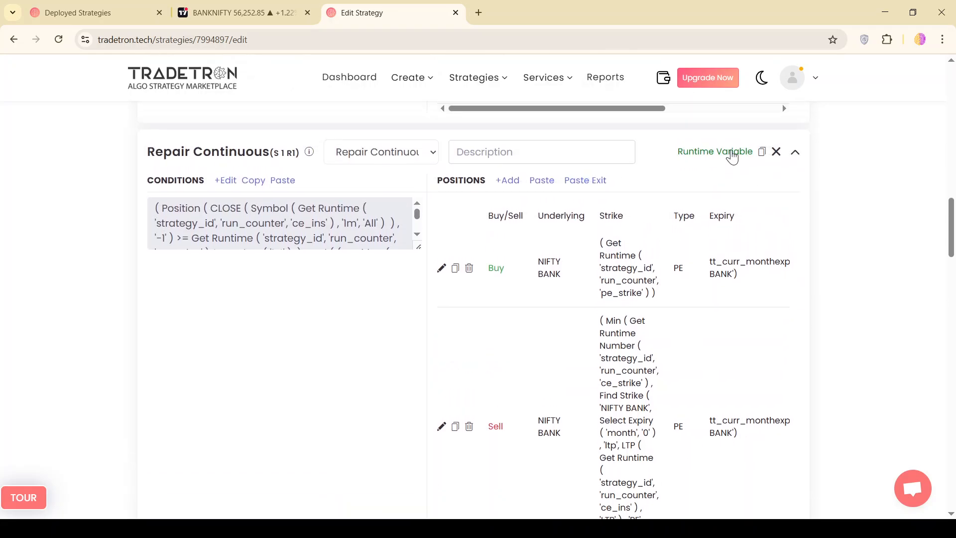
pyautogui.click(731, 150)
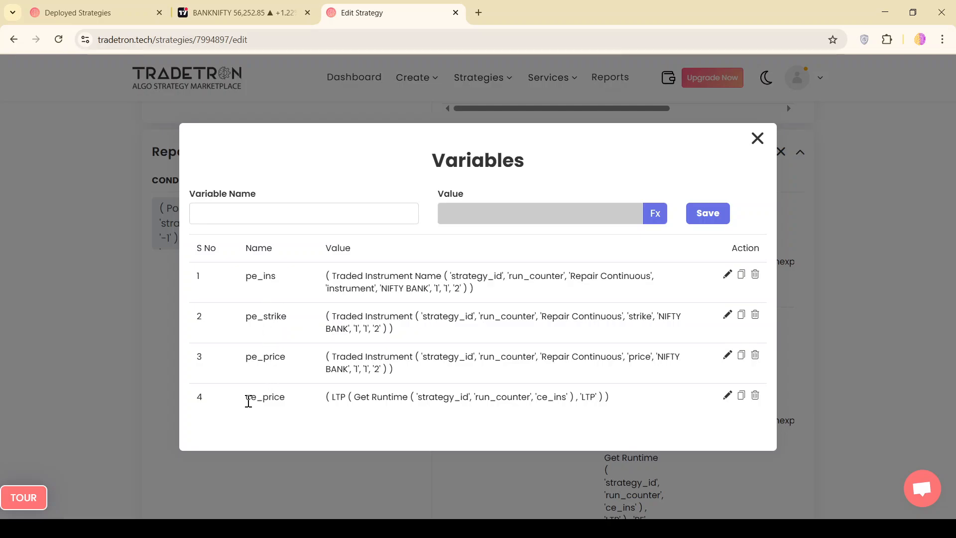
pyautogui.moveTo(249, 402); pyautogui.dragTo(287, 406)
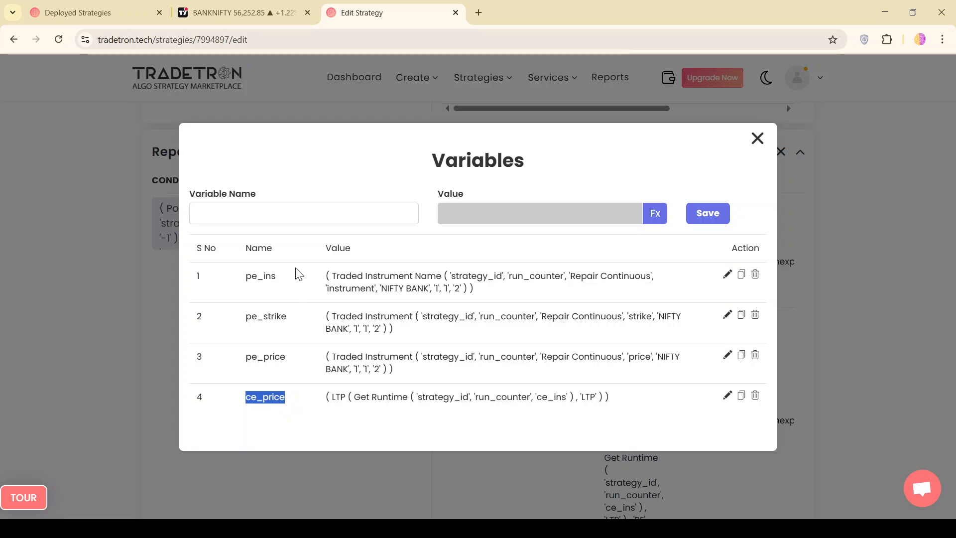
pyautogui.click(293, 419)
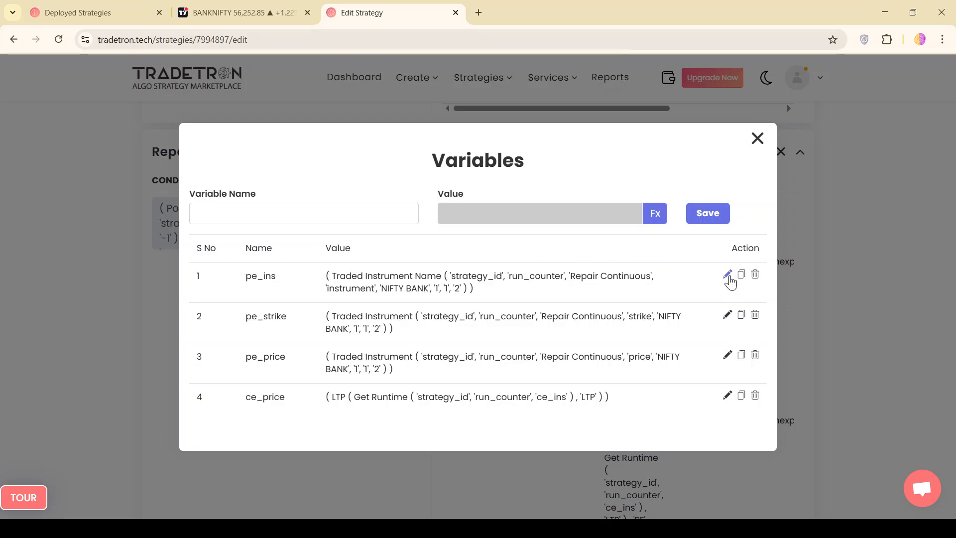
# Inspect the pe_ins variable's Traded Instrument Name parameters, including condition type, set, condition and leg numbers, and cancel without changes
pyautogui.click(729, 278)
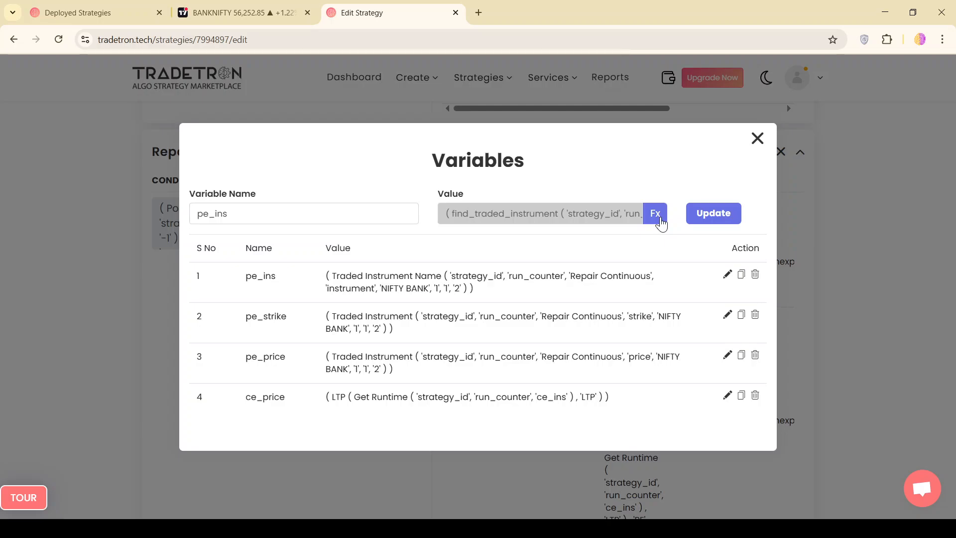
pyautogui.click(656, 215)
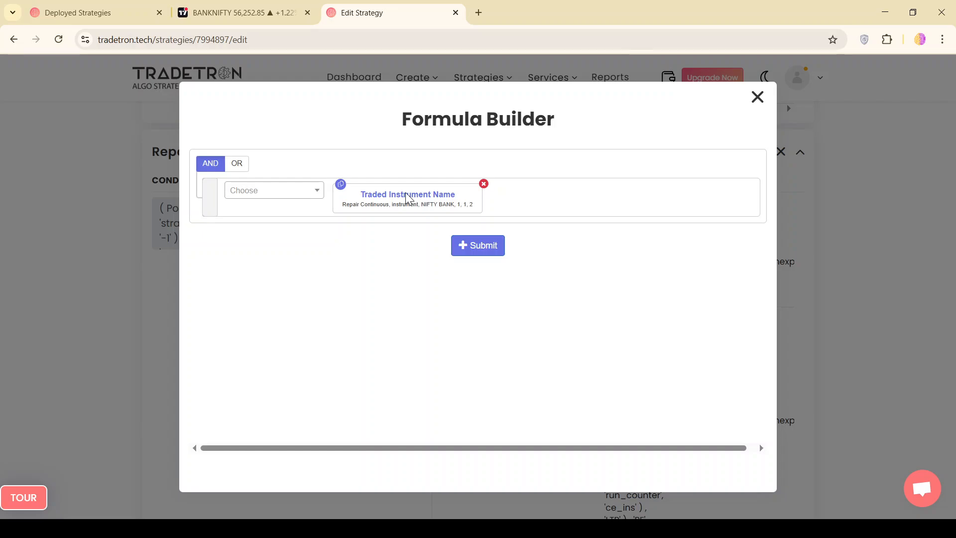
pyautogui.click(405, 195)
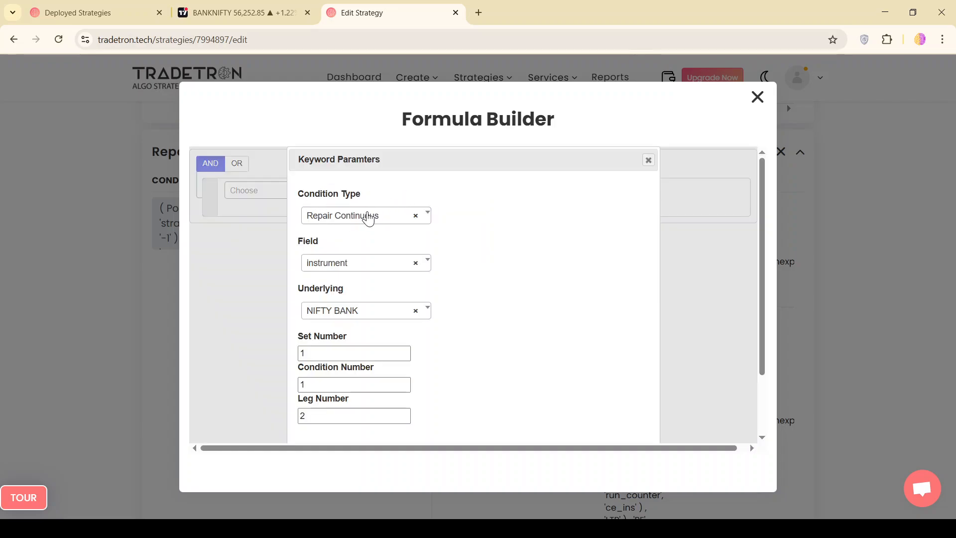
pyautogui.click(369, 216)
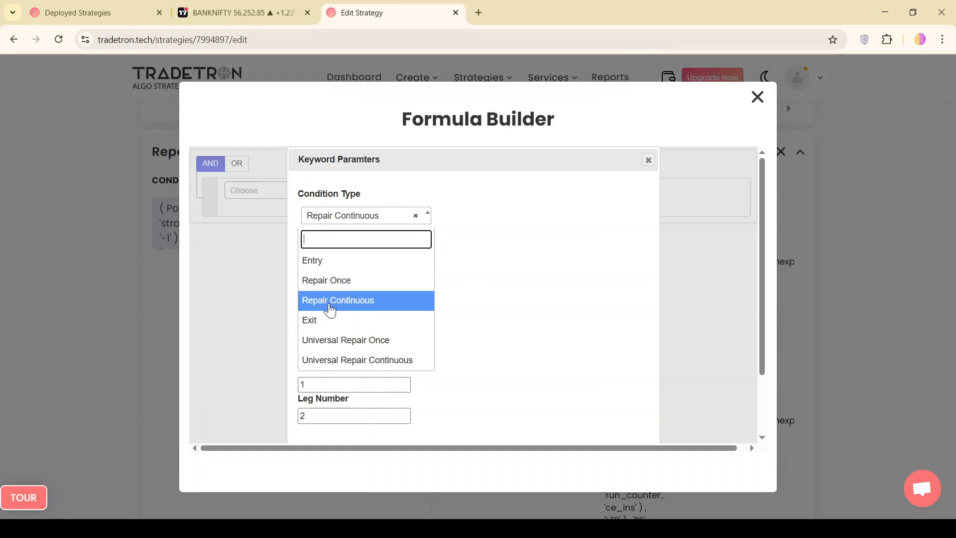
pyautogui.click(473, 310)
pyautogui.scroll(-3, 473, 310)
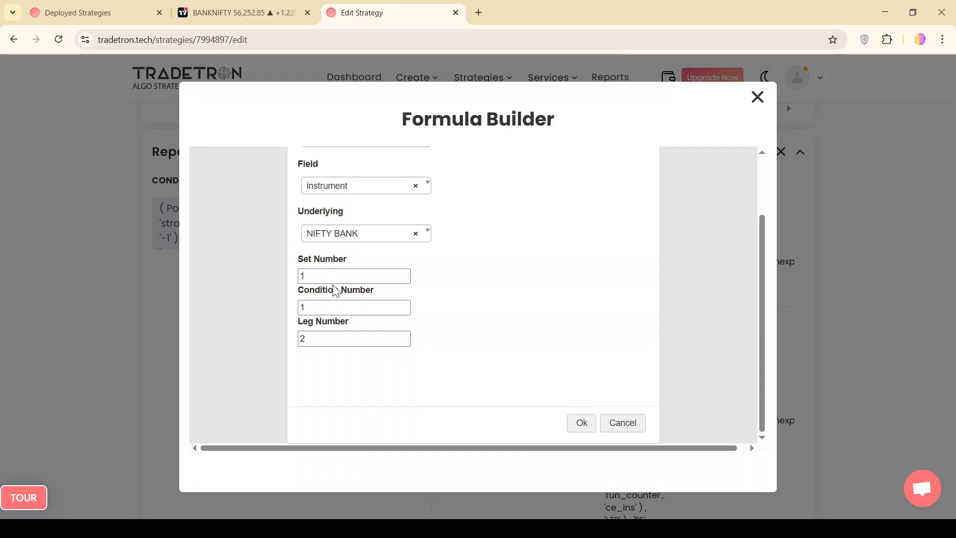
pyautogui.moveTo(306, 274); pyautogui.dragTo(292, 276)
pyautogui.moveTo(328, 309); pyautogui.dragTo(288, 349)
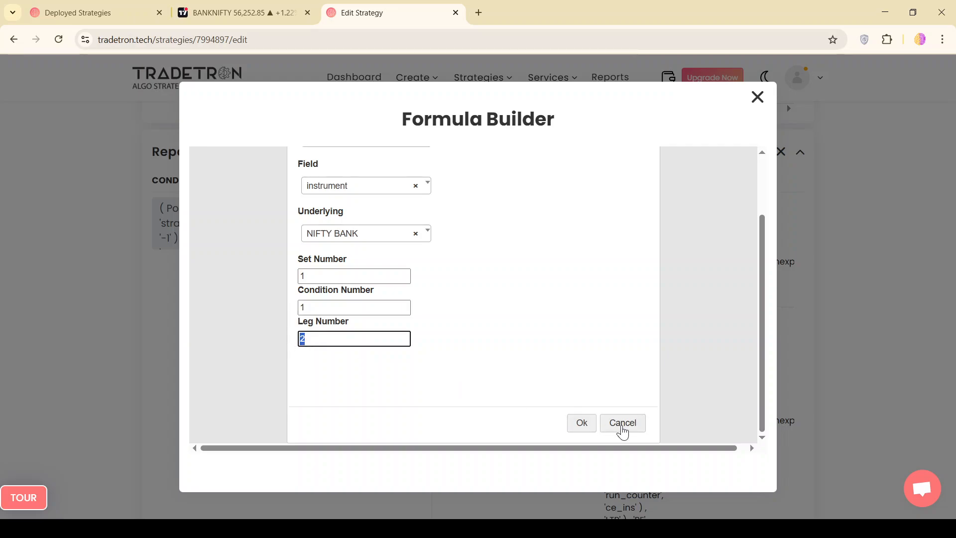
pyautogui.click(623, 431)
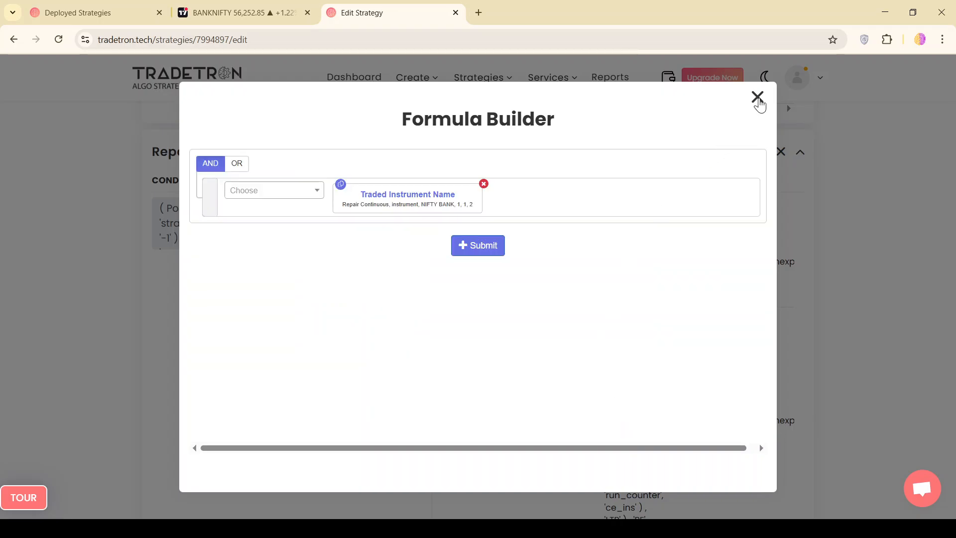
pyautogui.click(758, 99)
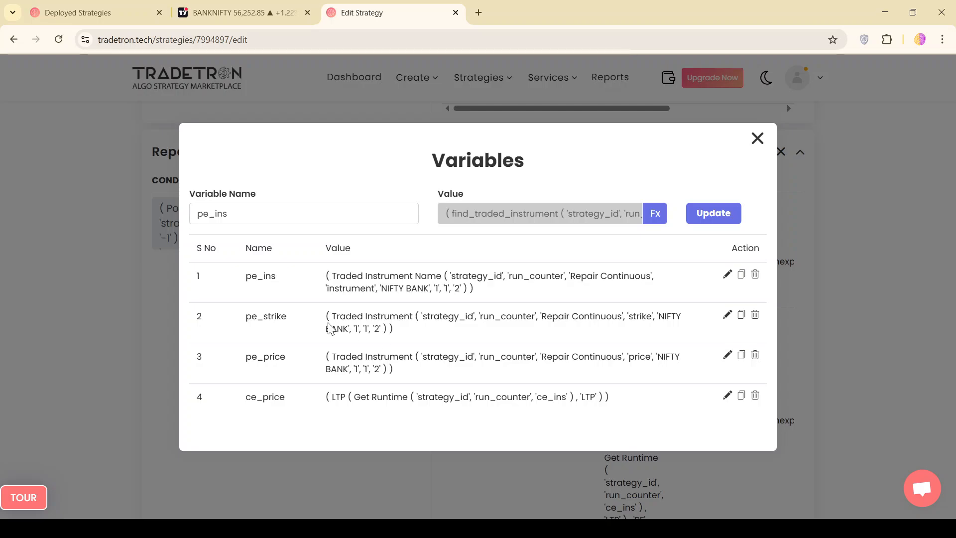
# Review the Traded Instrument formula of the pe_strike variable and close the first repair's variables
pyautogui.moveTo(332, 316); pyautogui.dragTo(414, 316)
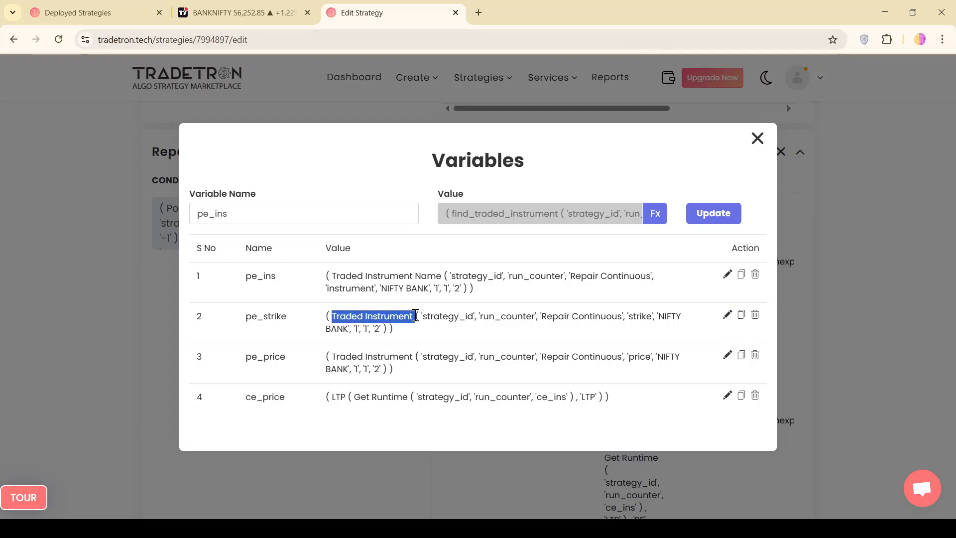
pyautogui.moveTo(542, 316); pyautogui.dragTo(406, 337)
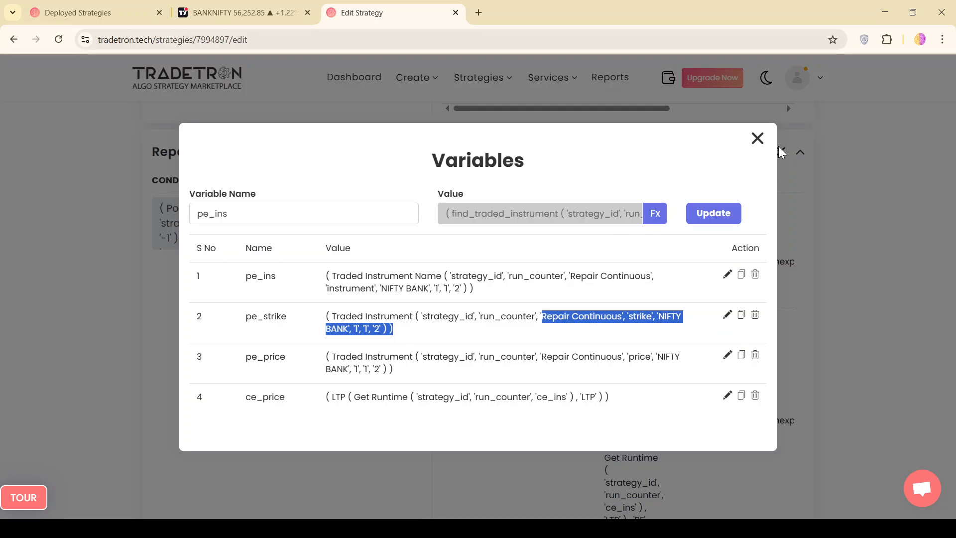
pyautogui.click(757, 139)
# Examine the first Repair Continuous block's set and repair label and its positions alongside the entry positions above it
pyautogui.scroll(1, 342, 314)
pyautogui.scroll(1, 342, 313)
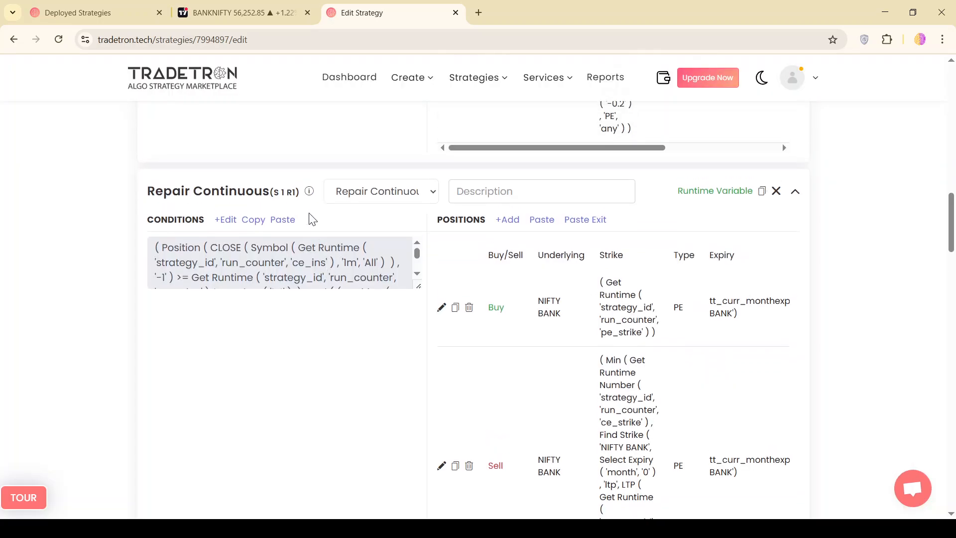
pyautogui.moveTo(288, 190); pyautogui.dragTo(291, 189)
pyautogui.scroll(-2, 539, 299)
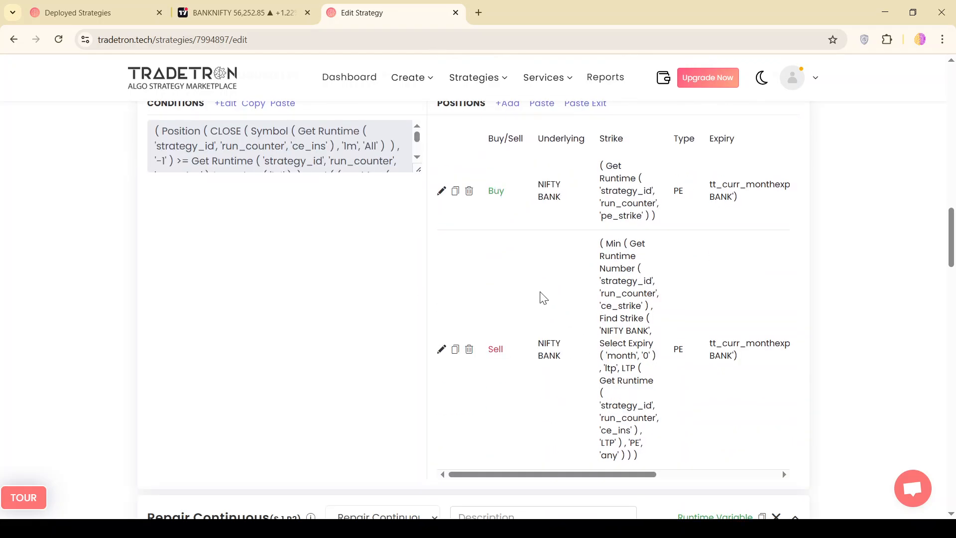
pyautogui.scroll(15, 378, 318)
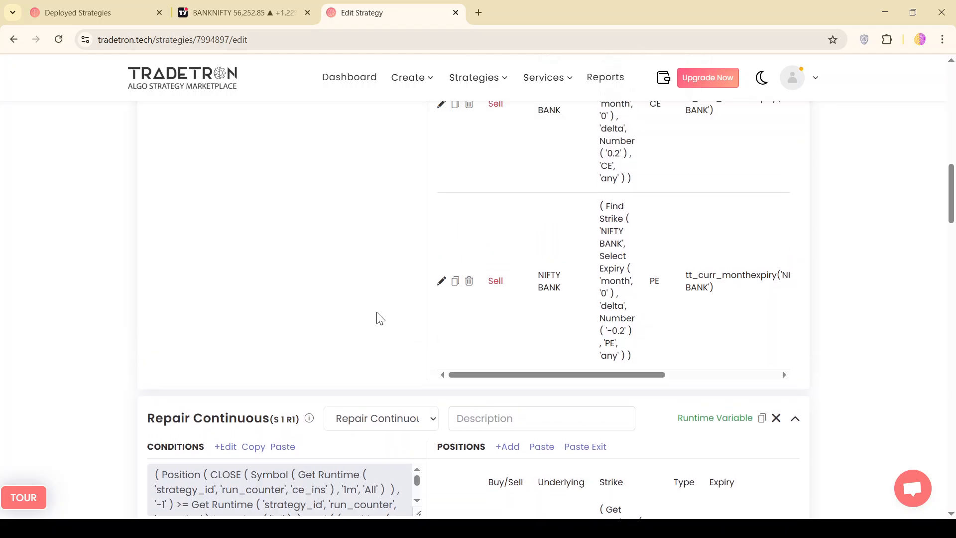
pyautogui.scroll(-6, 380, 318)
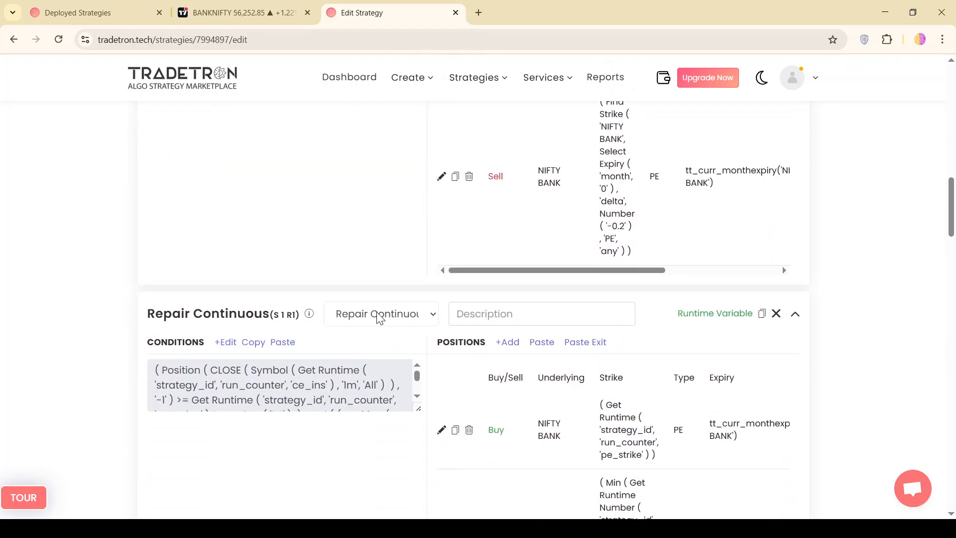
pyautogui.scroll(-4, 380, 318)
pyautogui.scroll(1, 380, 317)
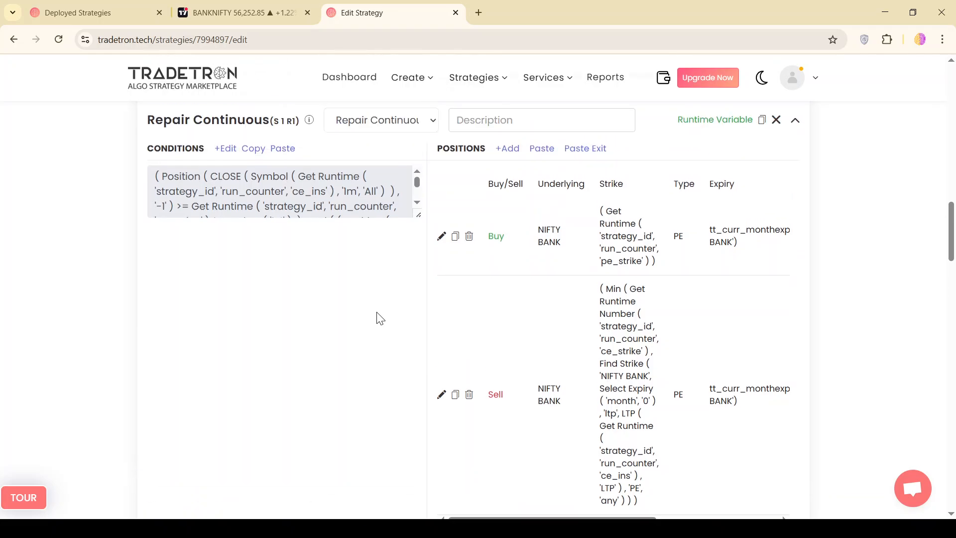
# Review the conditions of the second Repair Continuous block (S 1 R2) and close them without changes
pyautogui.scroll(-5, 380, 318)
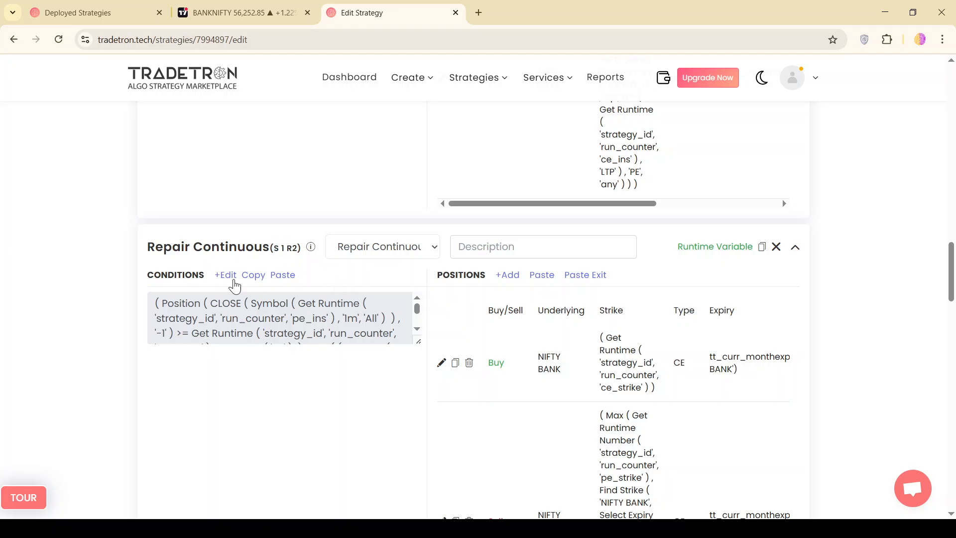
pyautogui.click(233, 280)
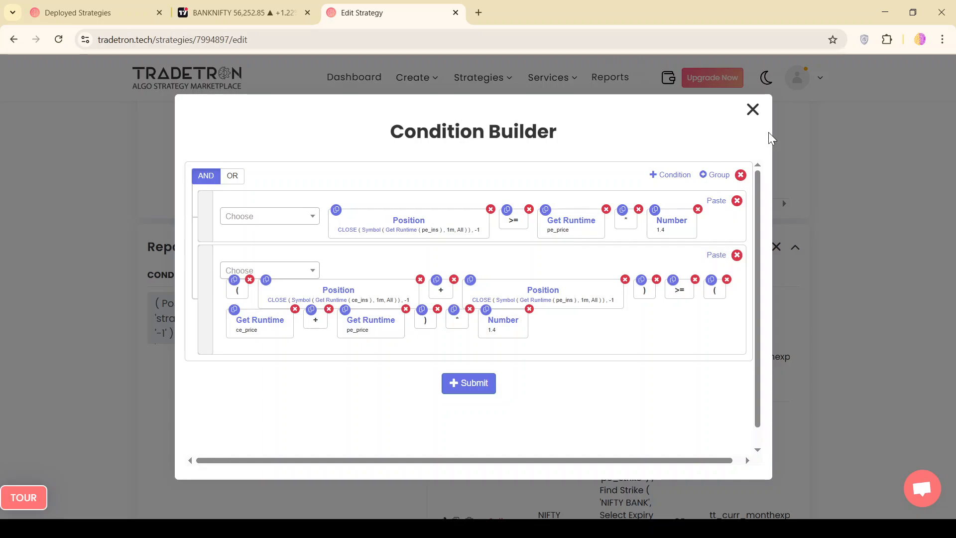
pyautogui.click(753, 109)
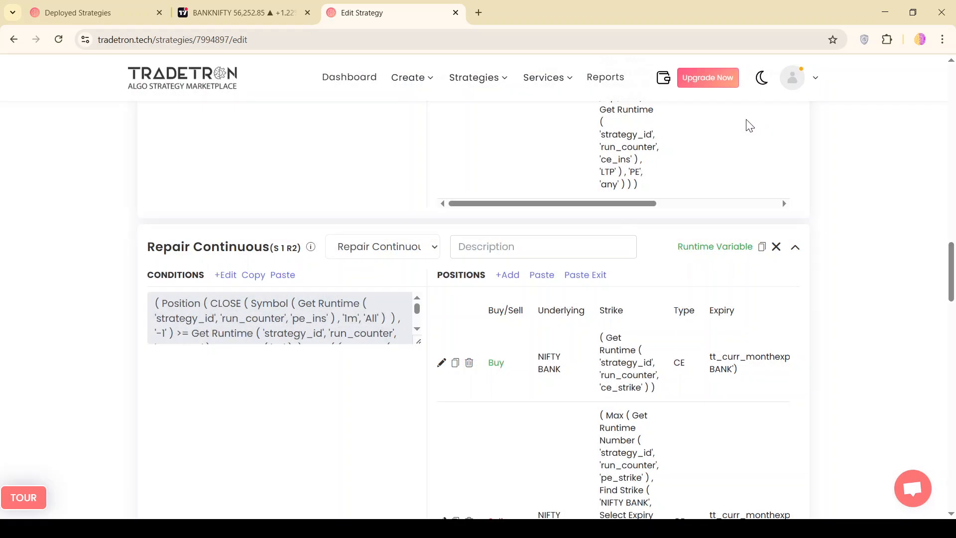
# Review the second repair's Buy and Sell CE positions and its runtime variables, leaving everything unchanged
pyautogui.scroll(-3, 655, 216)
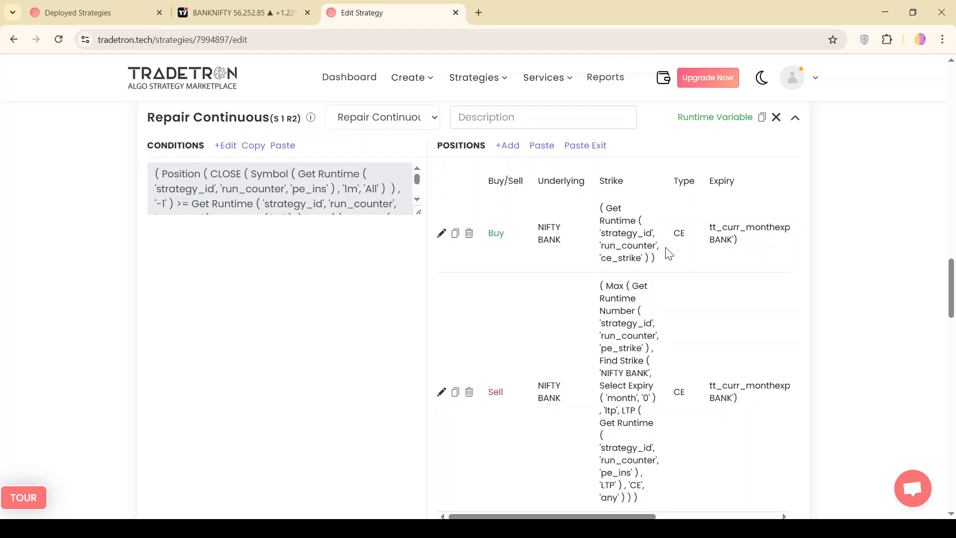
pyautogui.scroll(-1, 669, 254)
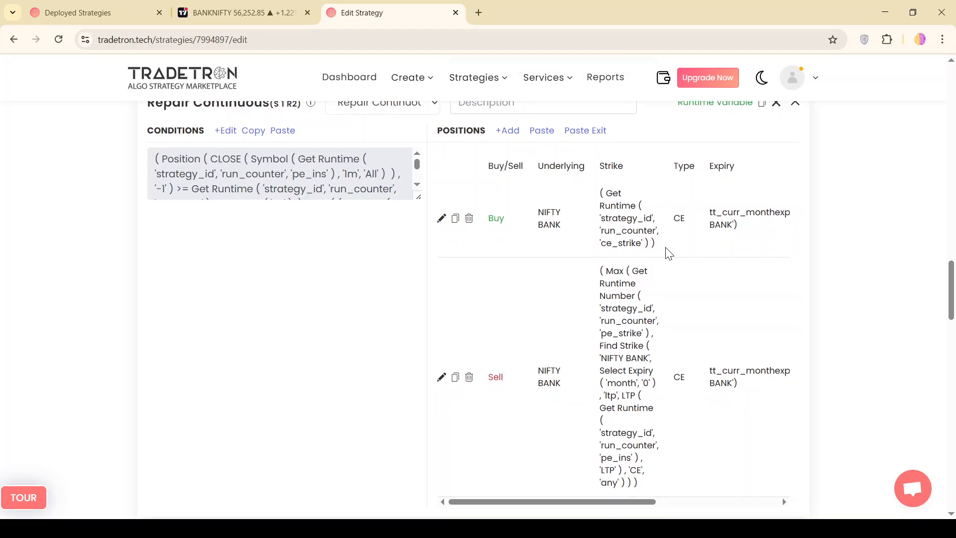
pyautogui.scroll(1, 668, 254)
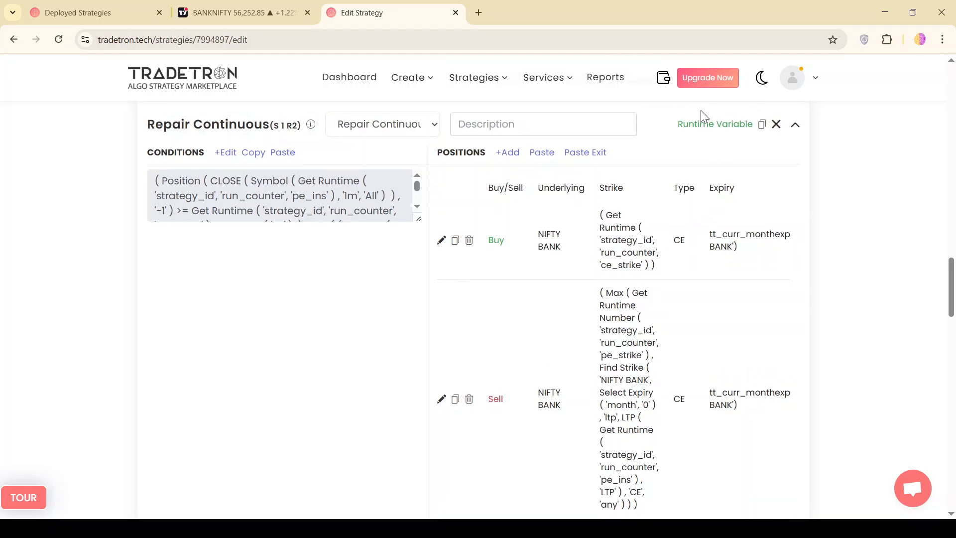
pyautogui.click(703, 132)
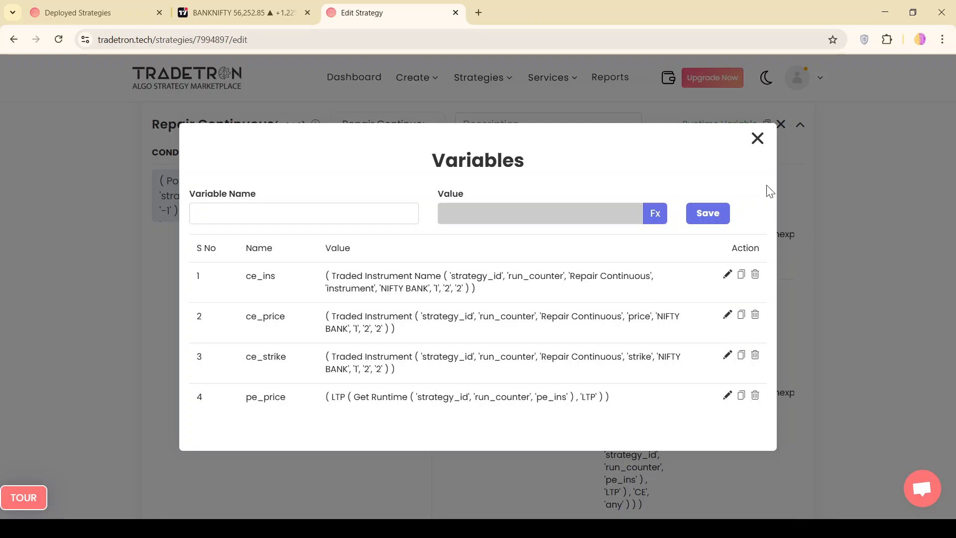
pyautogui.click(760, 143)
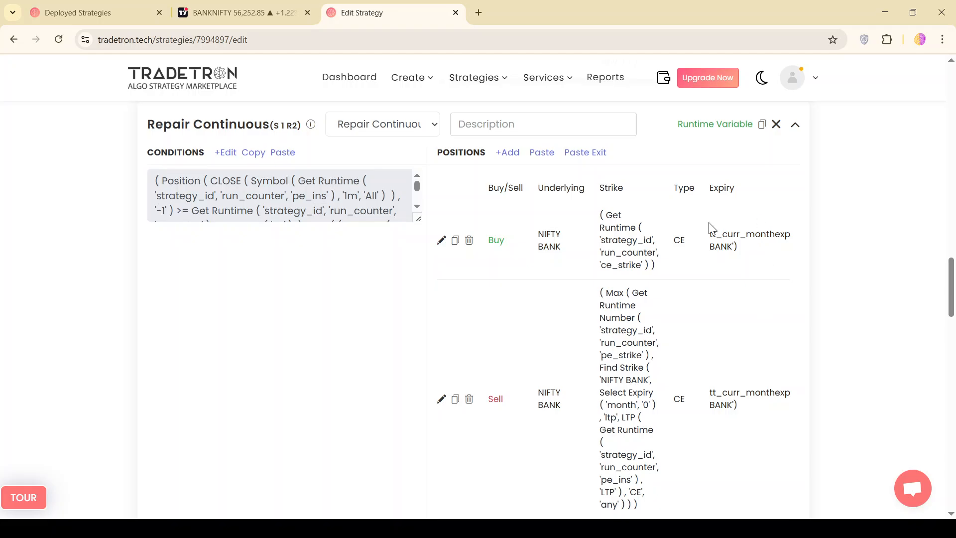
# Compare the conditions and positions of both Repair Continuous blocks (S 1 R1 and S 1 R2) with the entry positions above them
pyautogui.scroll(1, 853, 297)
pyautogui.scroll(6, 853, 297)
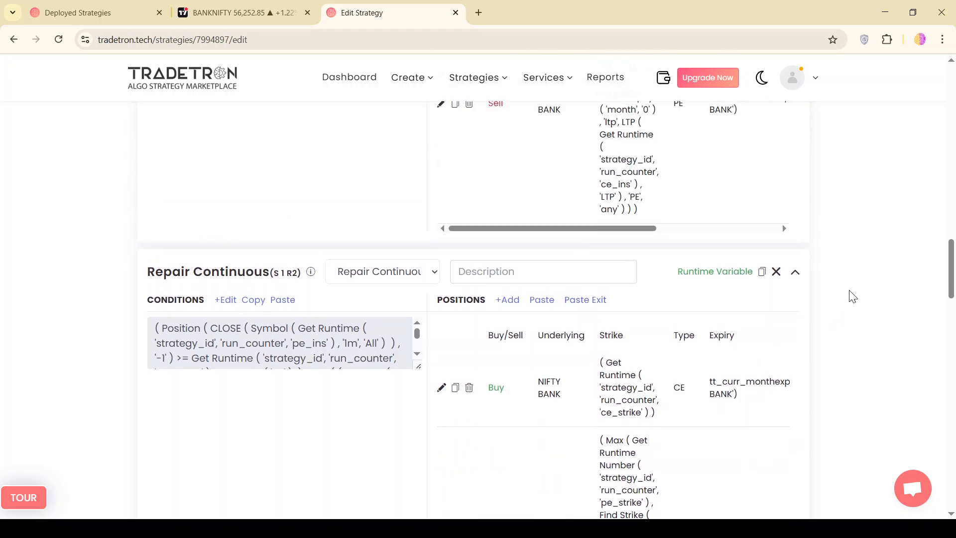
pyautogui.scroll(3, 852, 296)
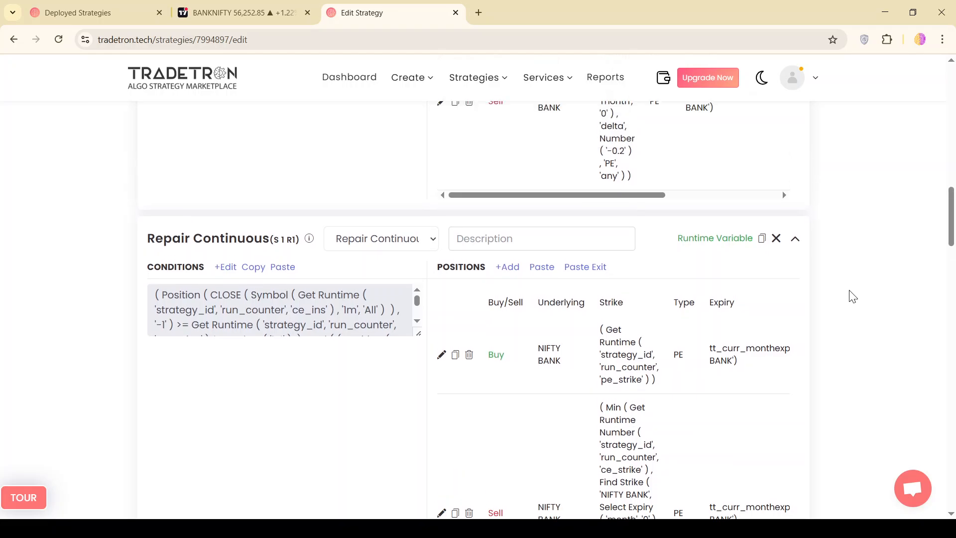
pyautogui.scroll(-7, 853, 296)
pyautogui.scroll(2, 782, 377)
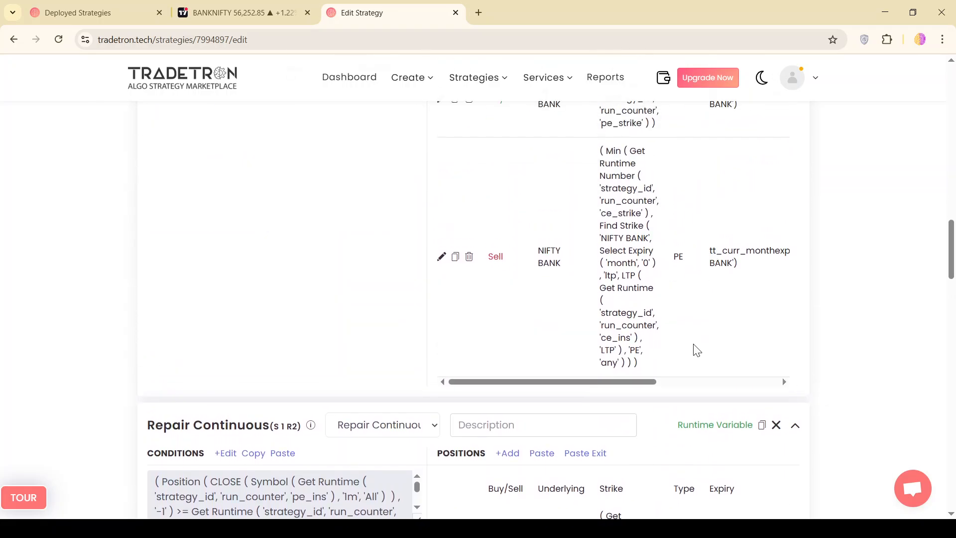
pyautogui.scroll(3, 695, 350)
pyautogui.scroll(-8, 696, 350)
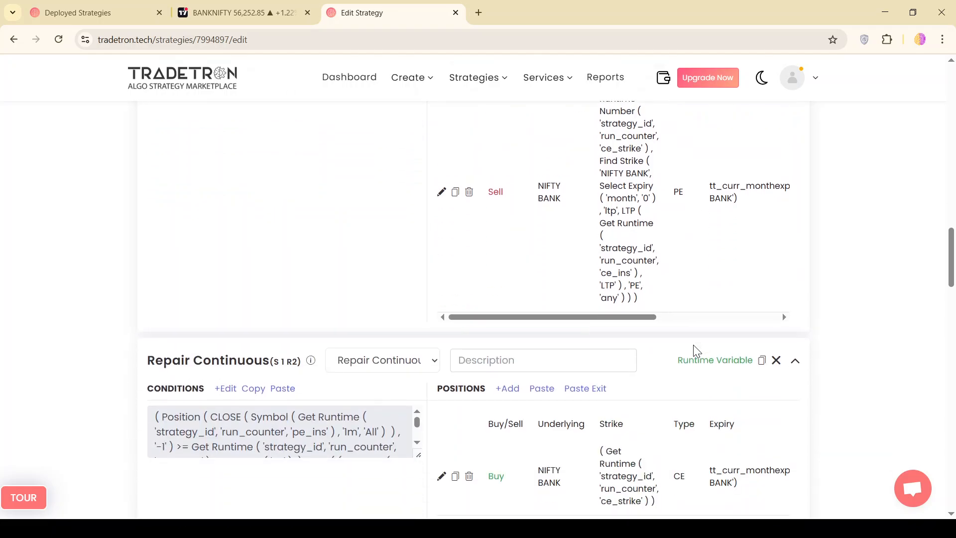
pyautogui.scroll(-7, 697, 351)
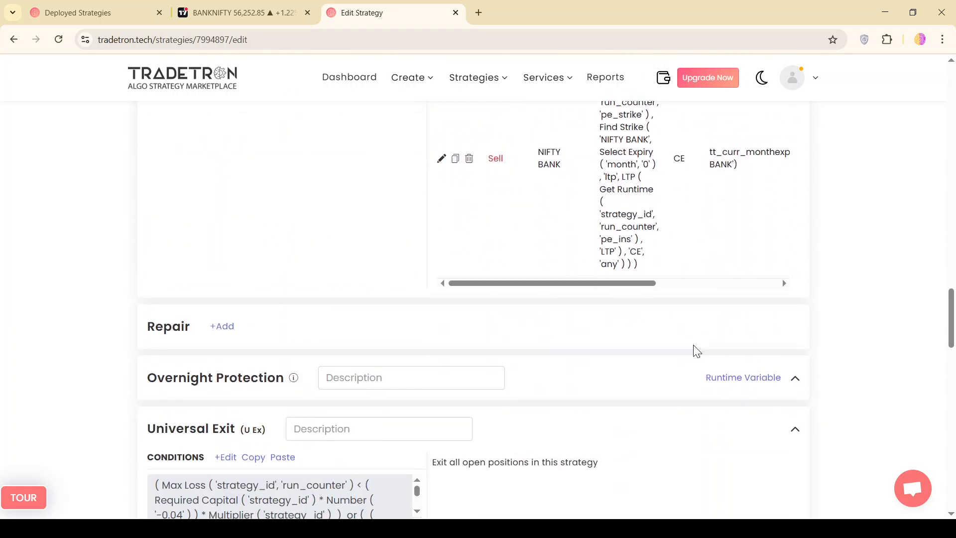
pyautogui.scroll(-1, 696, 351)
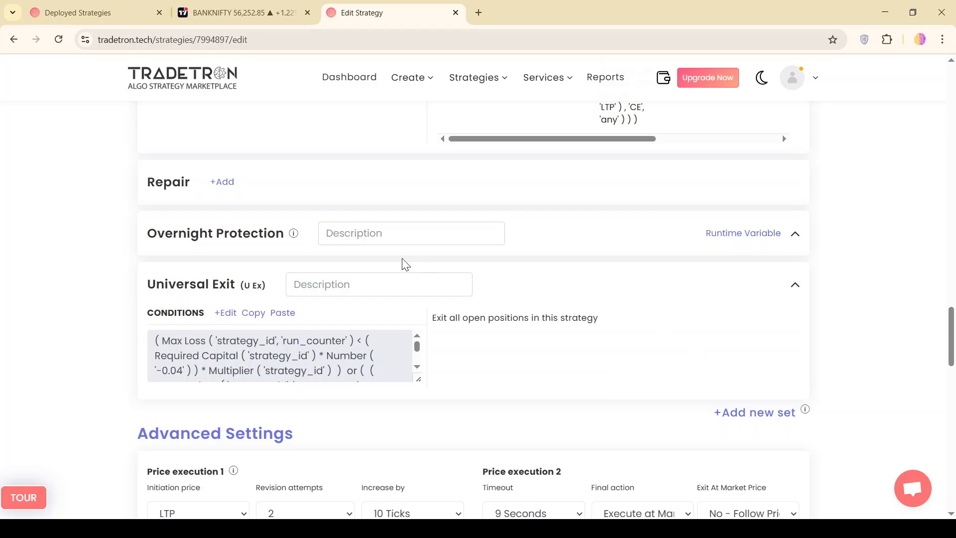
pyautogui.scroll(15, 382, 308)
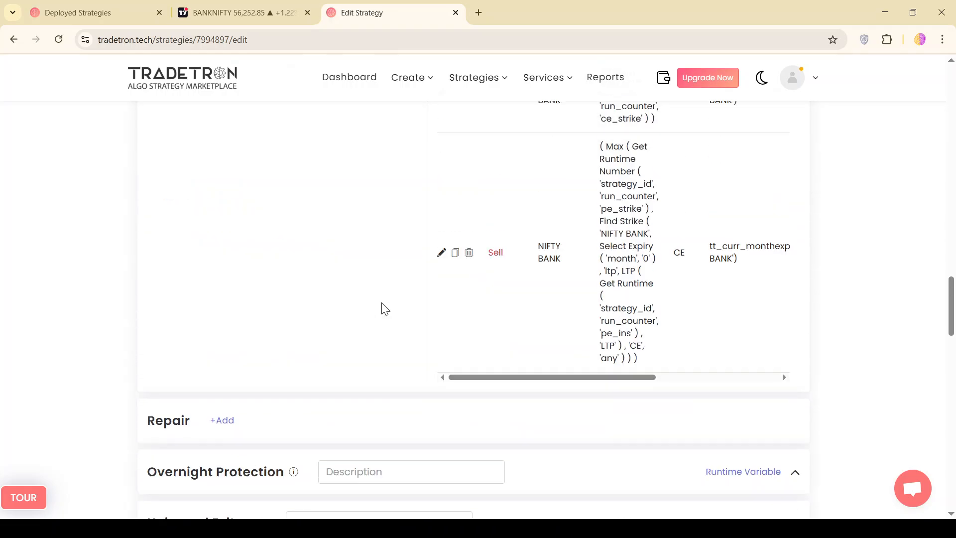
pyautogui.scroll(10, 382, 333)
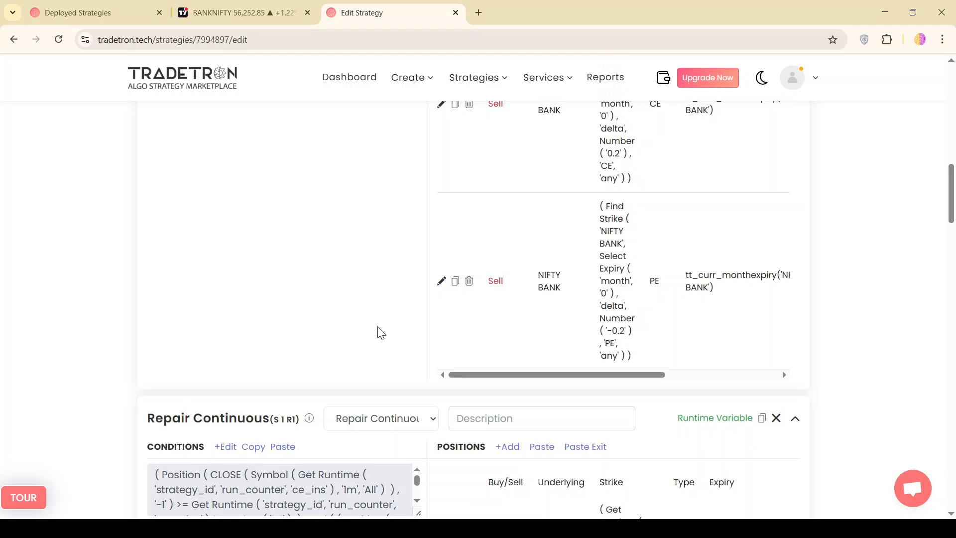
pyautogui.scroll(-8, 73, 447)
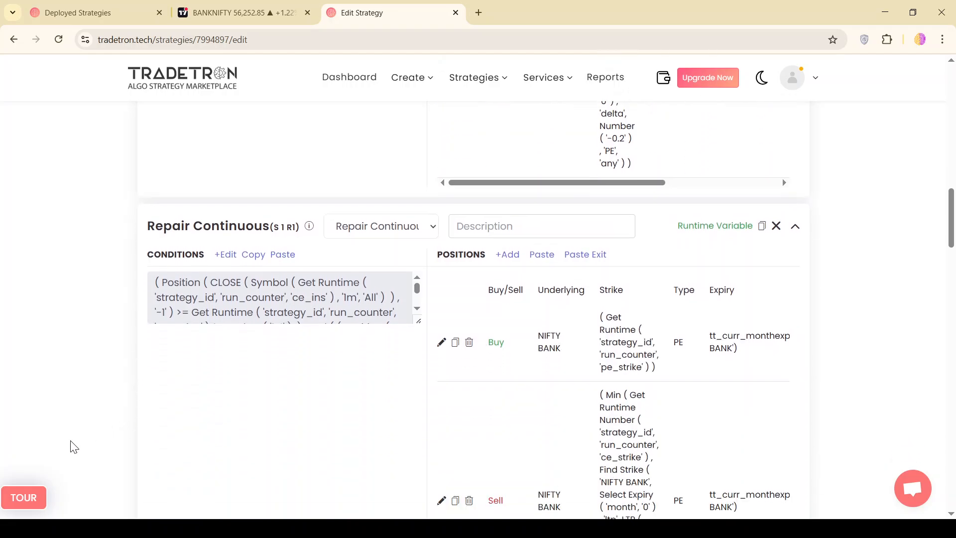
pyautogui.scroll(-12, 74, 446)
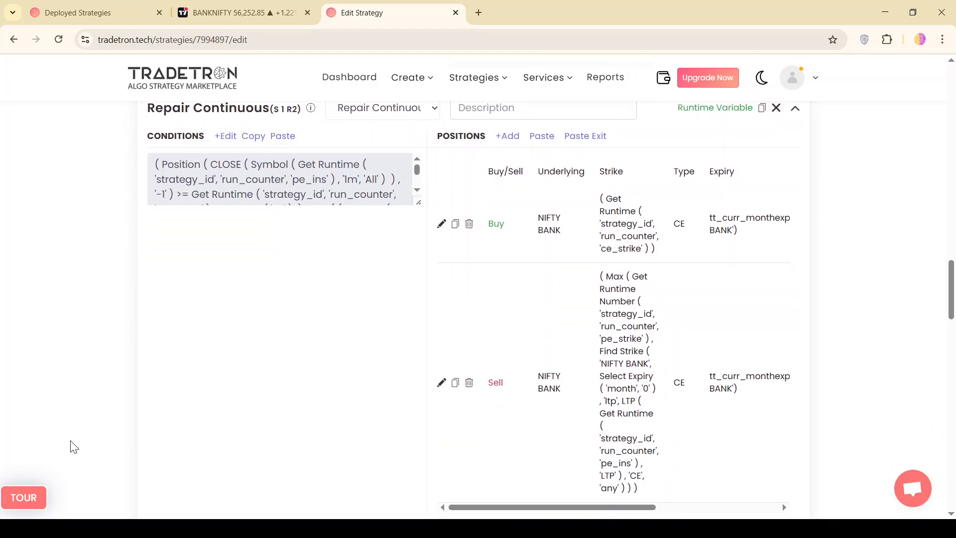
# Open the Universal Exit conditions and review the Max Loss rule, the equal-strike premium rule and the monthly expiry rule
pyautogui.scroll(-3, 74, 447)
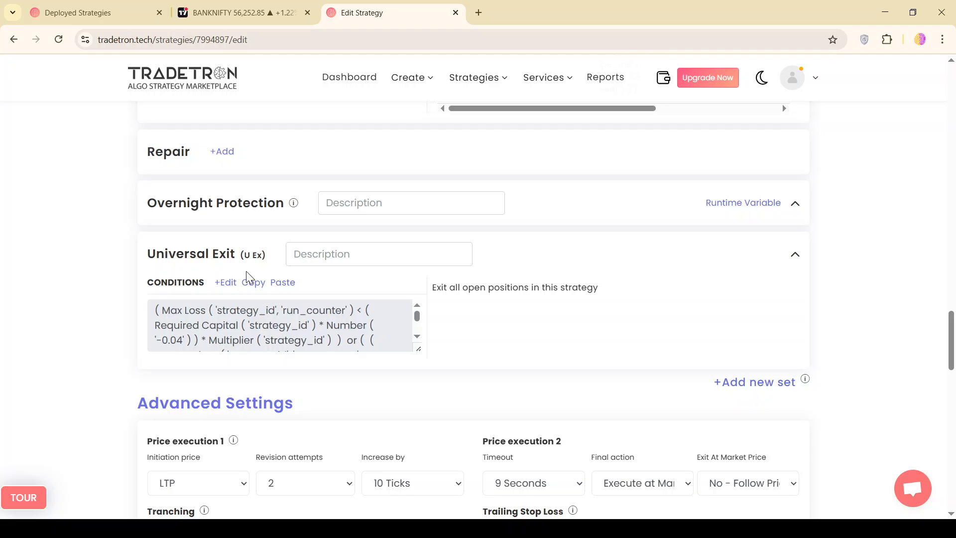
pyautogui.click(248, 285)
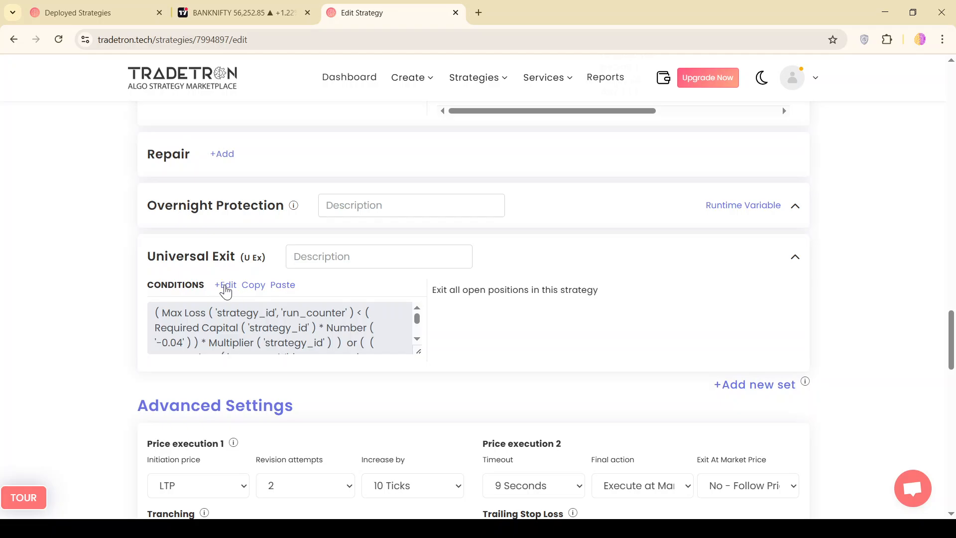
pyautogui.click(226, 288)
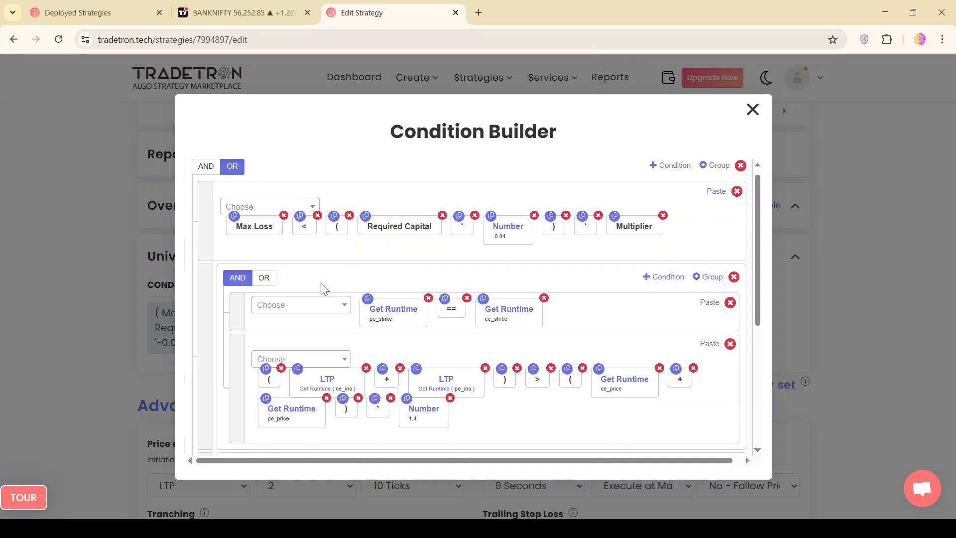
pyautogui.scroll(-5, 324, 289)
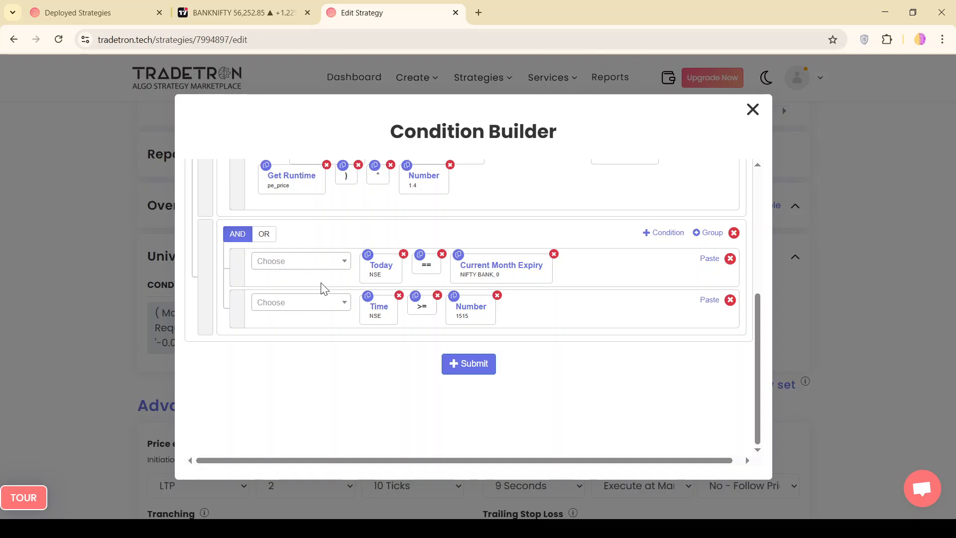
pyautogui.scroll(5, 324, 289)
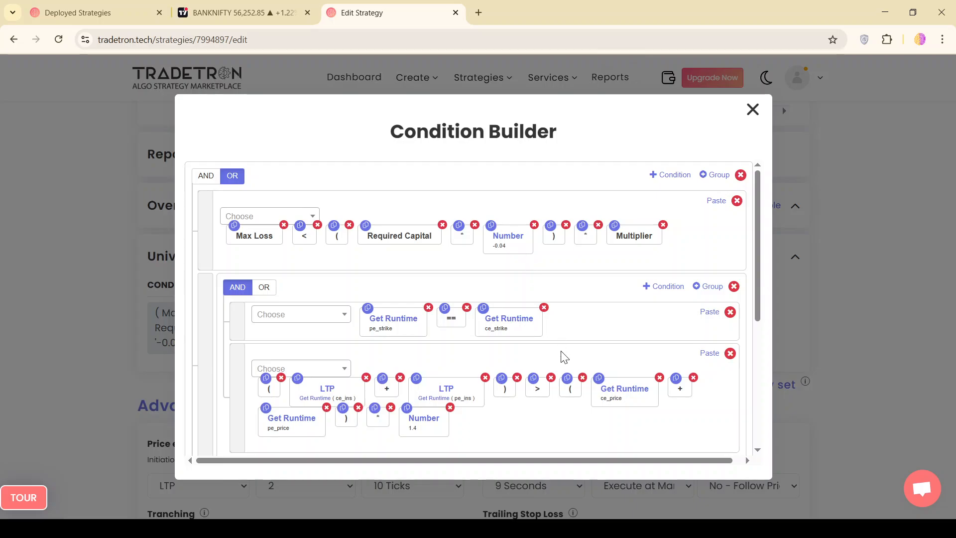
pyautogui.scroll(-1, 562, 356)
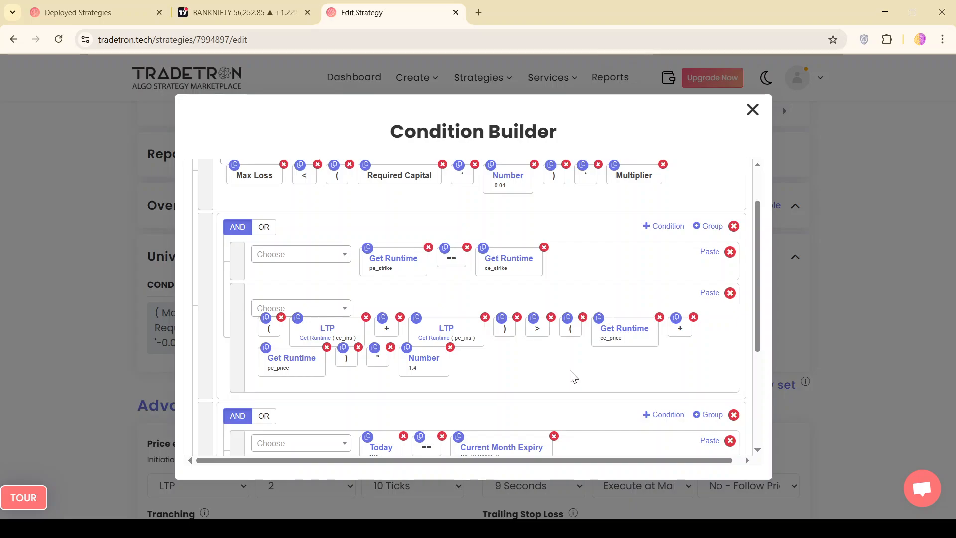
pyautogui.scroll(-3, 571, 377)
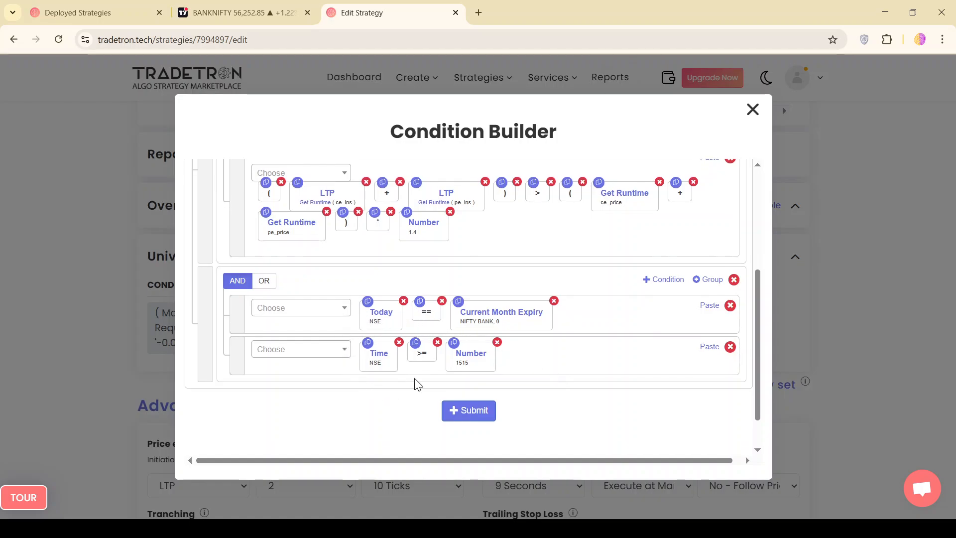
pyautogui.scroll(5, 356, 329)
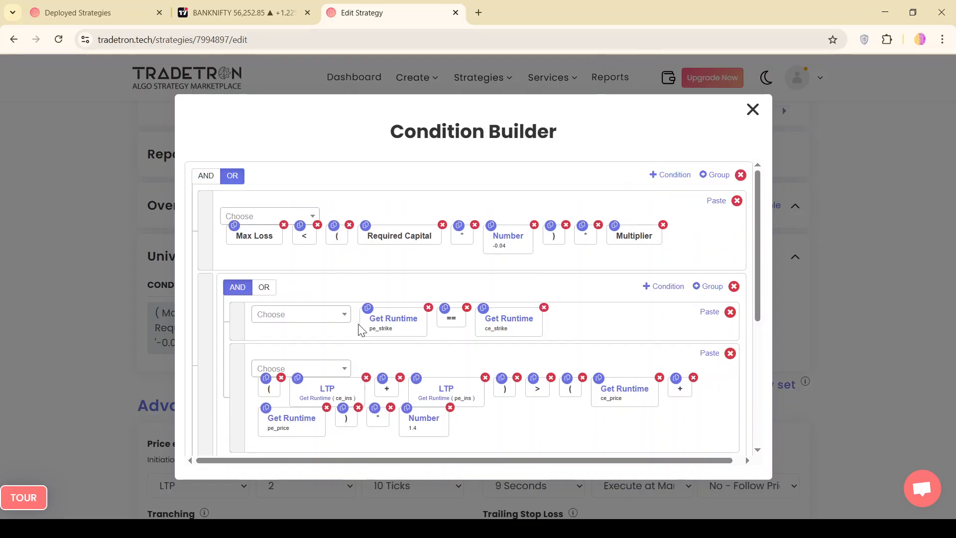
# Examine how OR joins the Universal Exit's three alternatives and how AND joins the conditions inside each nested group
pyautogui.scroll(-6, 358, 326)
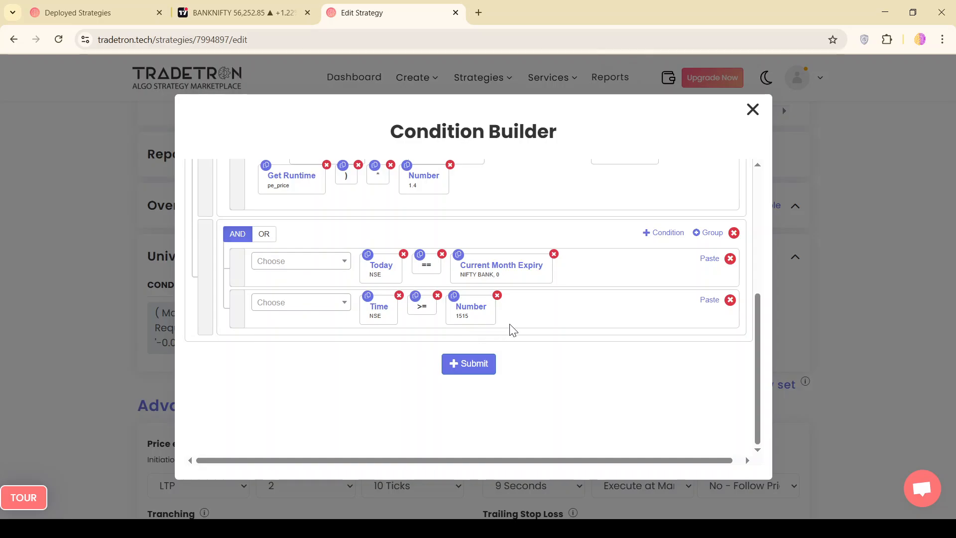
pyautogui.scroll(5, 512, 331)
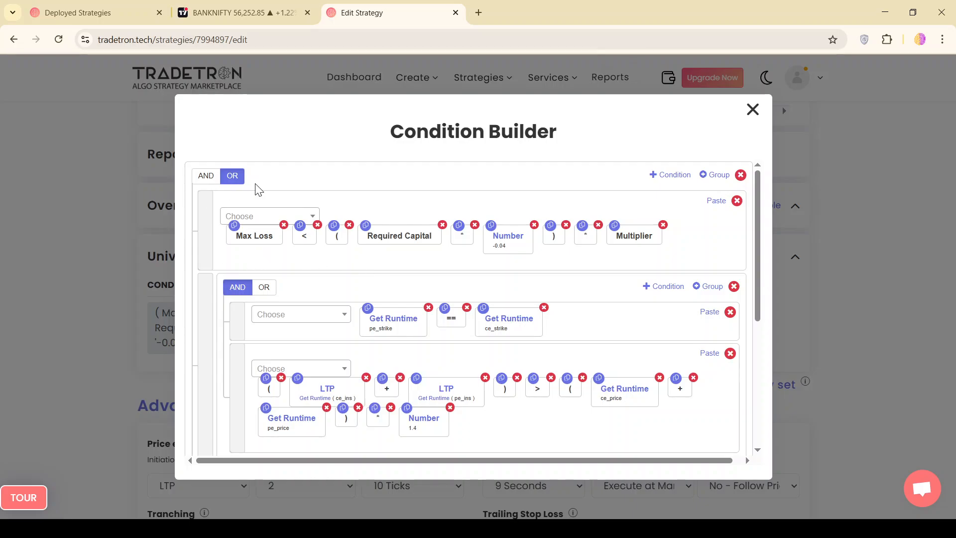
pyautogui.scroll(-5, 280, 313)
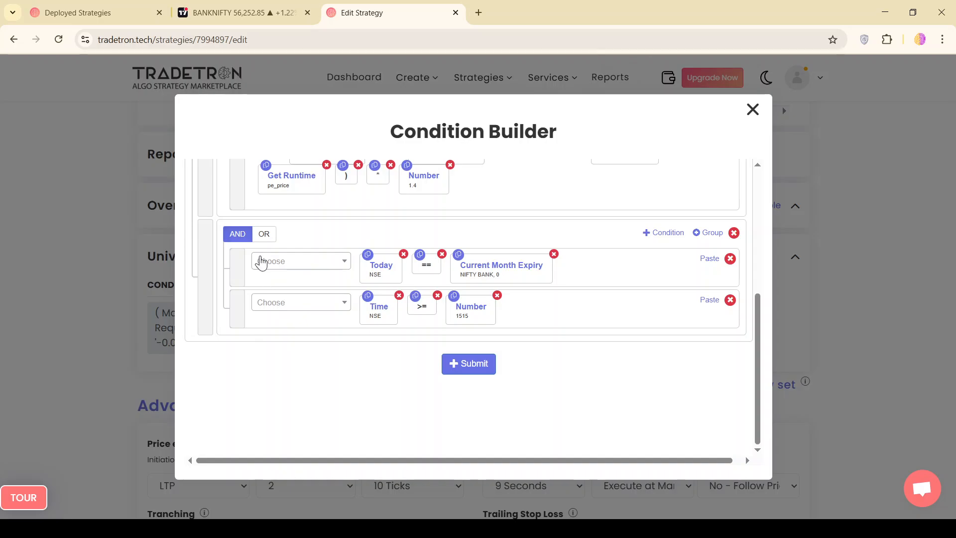
pyautogui.scroll(5, 323, 259)
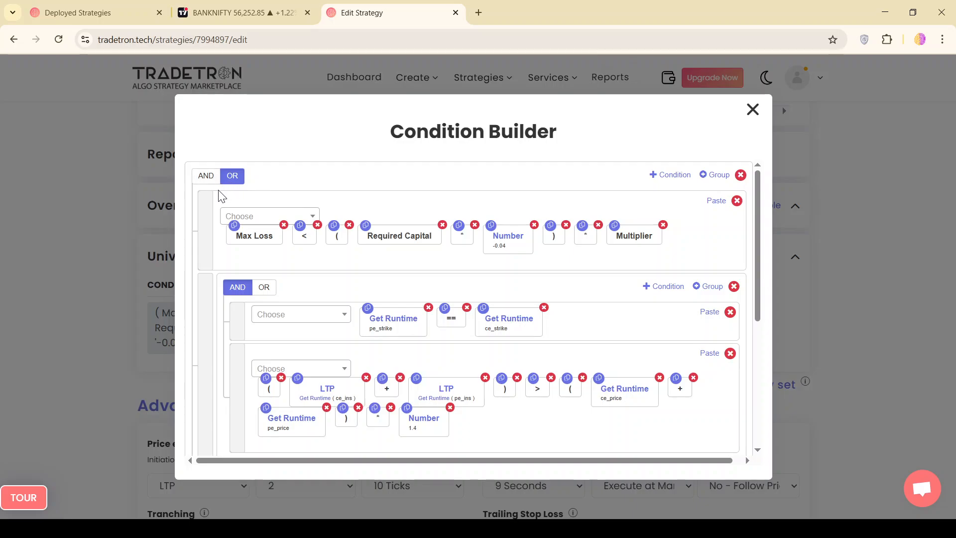
pyautogui.scroll(-2, 255, 387)
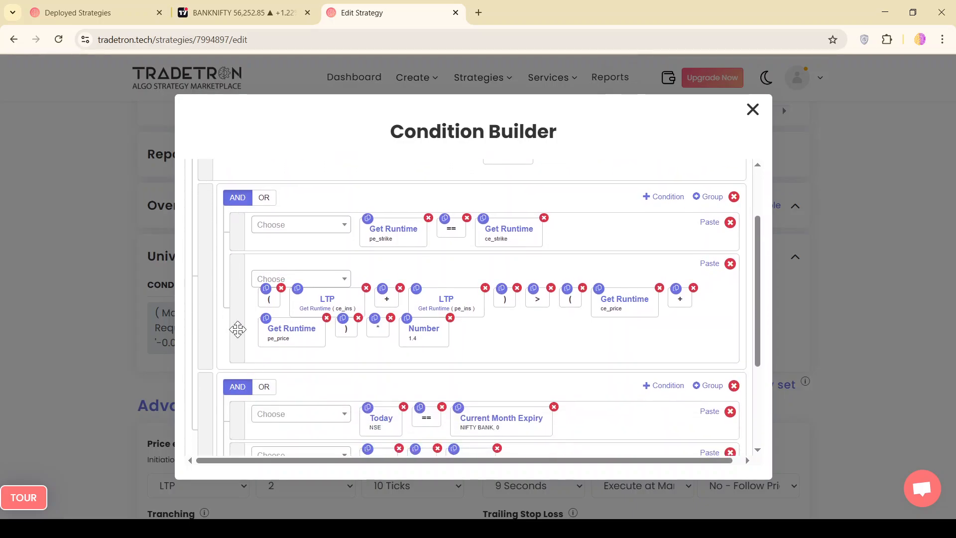
pyautogui.scroll(-2, 335, 325)
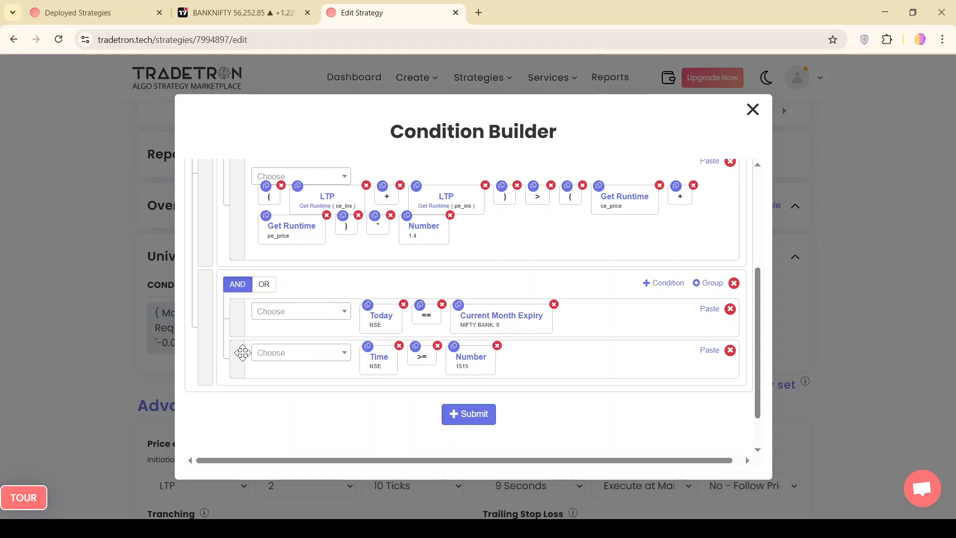
pyautogui.scroll(4, 299, 342)
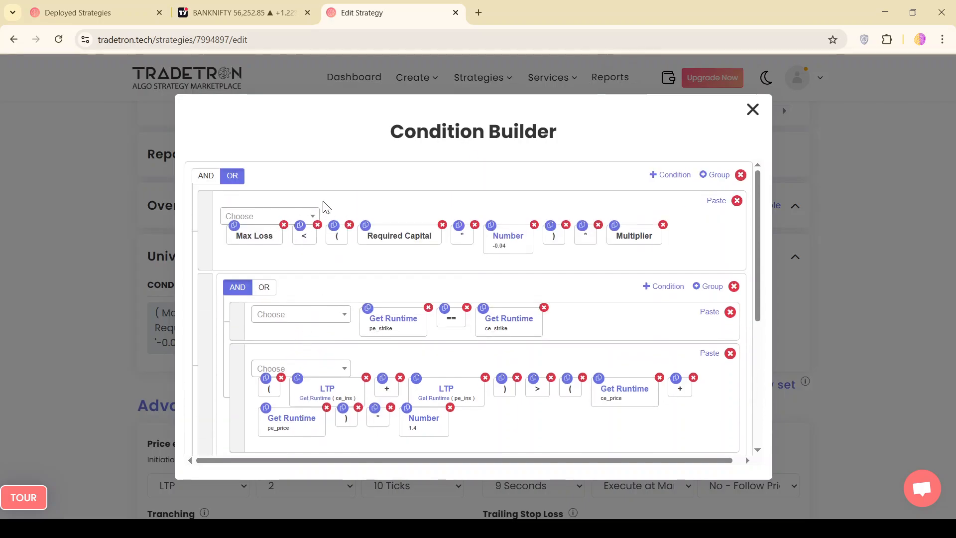
pyautogui.scroll(-4, 335, 426)
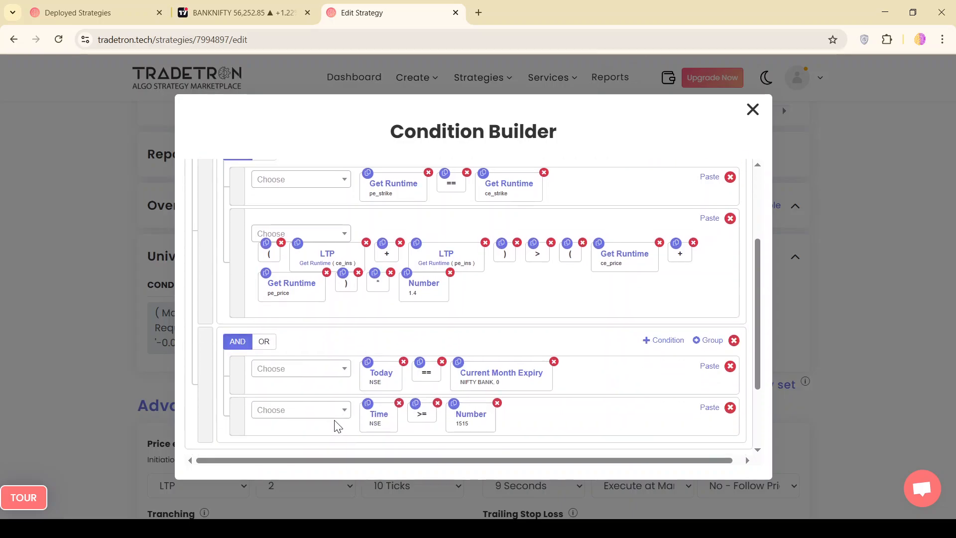
pyautogui.scroll(4, 338, 427)
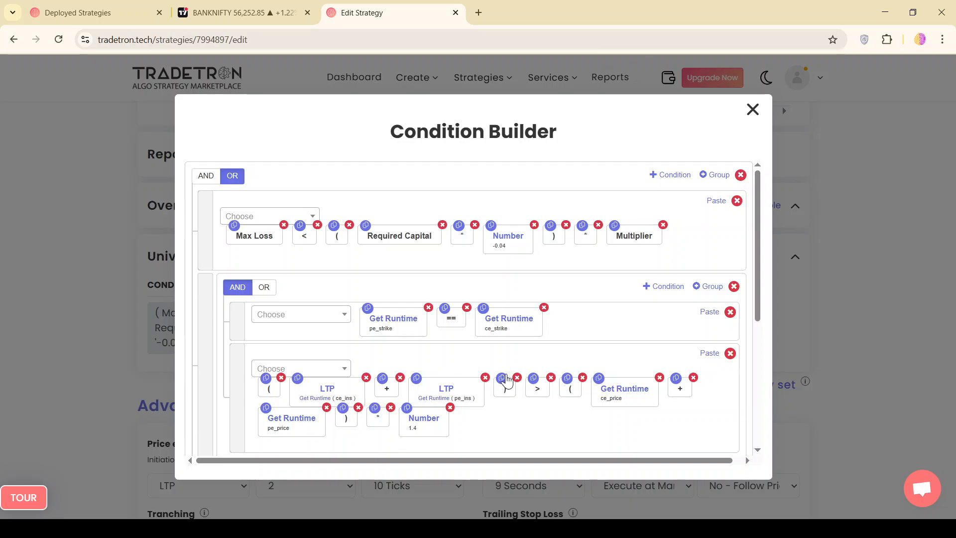
# Recheck the Universal Exit's combined CE and PE premium comparison together with its expiry date and time conditions
pyautogui.scroll(-2, 507, 381)
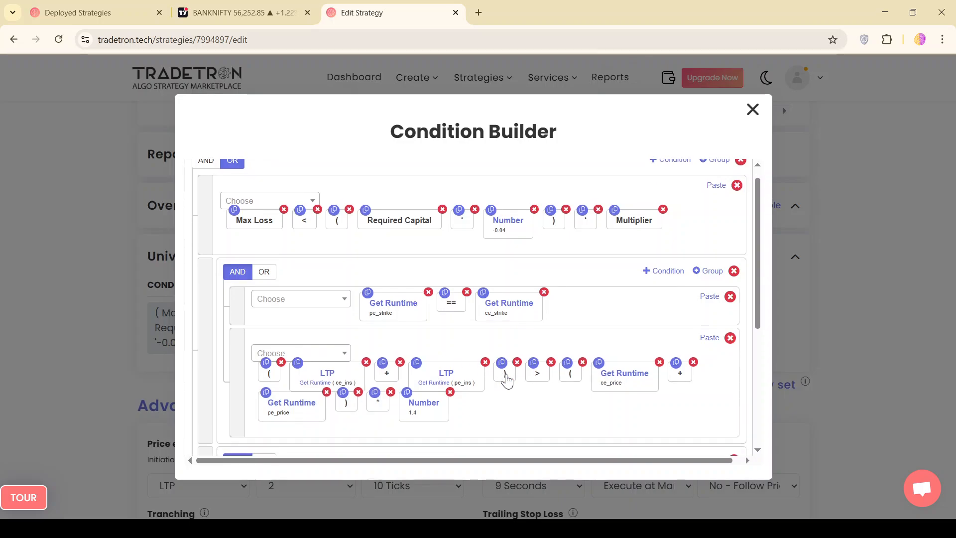
pyautogui.scroll(-2, 507, 382)
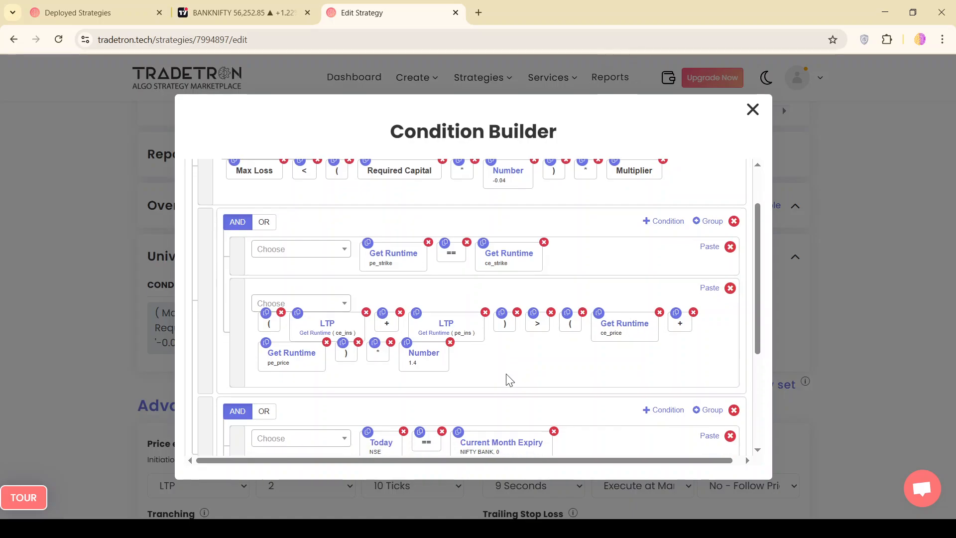
pyautogui.scroll(-3, 507, 381)
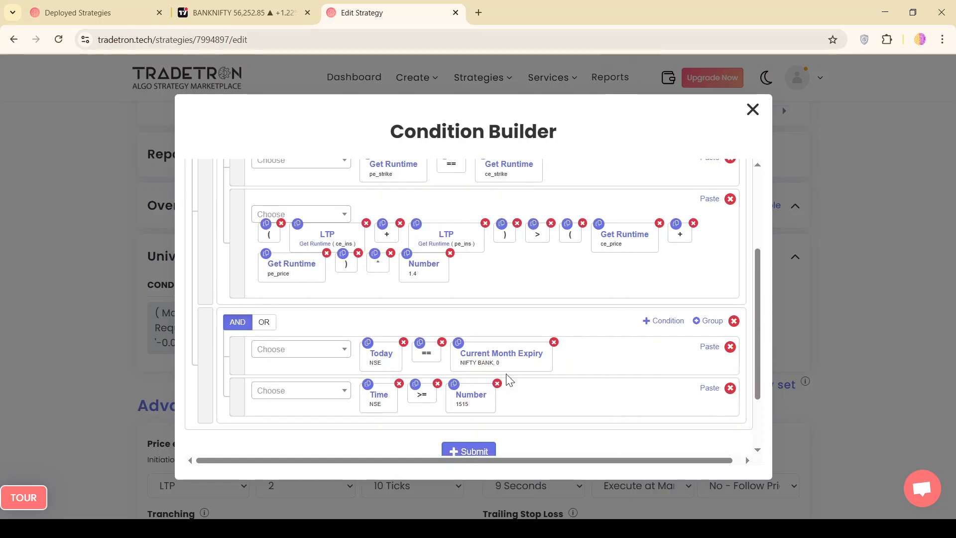
pyautogui.scroll(-3, 507, 381)
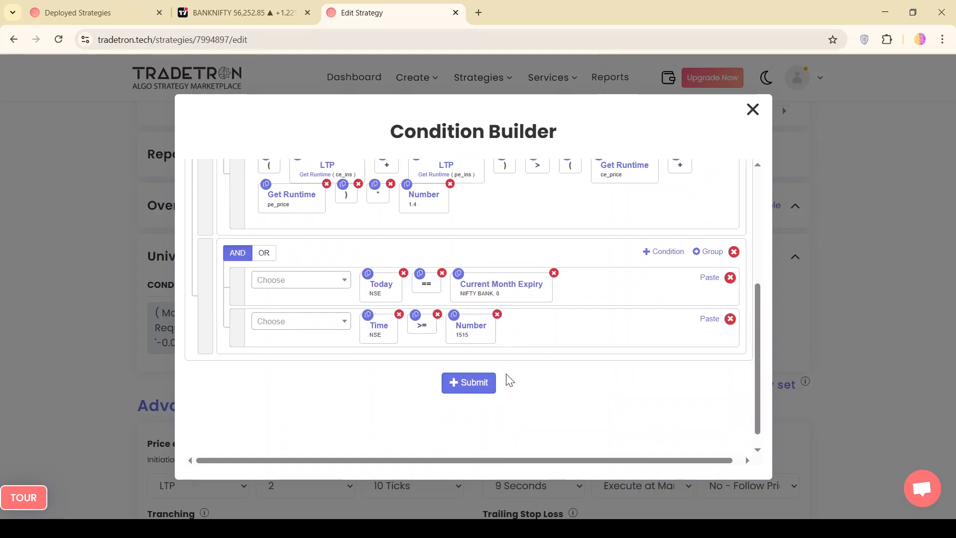
pyautogui.scroll(3, 539, 399)
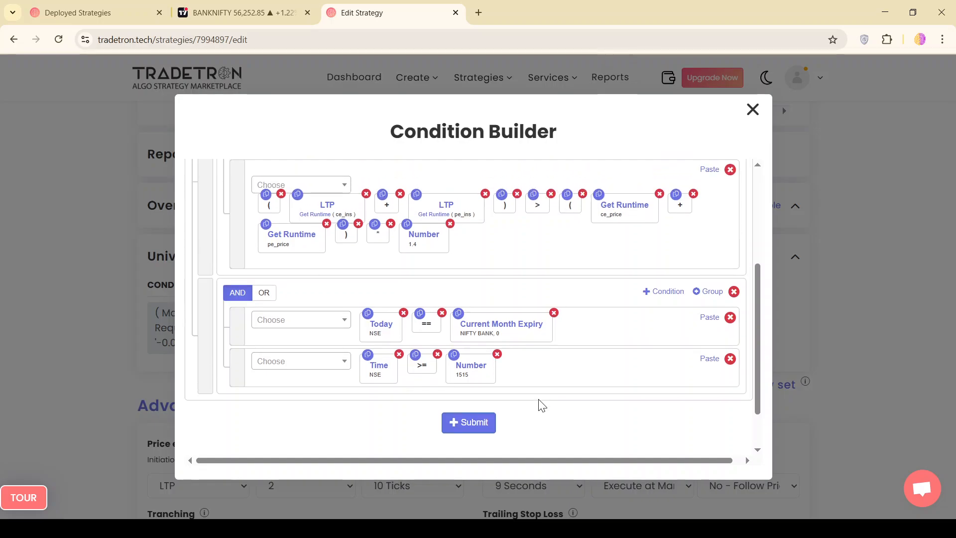
pyautogui.scroll(6, 538, 399)
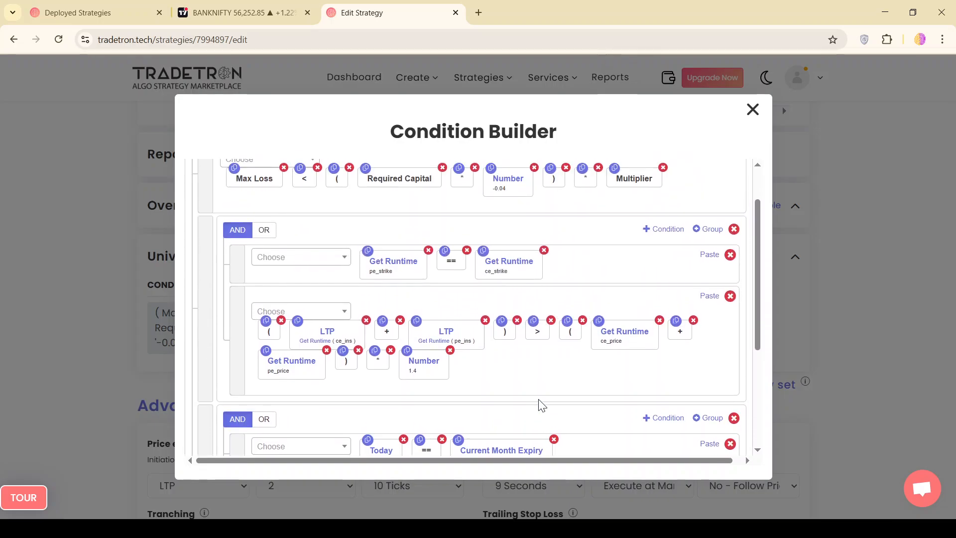
pyautogui.scroll(2, 542, 405)
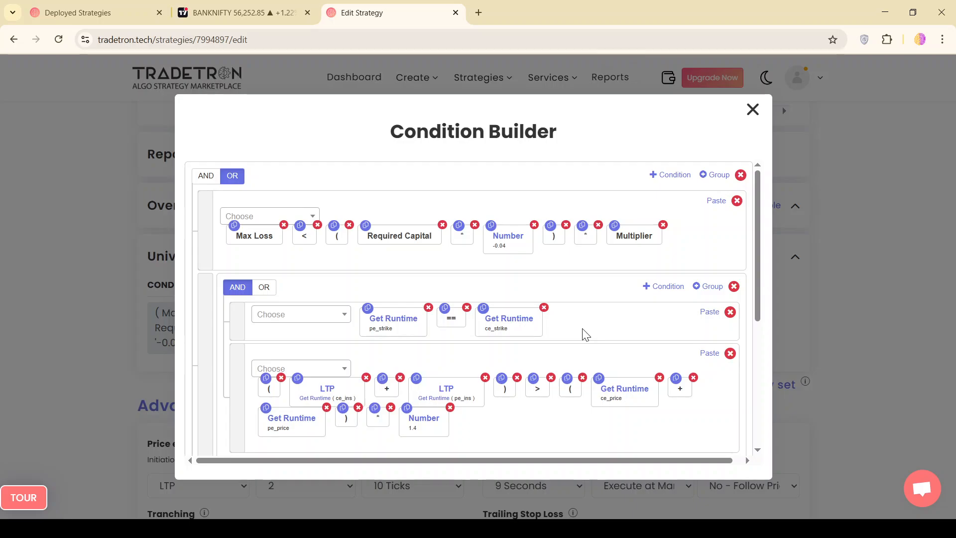
pyautogui.scroll(-5, 586, 335)
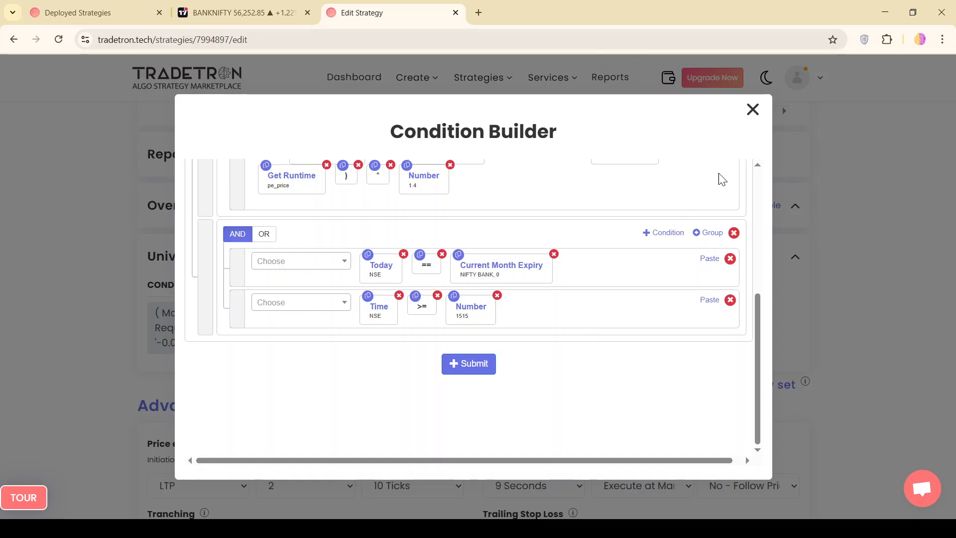
# Recheck the Max Loss rule that opens the Universal Exit conditions and close the Condition Builder
pyautogui.scroll(4, 657, 241)
pyautogui.scroll(1, 657, 241)
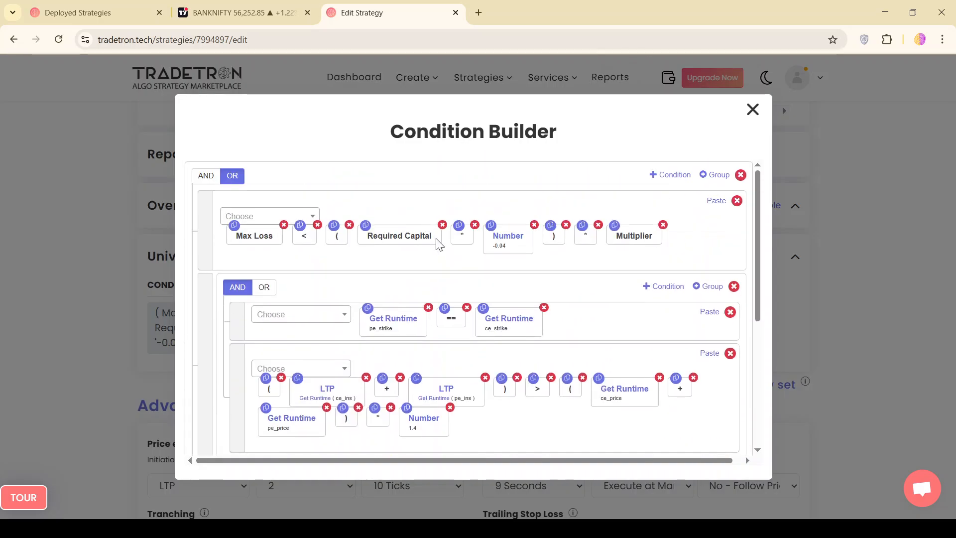
pyautogui.click(752, 109)
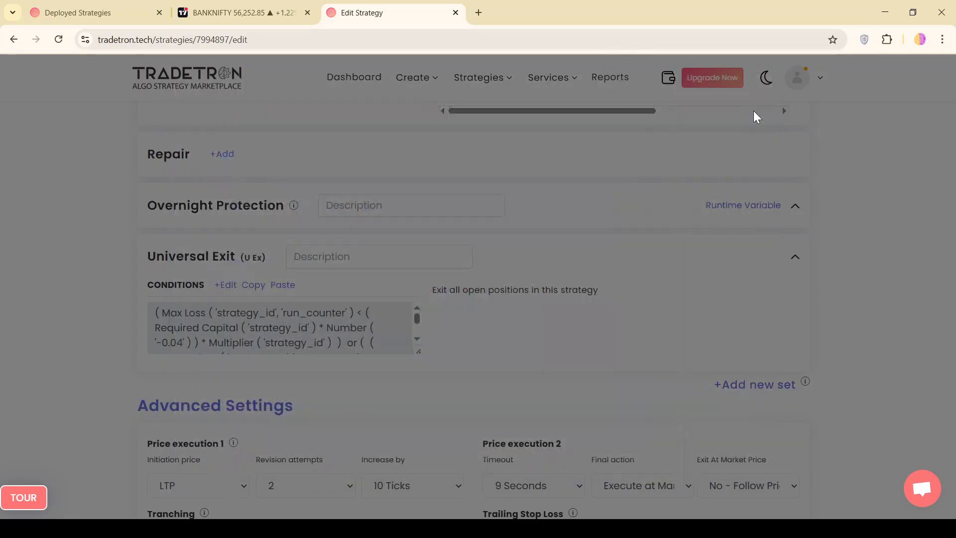
# Review the Advanced Settings for price execution, tranching and condition checks, and highlight the Capital Required amount
pyautogui.scroll(-1, 287, 393)
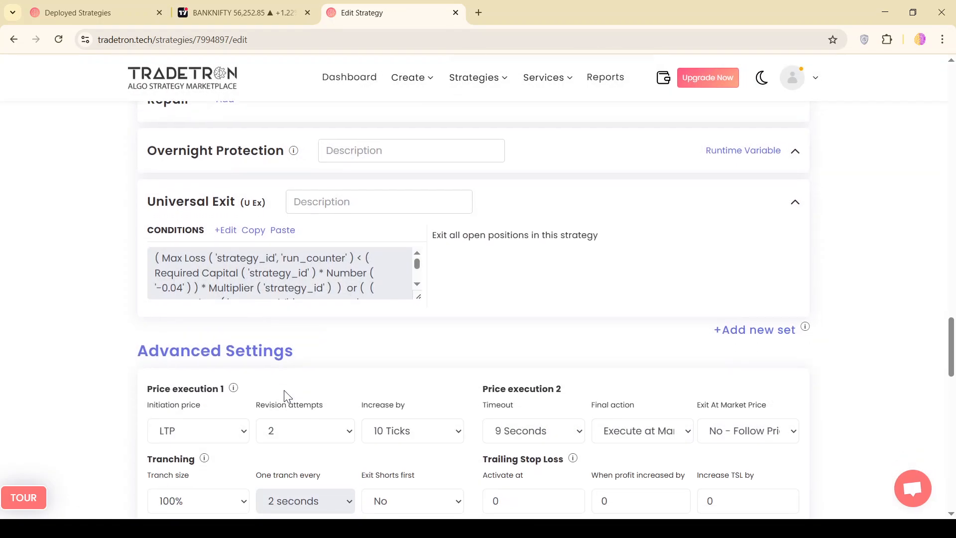
pyautogui.scroll(-2, 287, 396)
pyautogui.scroll(1, 284, 390)
pyautogui.scroll(-2, 284, 393)
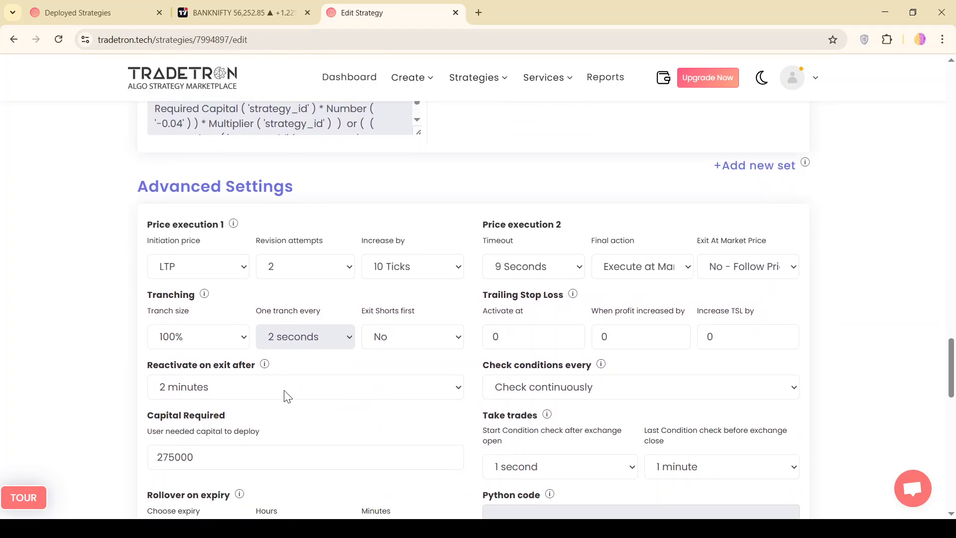
pyautogui.scroll(-1, 284, 391)
pyautogui.scroll(-1, 285, 396)
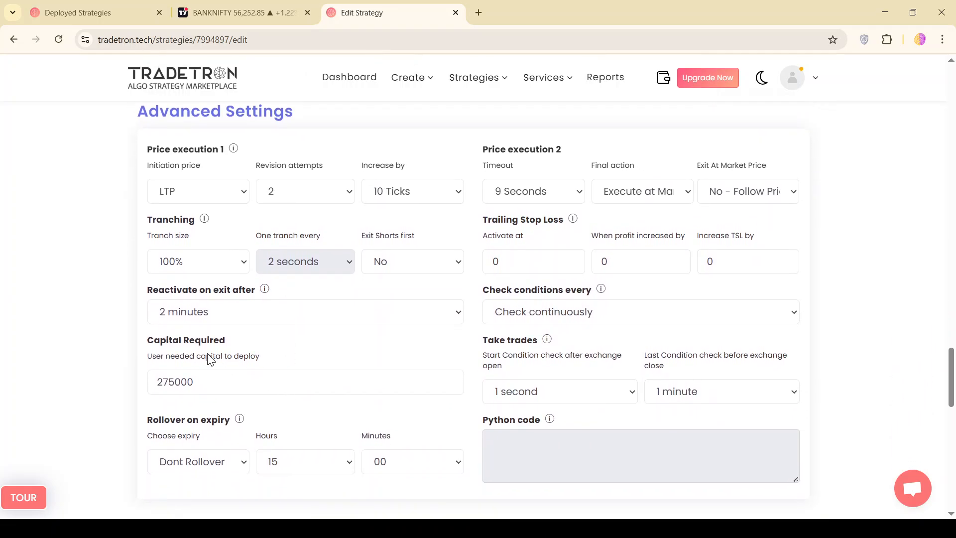
pyautogui.tripleClick(171, 339)
pyautogui.click(214, 382)
pyautogui.moveTo(197, 382); pyautogui.dragTo(133, 387)
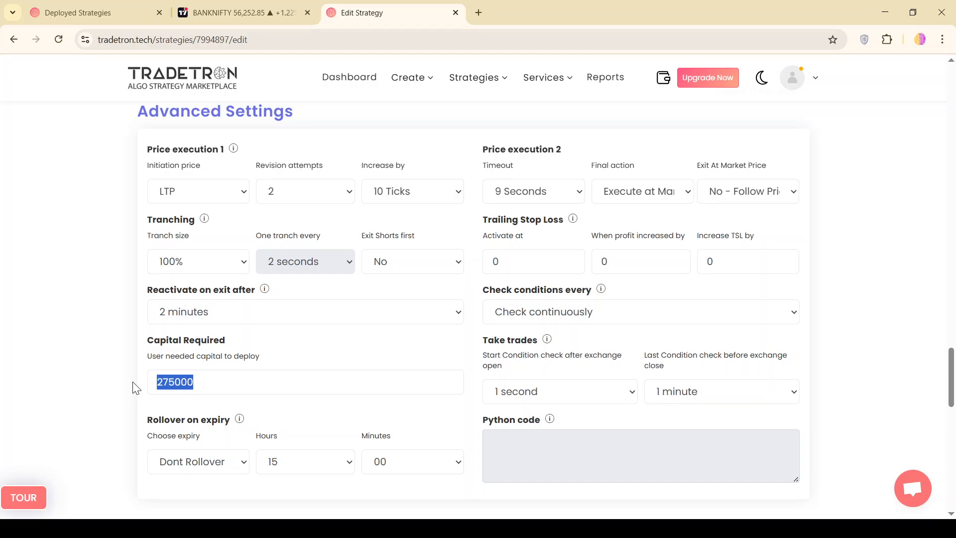
pyautogui.click(135, 387)
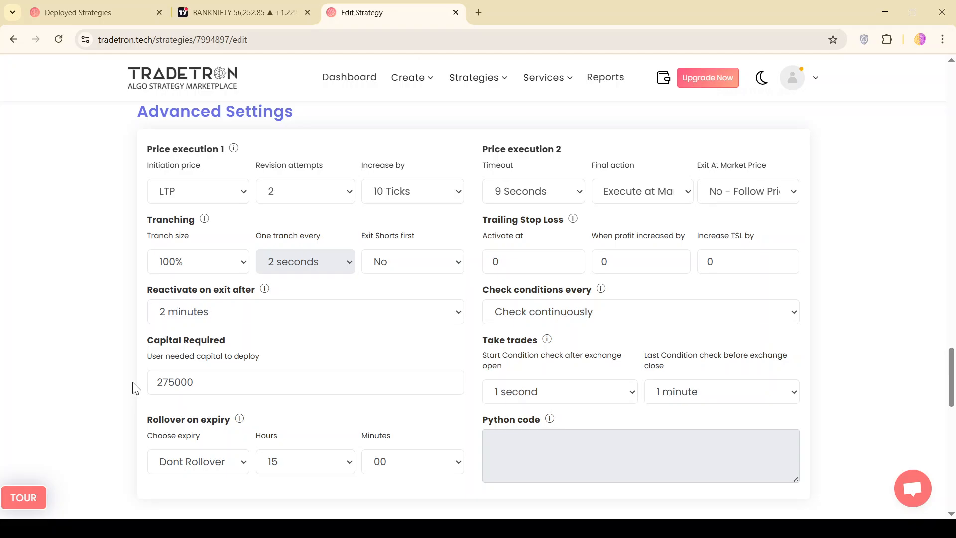
pyautogui.scroll(2, 135, 388)
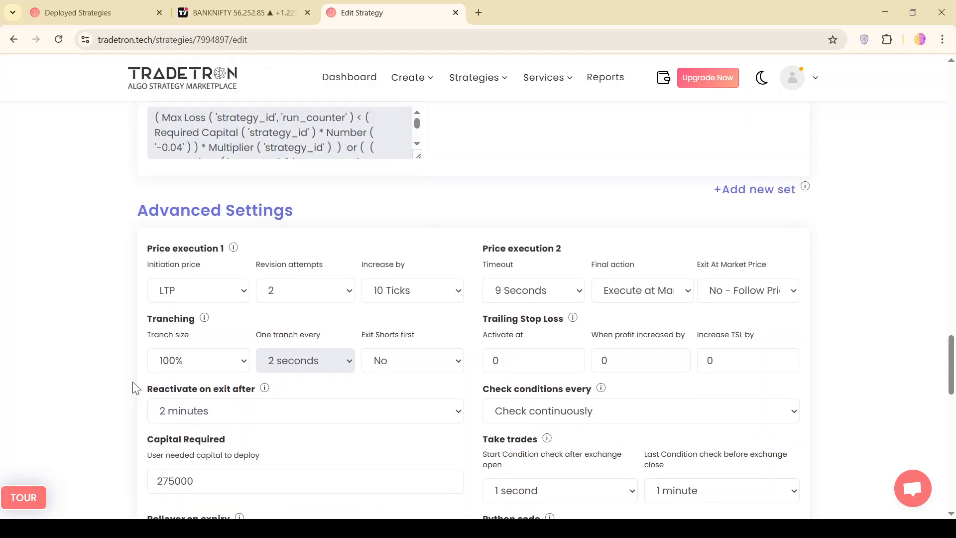
pyautogui.scroll(-2, 132, 359)
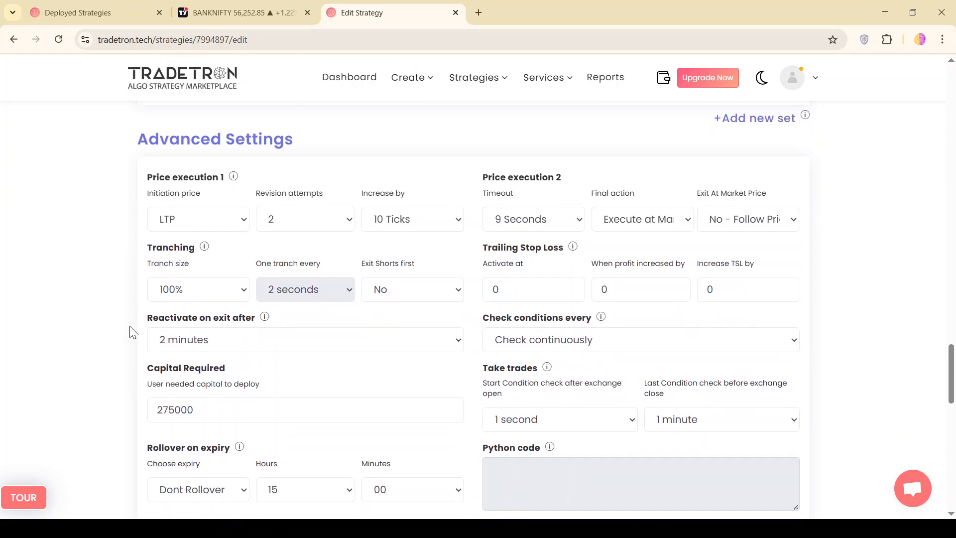
# Review the whole strategy again from Entry through both repairs and the Universal Exit to the Advanced and Marketplace Settings
pyautogui.scroll(7, 130, 332)
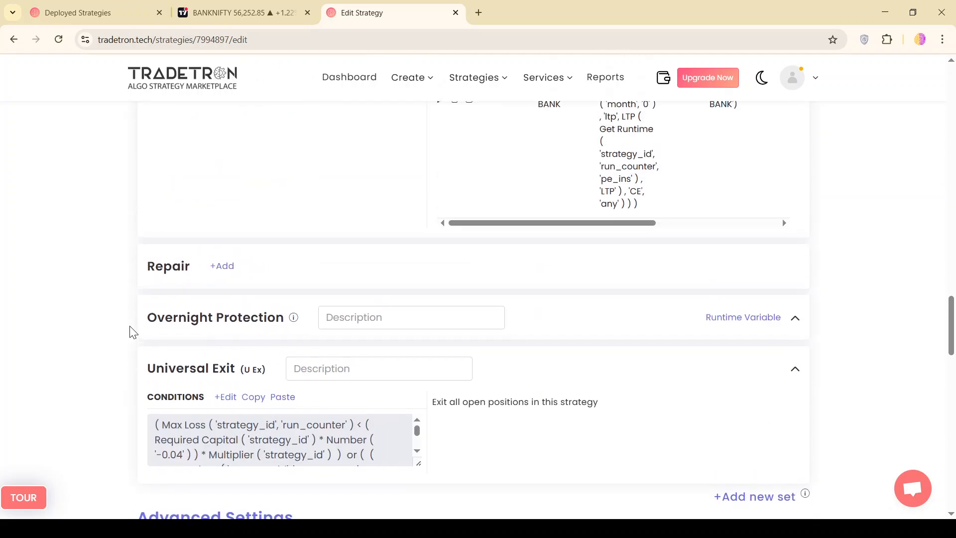
pyautogui.scroll(10, 132, 332)
pyautogui.scroll(12, 132, 332)
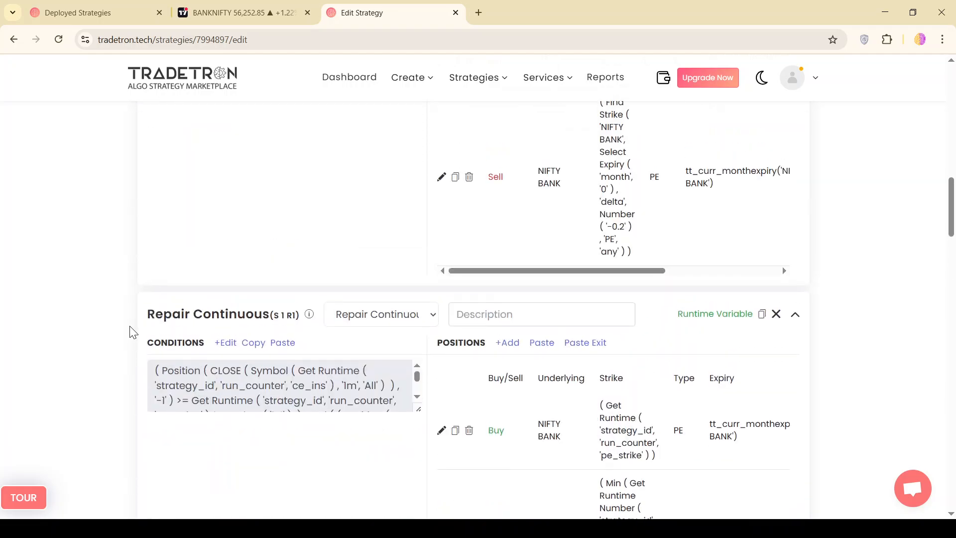
pyautogui.scroll(-5, 133, 333)
pyautogui.scroll(-1, 132, 332)
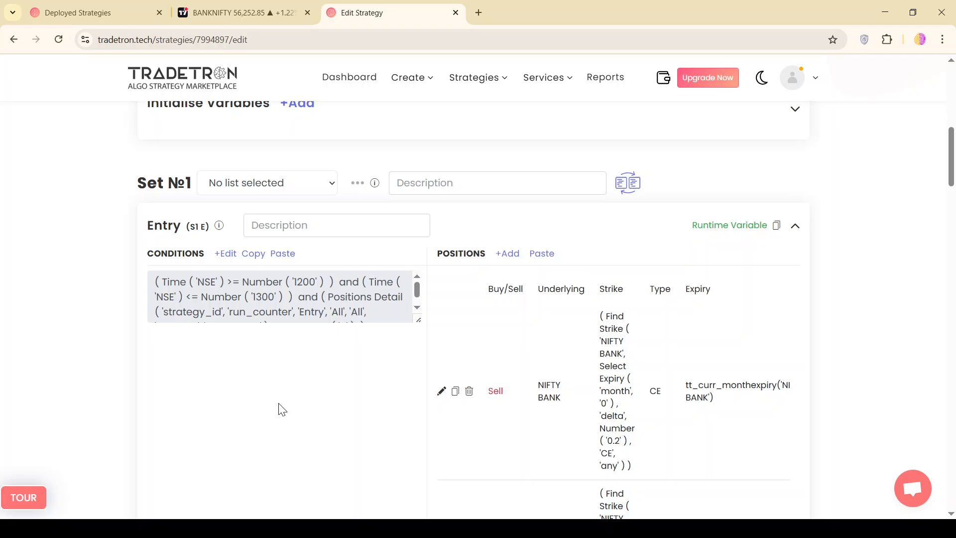
pyautogui.scroll(-10, 281, 410)
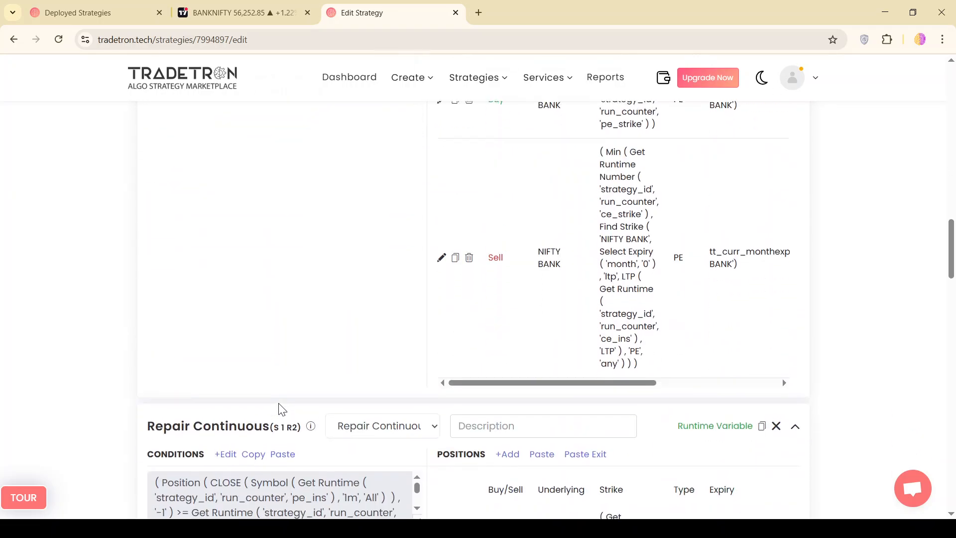
pyautogui.scroll(-15, 281, 409)
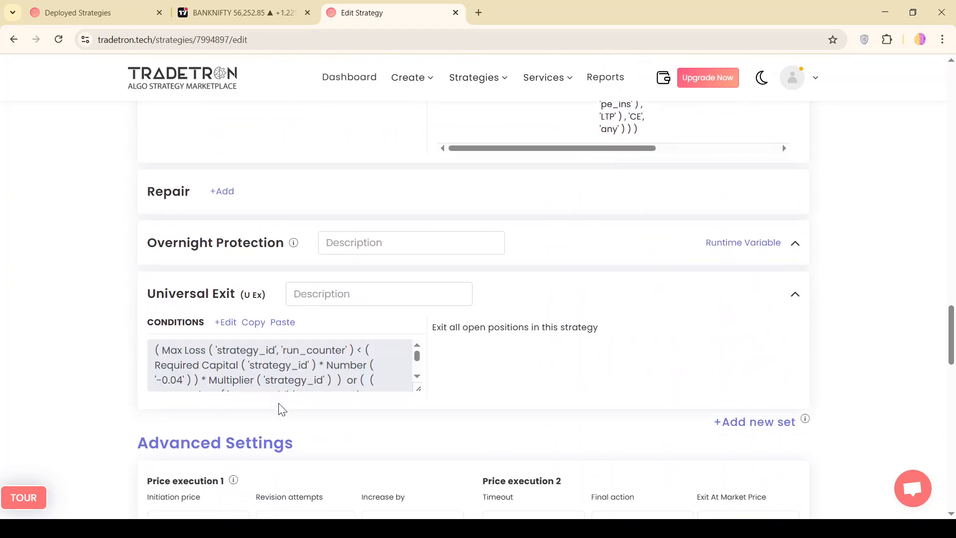
pyautogui.scroll(-3, 472, 428)
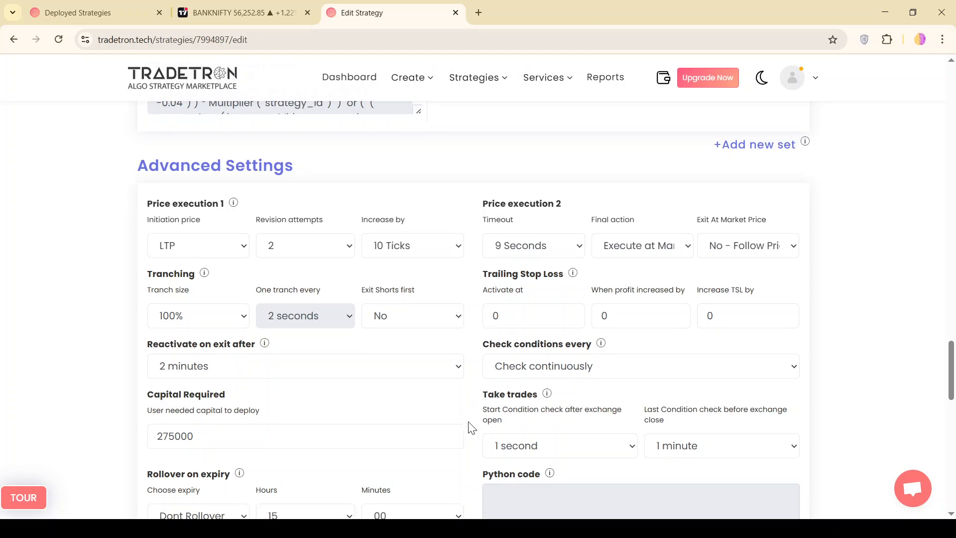
pyautogui.scroll(-5, 472, 428)
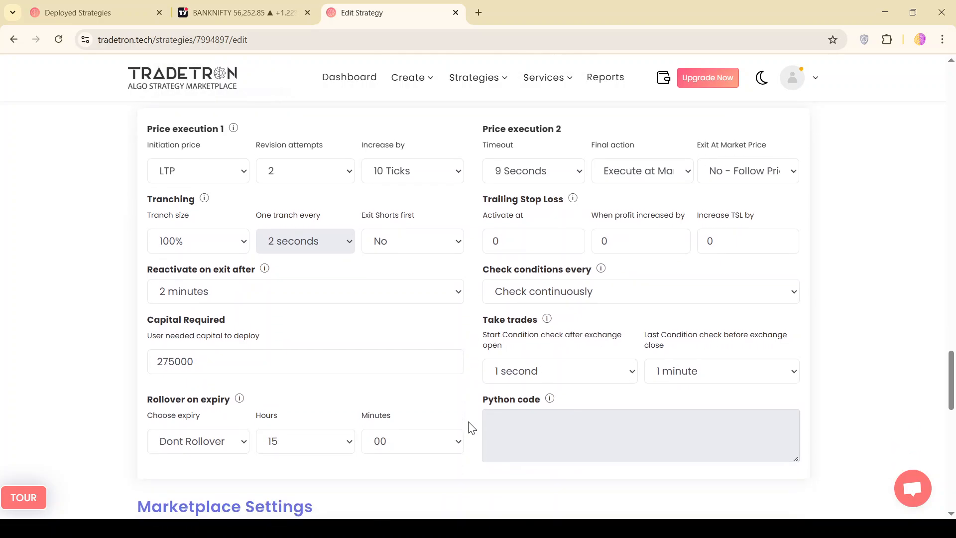
pyautogui.scroll(-8, 471, 427)
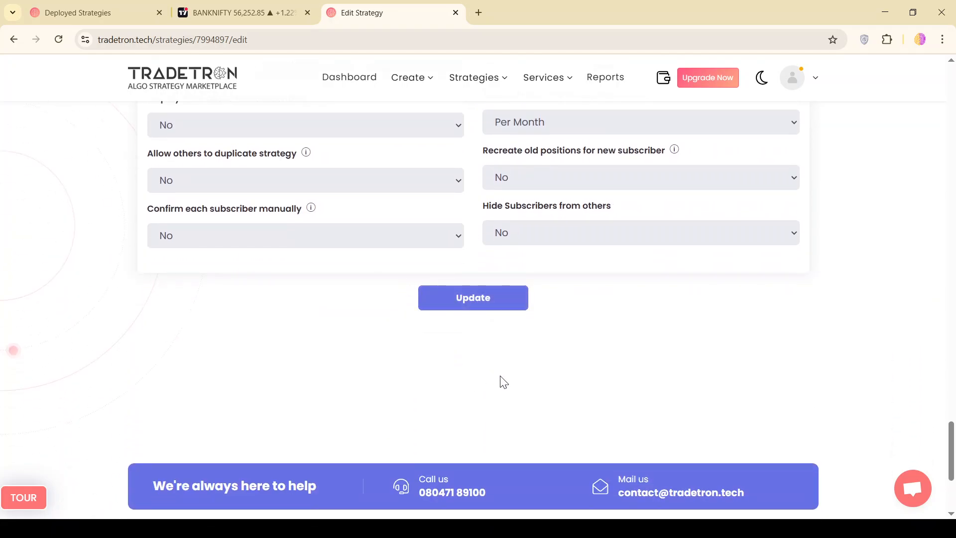
# Reread the strategy description's notes on the 0.2 monthly options, example premiums, the 1.4 multiplier and equal CE and PE strikes
pyautogui.scroll(20, 501, 382)
pyautogui.scroll(20, 501, 376)
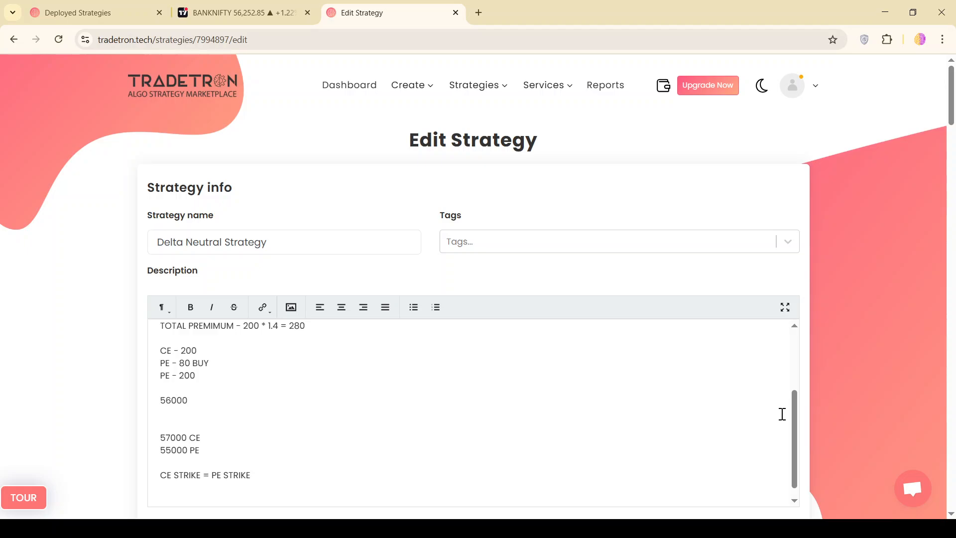
pyautogui.scroll(3, 797, 344)
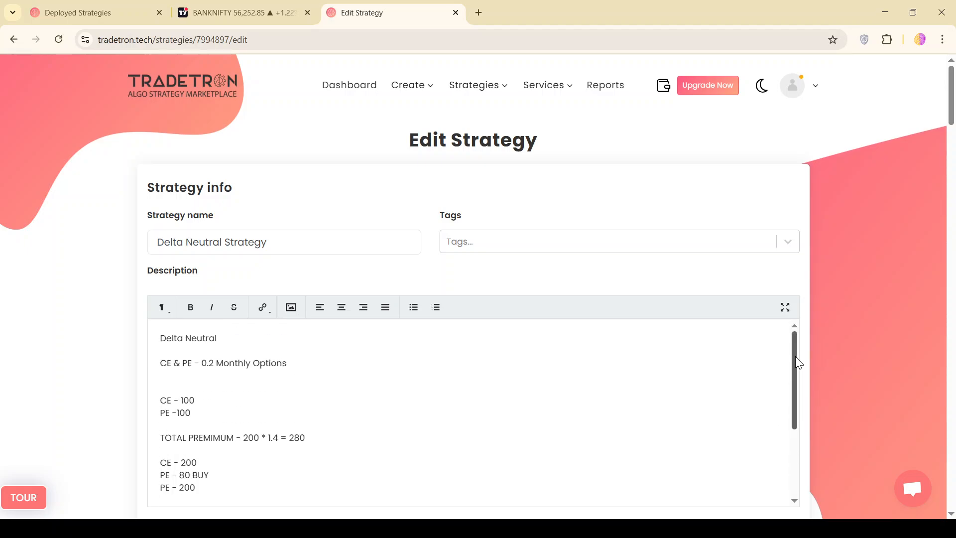
pyautogui.scroll(-3, 797, 490)
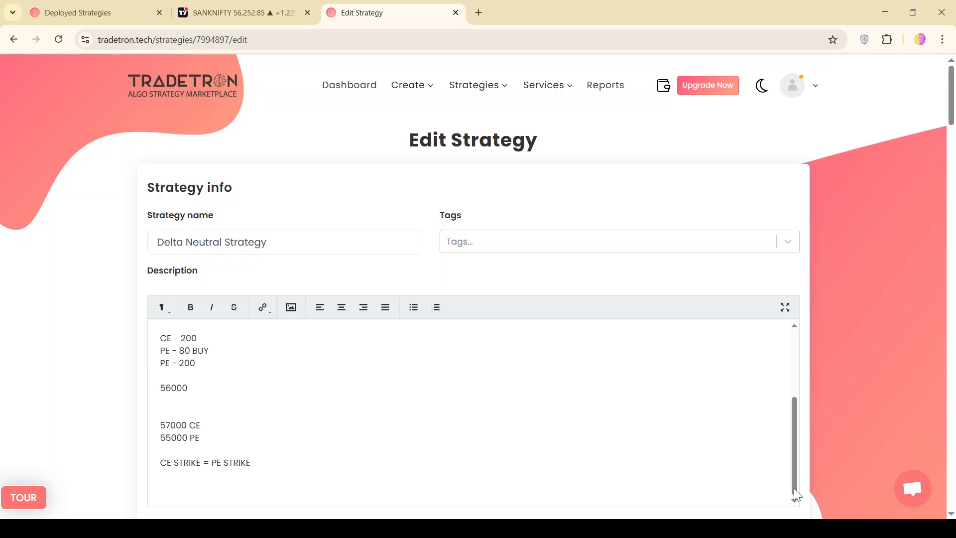
# Recap the Entry time window and delta-based CE and PE sell positions, followed by the repairs and the Universal Exit
pyautogui.scroll(-3, 844, 449)
pyautogui.scroll(-3, 847, 454)
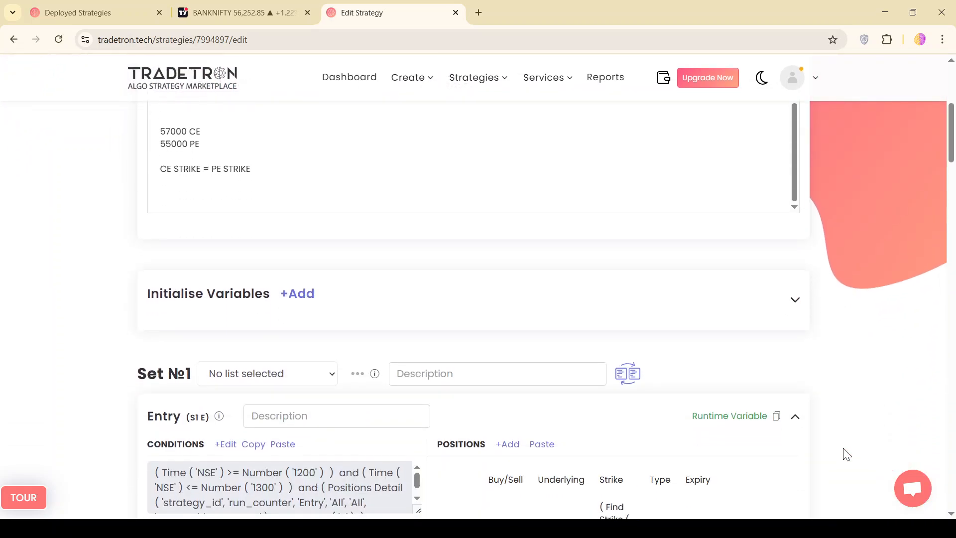
pyautogui.scroll(-2, 847, 455)
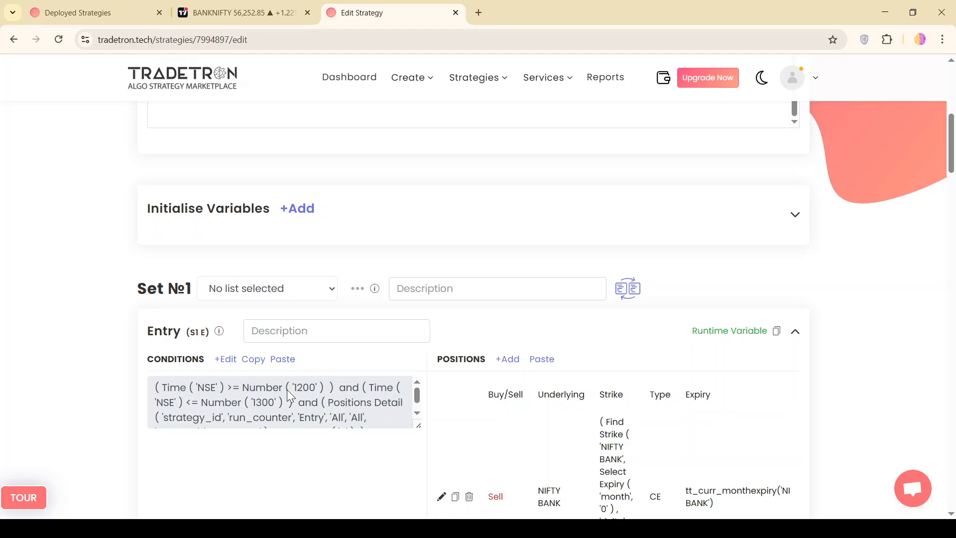
pyautogui.scroll(-4, 113, 416)
pyautogui.scroll(-15, 114, 416)
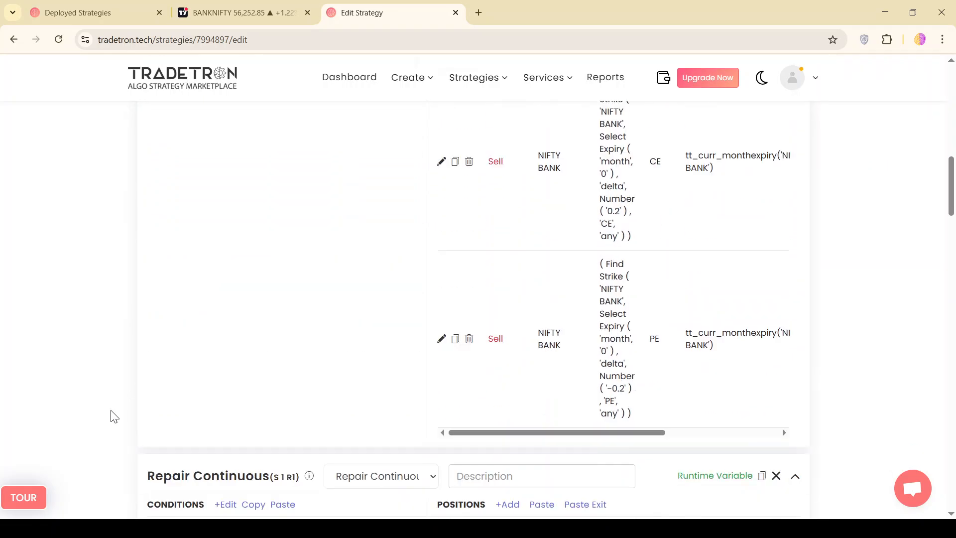
pyautogui.scroll(-6, 114, 417)
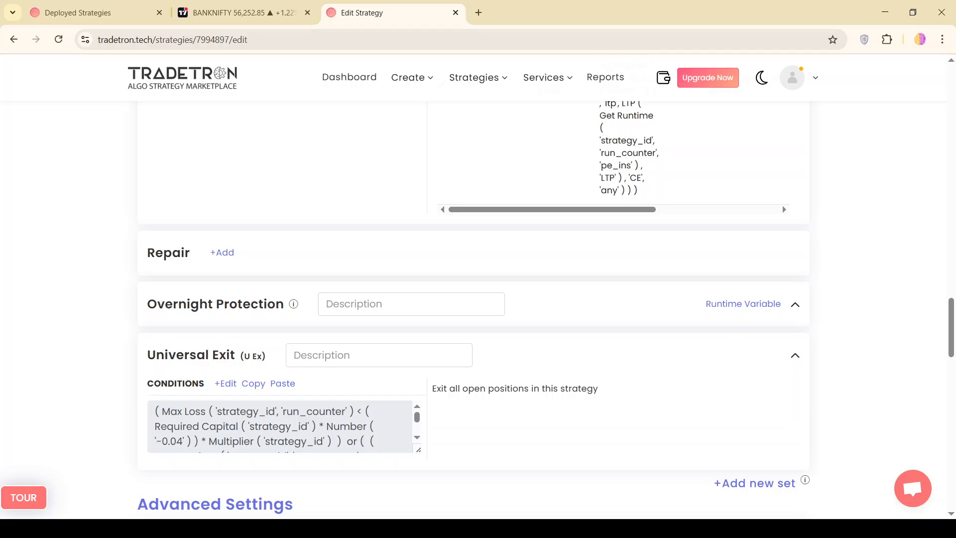
pyautogui.scroll(-1, 585, 335)
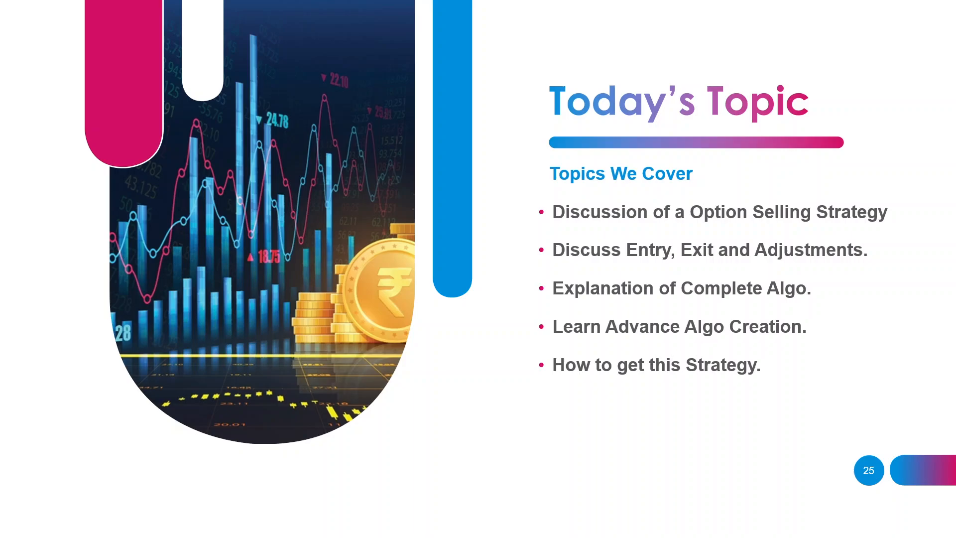
pyautogui.press('Right')
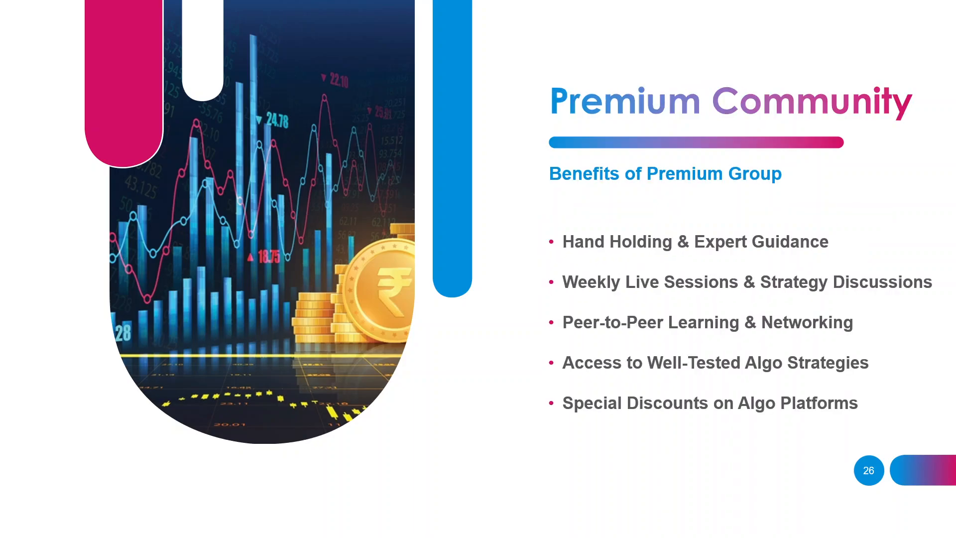